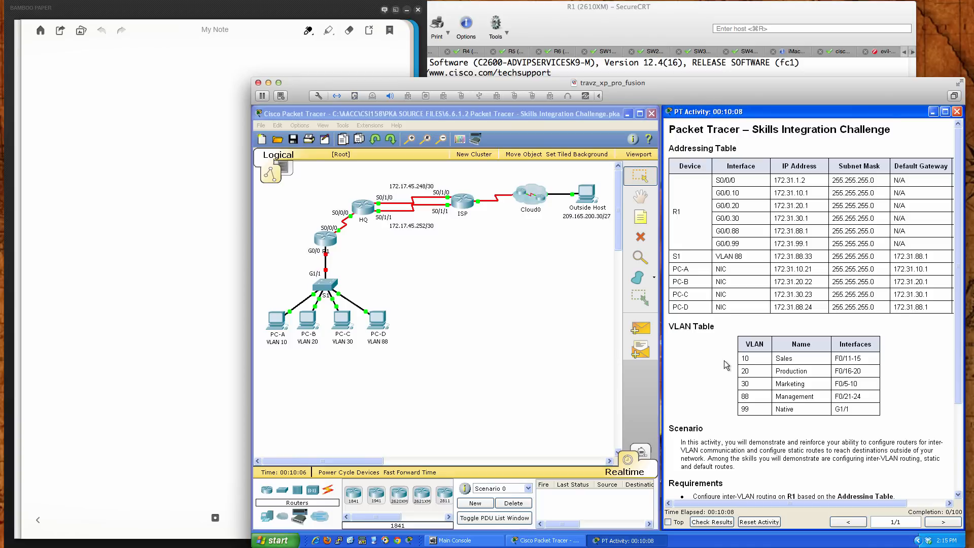
# Review the activity's addressing table, VLAN table, scenario and requirements list
pyautogui.scroll(-4, 718, 367)
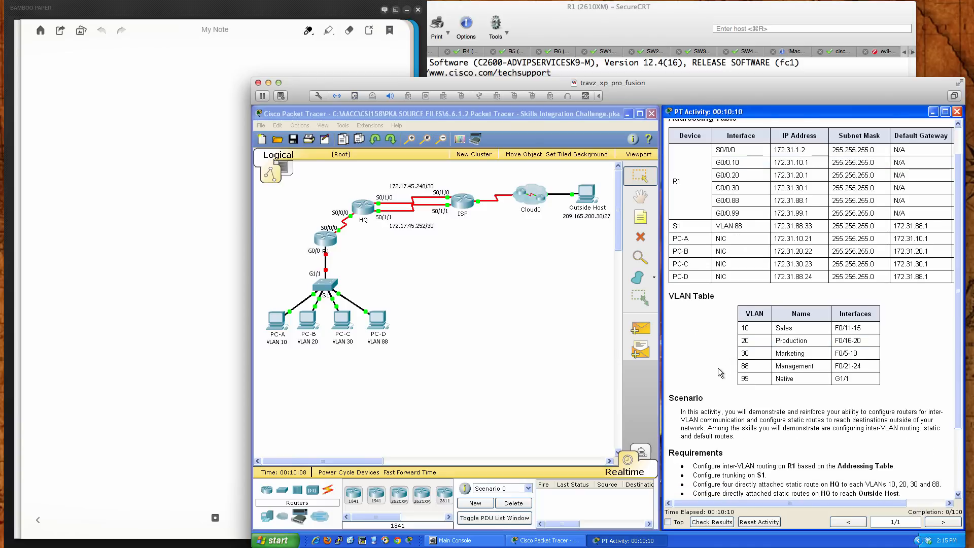
pyautogui.scroll(1, 718, 367)
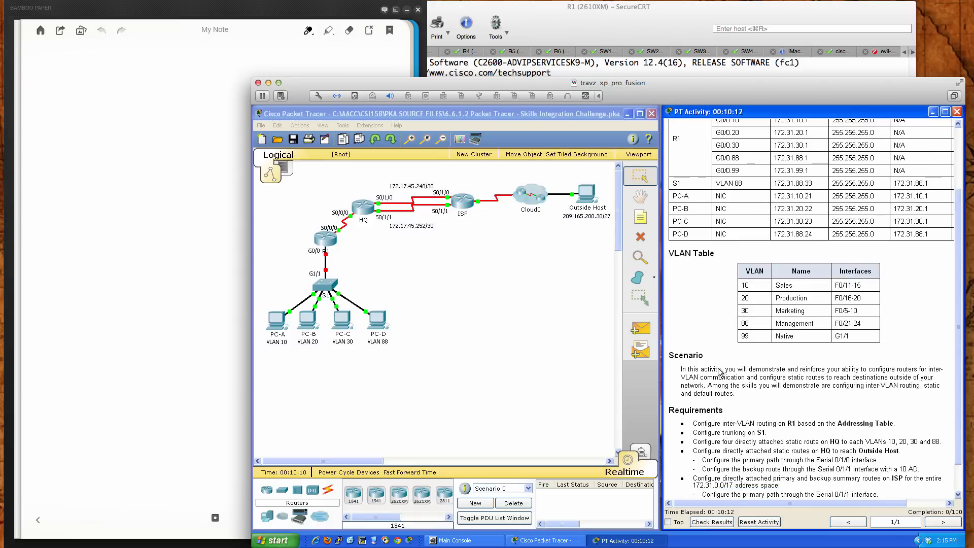
pyautogui.scroll(-1, 718, 367)
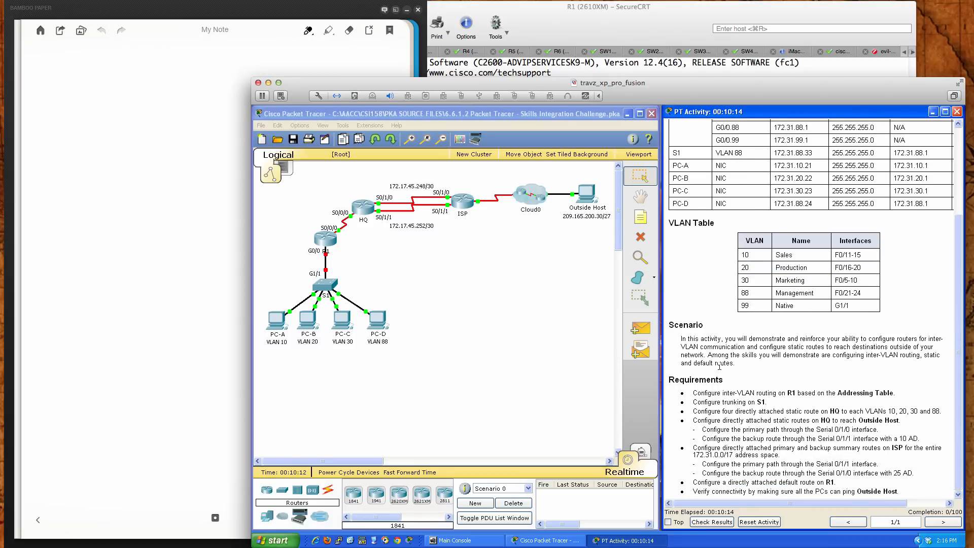
pyautogui.scroll(4, 719, 366)
pyautogui.scroll(-4, 719, 366)
pyautogui.scroll(3, 736, 405)
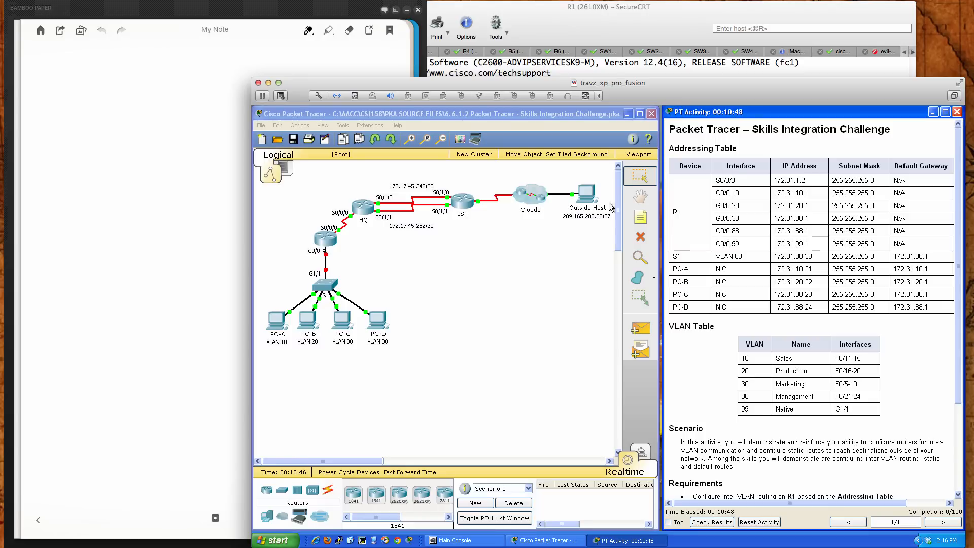
# Open router R1's command line and enter privileged EXEC mode
pyautogui.click(326, 239)
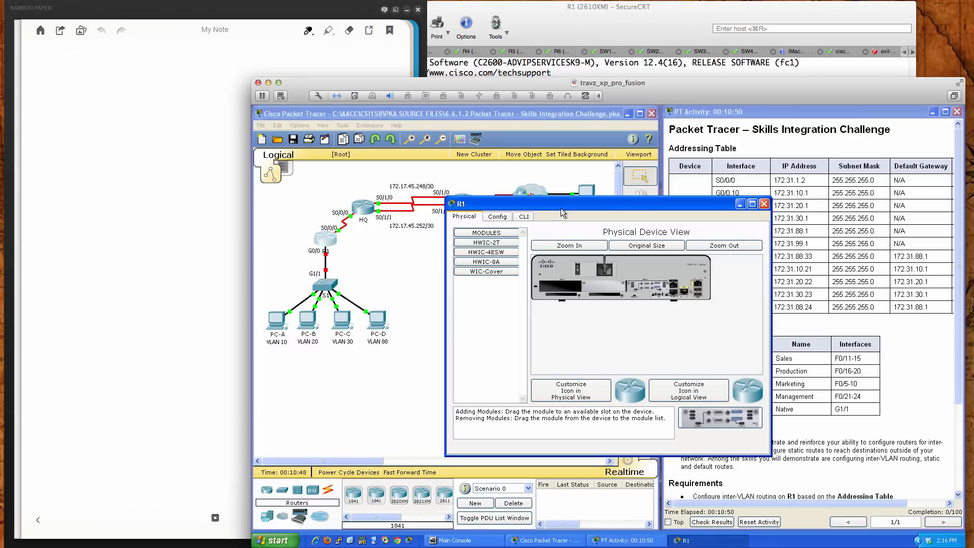
pyautogui.moveTo(561, 208); pyautogui.dragTo(498, 258)
pyautogui.click(463, 274)
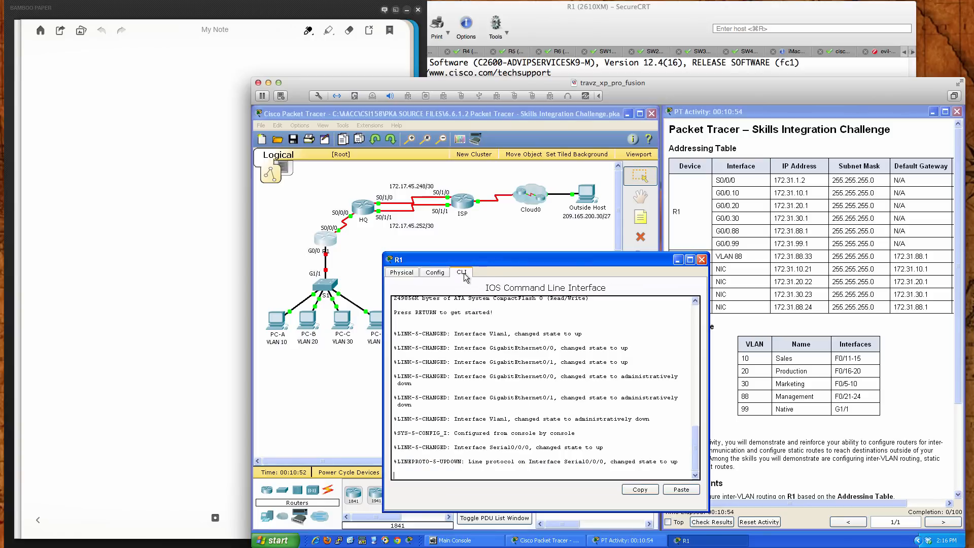
pyautogui.press('Return')
pyautogui.press('Return')
pyautogui.press('Return')
pyautogui.press('Return')
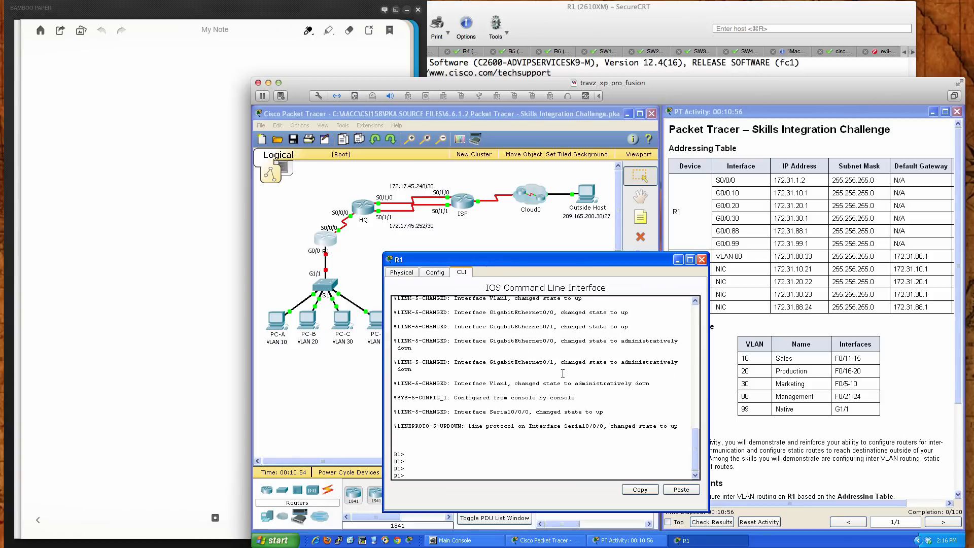
pyautogui.write('en')
pyautogui.press('Return')
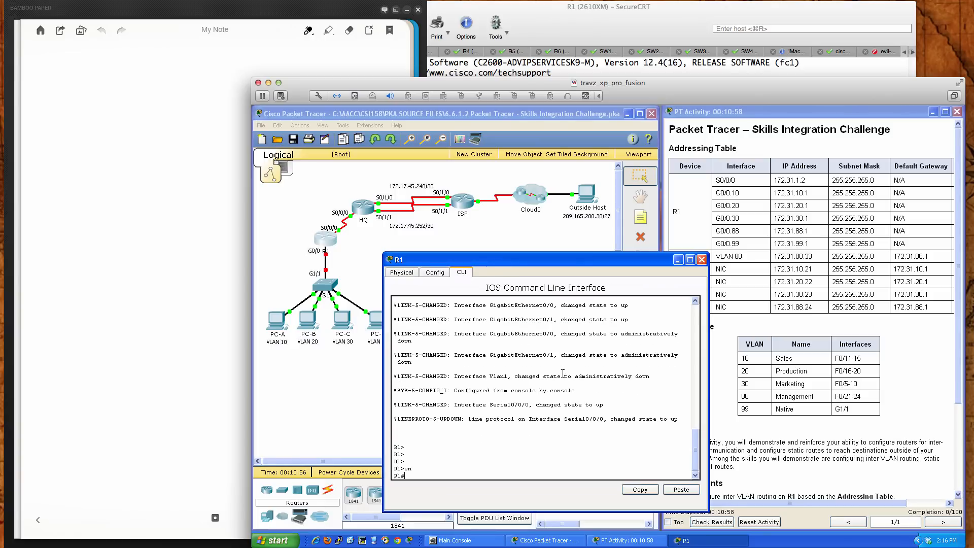
pyautogui.press('Return')
pyautogui.press('Return')
pyautogui.press('Return')
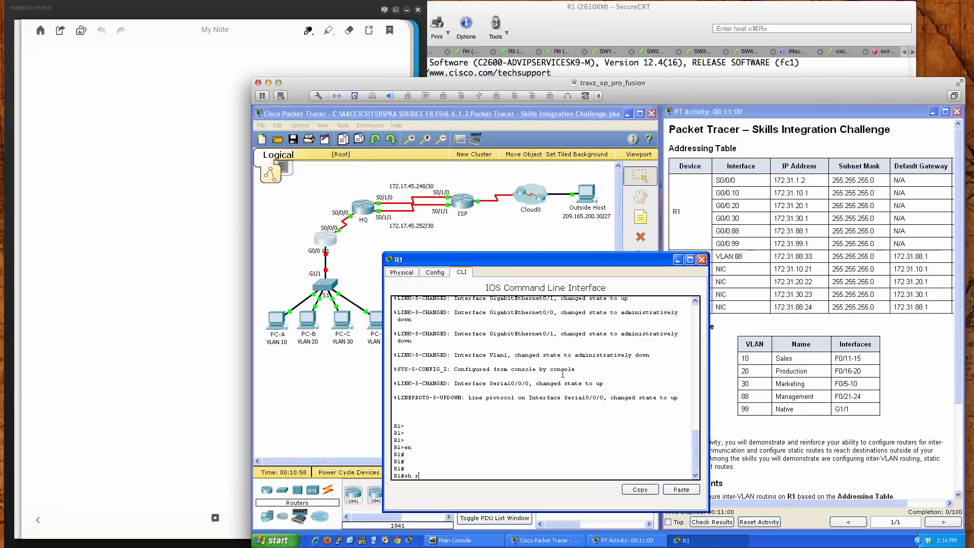
# Display R1's running configuration with sh run and page through it to the end
pyautogui.write('sh run')
pyautogui.press('Return')
pyautogui.press('Return')
pyautogui.press('Return')
pyautogui.press('Return')
pyautogui.press('Return')
pyautogui.press('Return')
pyautogui.press('Return')
pyautogui.press('Return')
pyautogui.press('Return')
pyautogui.press('Return')
pyautogui.press('Return')
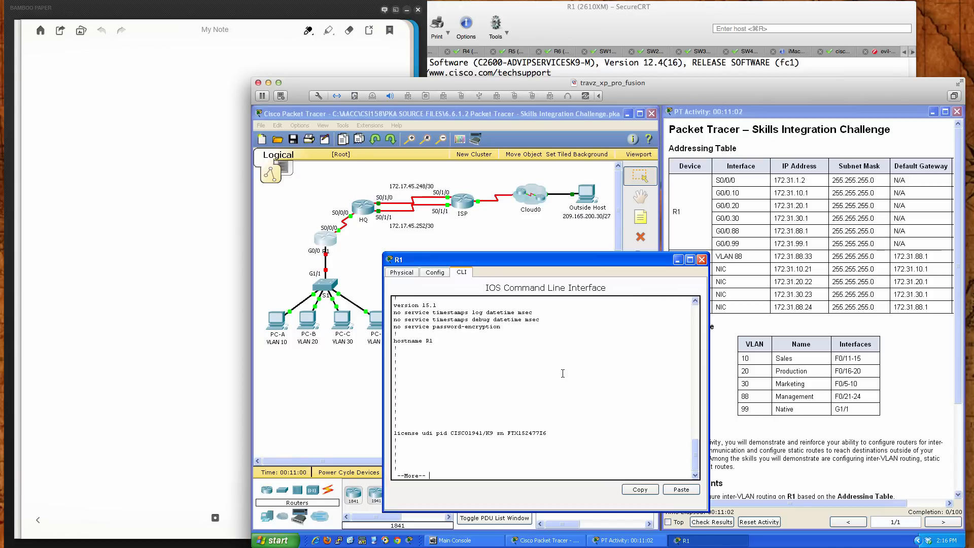
pyautogui.press('Return')
pyautogui.press('Return')
pyautogui.press('Return')
pyautogui.press('Return')
pyautogui.press('Return')
pyautogui.press('Return')
pyautogui.press('Return')
pyautogui.press('Return')
pyautogui.press('Return')
pyautogui.press('Return')
pyautogui.press('Return')
pyautogui.press('Return')
pyautogui.press('Return')
pyautogui.press('Return')
pyautogui.press('Return')
pyautogui.press('Return')
pyautogui.press('Return')
pyautogui.press('Return')
pyautogui.press('Return')
pyautogui.press('Return')
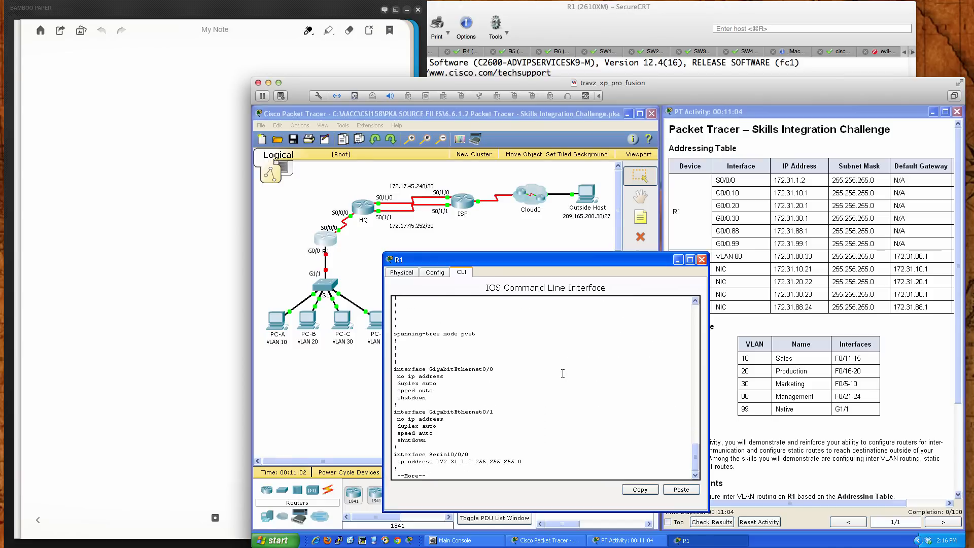
pyautogui.press('Return')
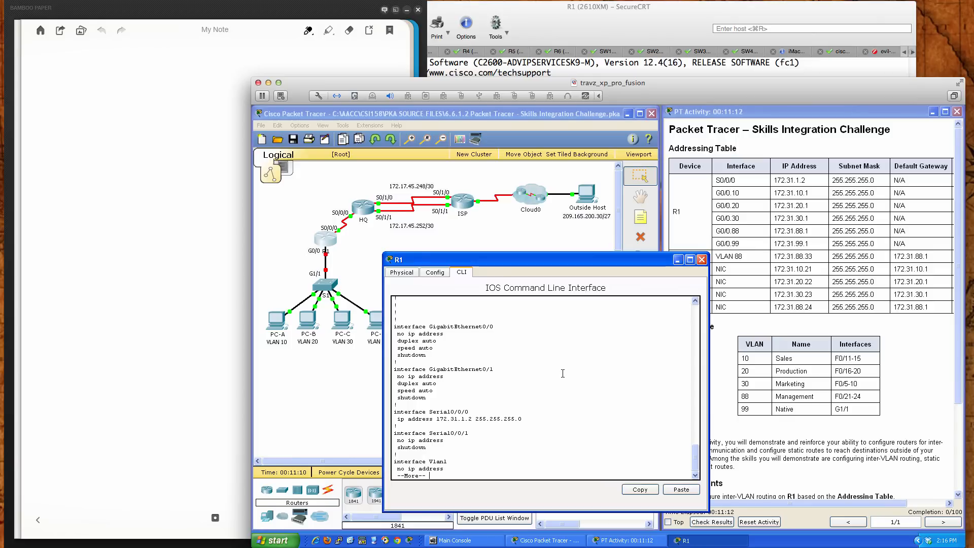
pyautogui.press('Return')
pyautogui.press('Return')
pyautogui.press('Return')
pyautogui.press('Return')
pyautogui.press('Return')
pyautogui.press('Return')
pyautogui.press('Return')
pyautogui.press('Return')
pyautogui.press('Return')
pyautogui.press('Return')
pyautogui.press('Return')
pyautogui.press('Return')
pyautogui.press('Return')
pyautogui.press('Return')
pyautogui.press('Return')
pyautogui.press('Return')
pyautogui.press('Return')
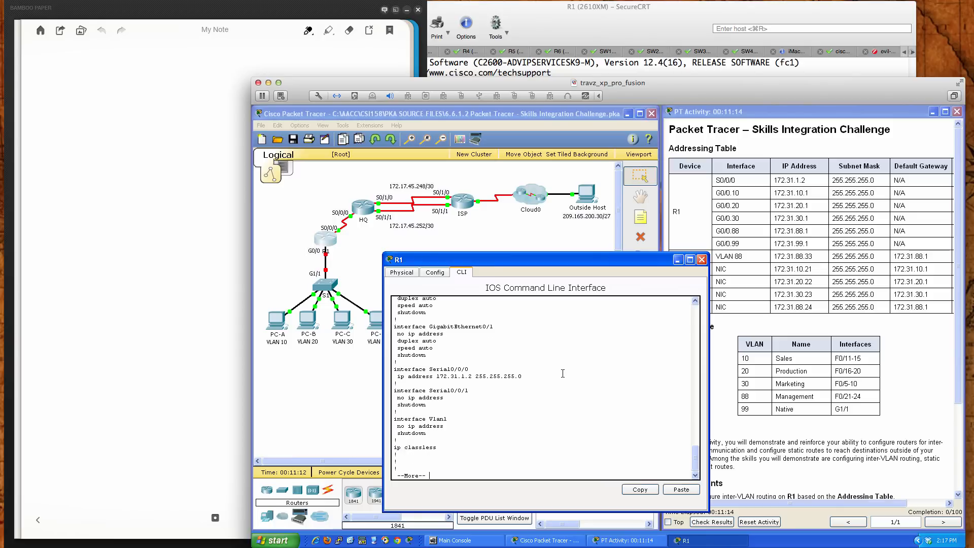
pyautogui.press('Return')
pyautogui.press('Return')
pyautogui.press('Return')
pyautogui.press('Return')
pyautogui.press('Return')
pyautogui.press('Return')
pyautogui.press('Return')
pyautogui.press('Return')
pyautogui.press('Return')
pyautogui.press('Return')
pyautogui.press('Return')
pyautogui.press('Return')
pyautogui.press('Return')
pyautogui.press('Return')
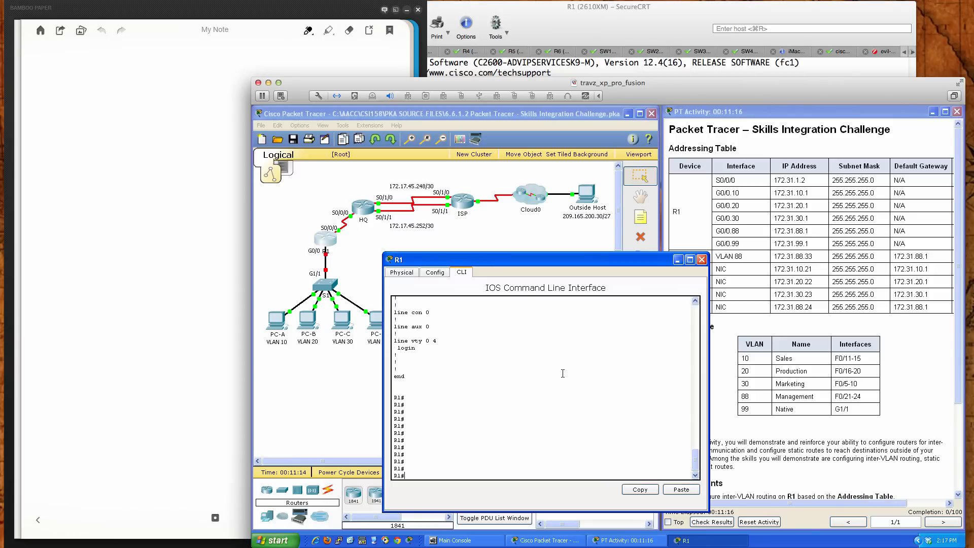
# Enter global configuration mode on R1 and create subinterface GigabitEthernet 0/0.10
pyautogui.write('conf t')
pyautogui.press('Return')
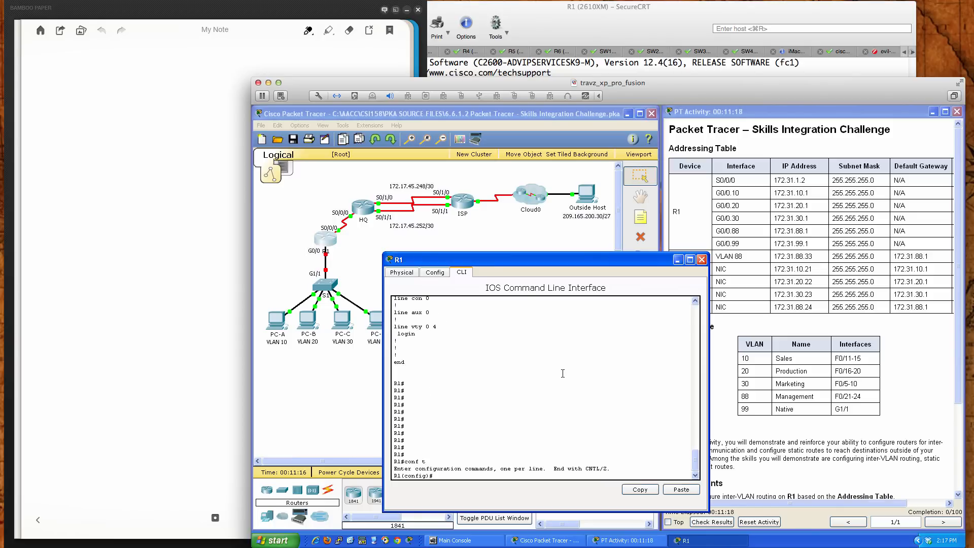
pyautogui.write('int gi')
pyautogui.press('Tab')
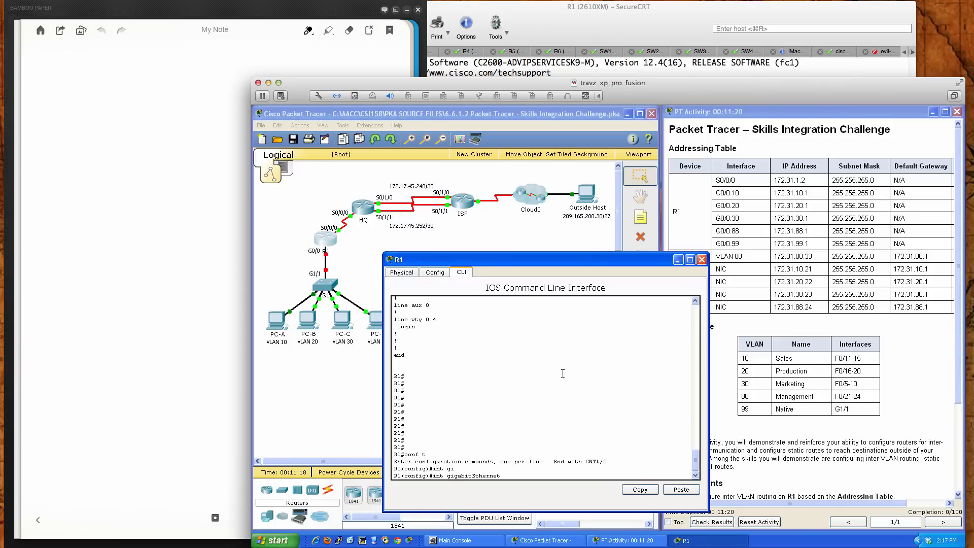
pyautogui.write('0/0.10')
pyautogui.press('Return')
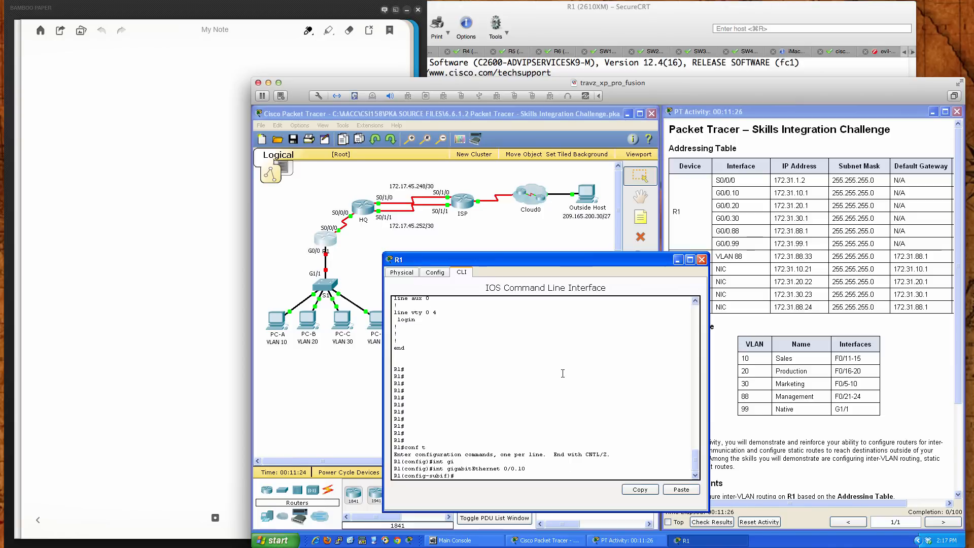
# Set 802.1Q encapsulation with VLAN ID 10 on the 0/0.10 subinterface, consulting the command help for the syntax
pyautogui.write('?')
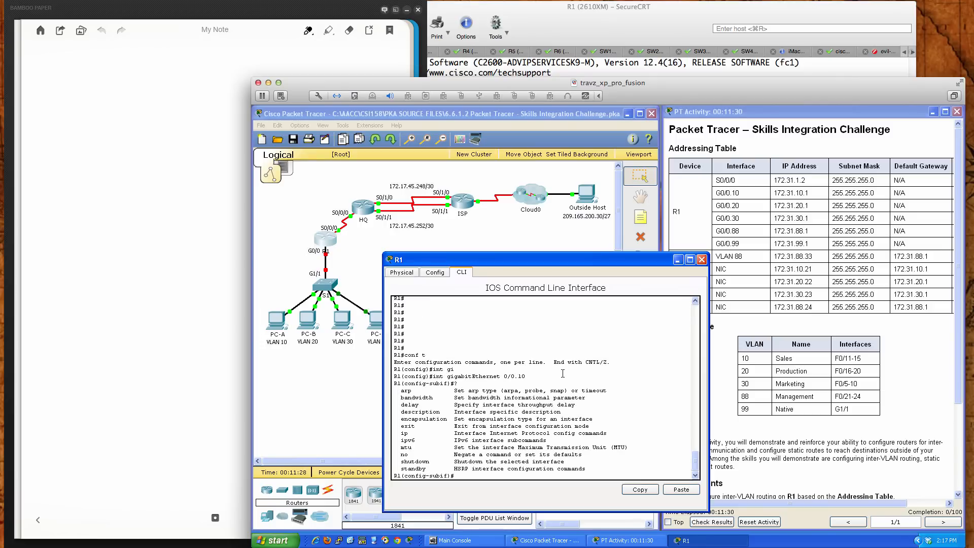
pyautogui.write('enc')
pyautogui.press('Tab')
pyautogui.write('do')
pyautogui.press('Tab')
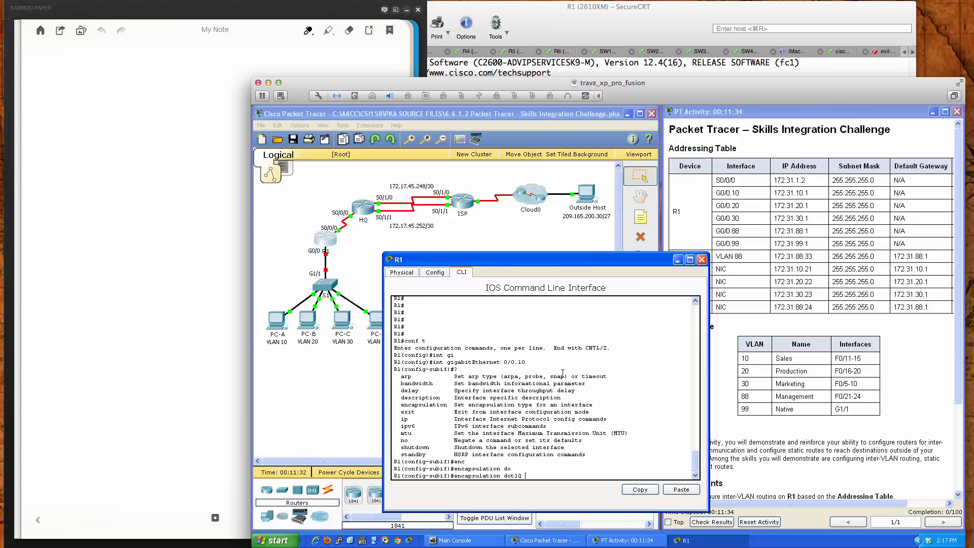
pyautogui.write('?')
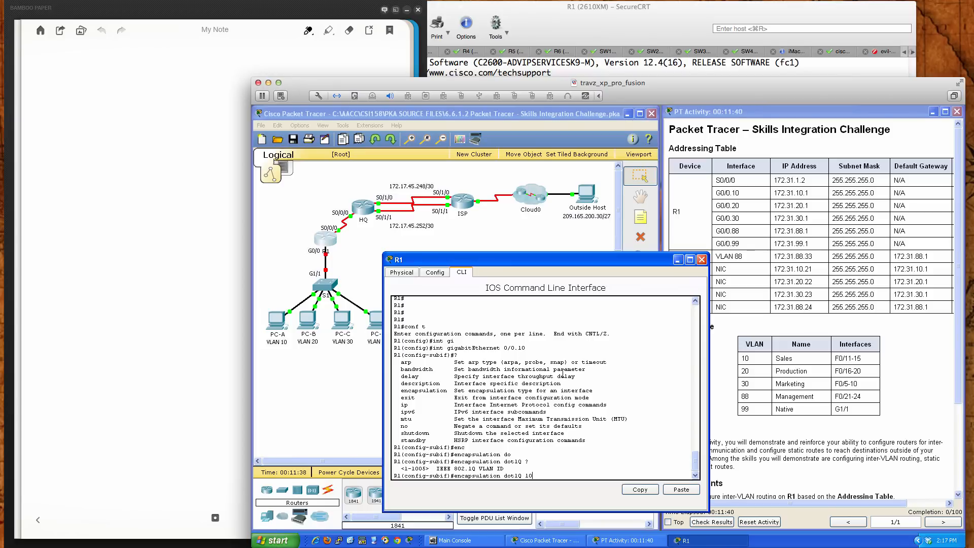
pyautogui.press('Return')
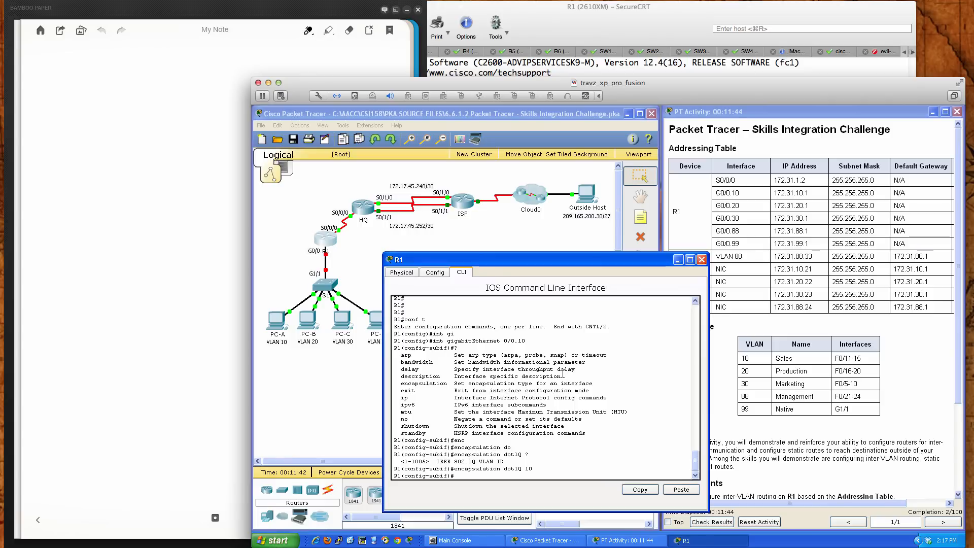
# Give the 0/0.10 subinterface the description "VLAN 10 Interface for ROAS"
pyautogui.write('?')
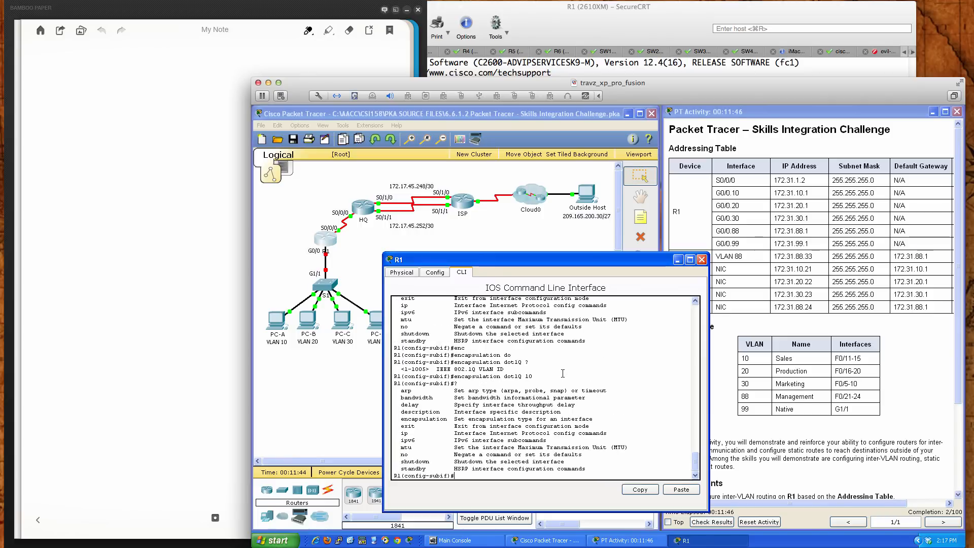
pyautogui.write('desc')
pyautogui.press('Tab')
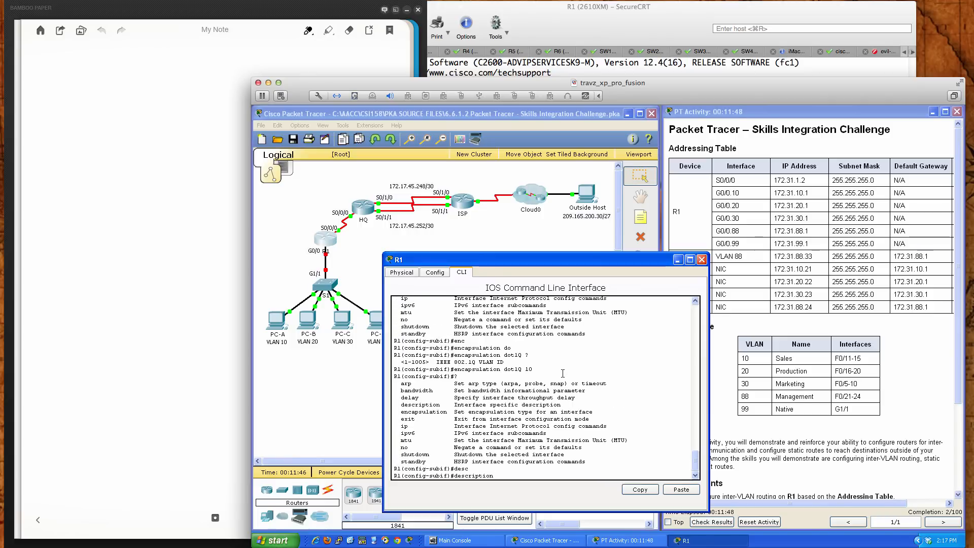
pyautogui.write('VLAN 10 Interface for ROAS')
pyautogui.press('Return')
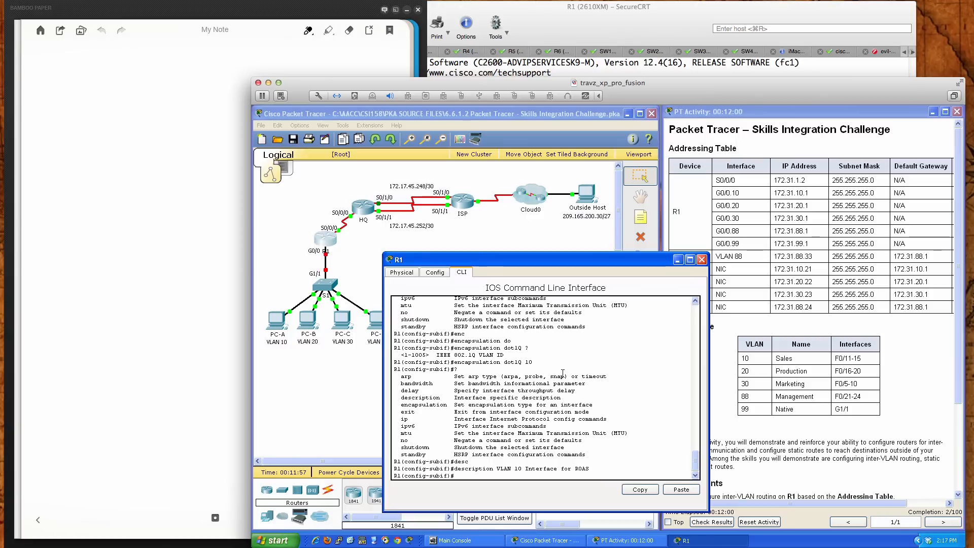
# Assign IP address 172.31.10.1 with mask 255.255.255.0 to the 0/0.10 subinterface
pyautogui.write('ip add')
pyautogui.press('Tab')
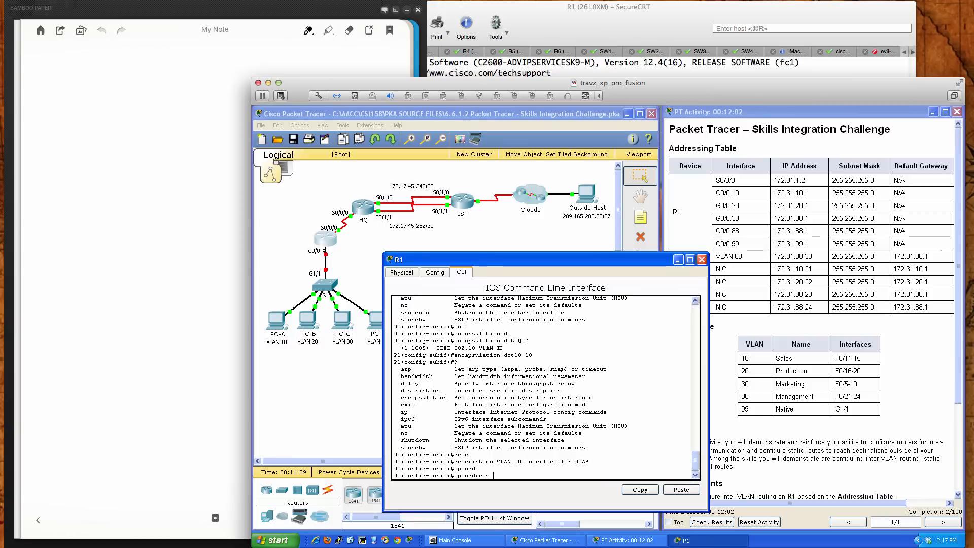
pyautogui.write('172.31.10.1 255.255.255.0')
pyautogui.press('Return')
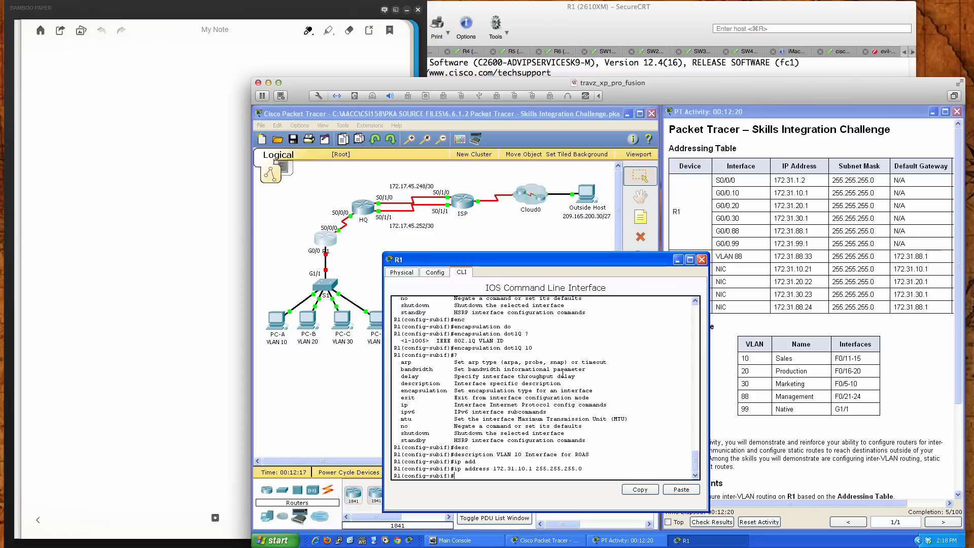
pyautogui.press('Return')
pyautogui.press('Return')
pyautogui.press('Return')
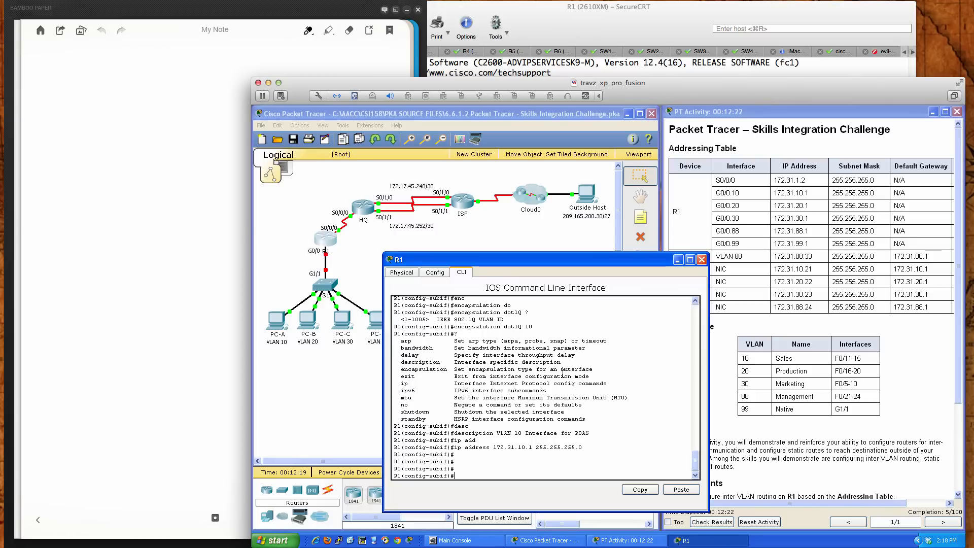
# Create subinterface gi0/0.20 on R1 and set its encapsulation to dot1Q 20
pyautogui.write('int gi0/0.20')
pyautogui.press('Return')
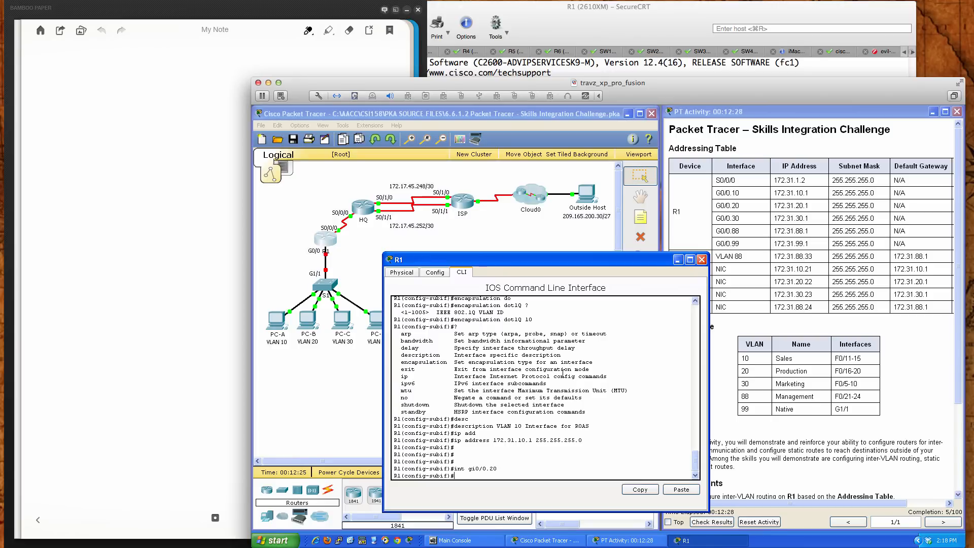
pyautogui.write('en')
pyautogui.press('Tab')
pyautogui.write('do')
pyautogui.press('Tab')
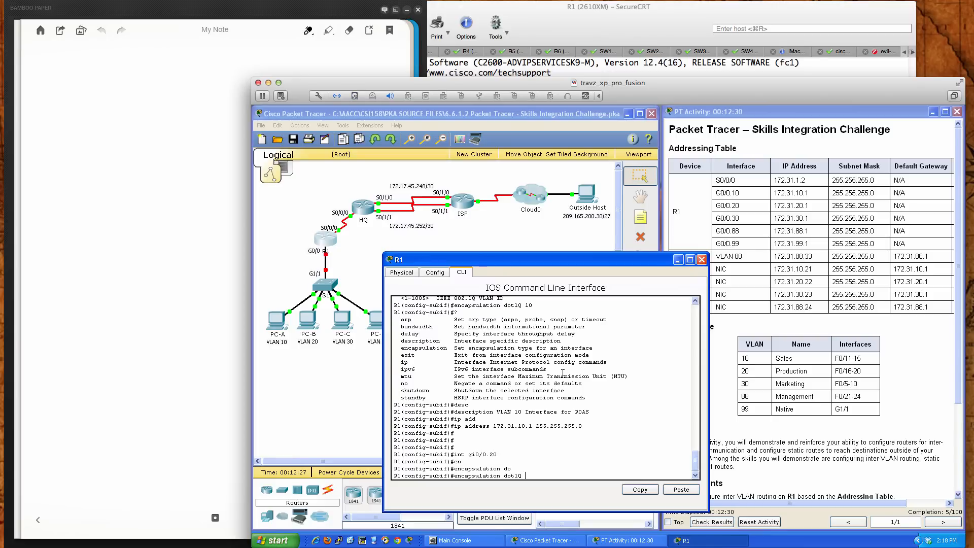
pyautogui.write('20')
pyautogui.press('Return')
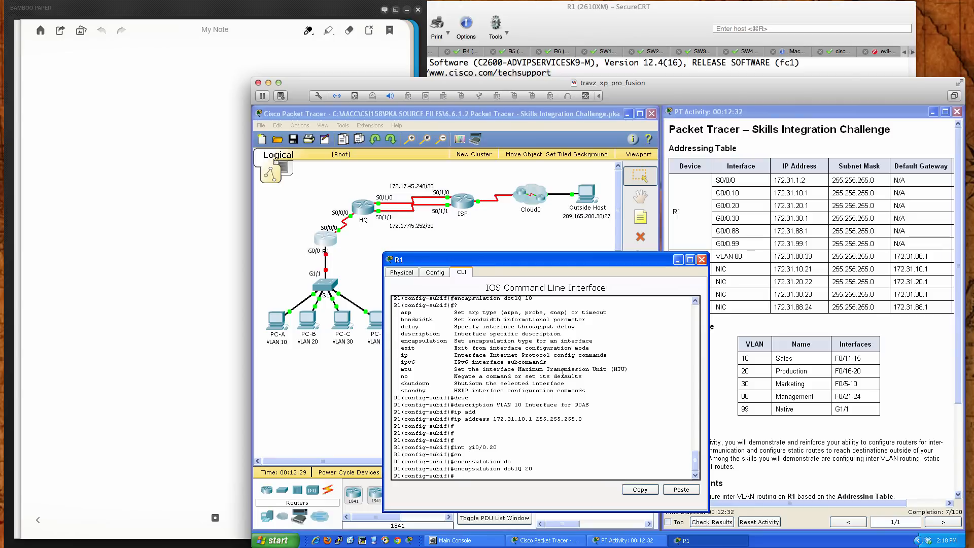
# Give the 0/0.20 subinterface the description "VLAN 20 Interface for ROAS"
pyautogui.write('des')
pyautogui.press('Tab')
pyautogui.write('VL')
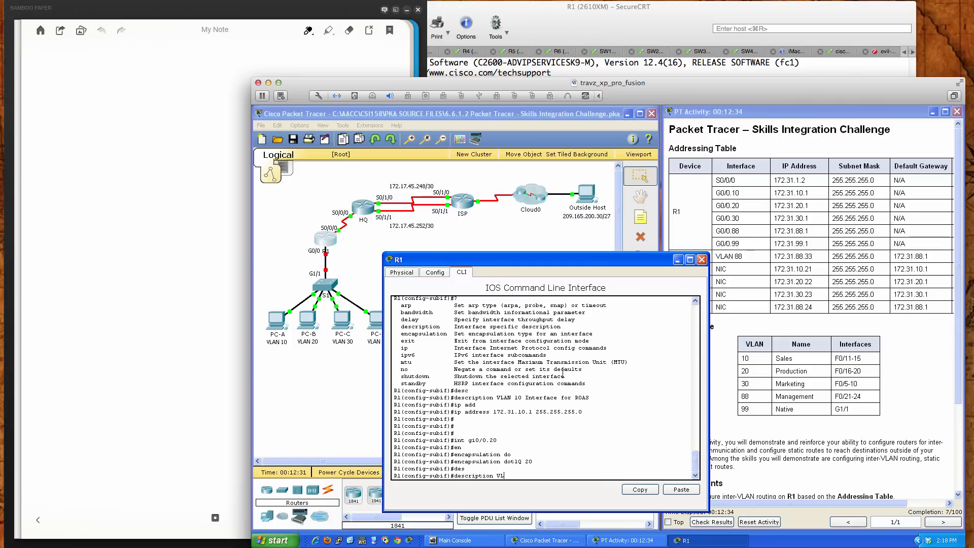
pyautogui.write('AN 20 Interface for ROAS')
pyautogui.press('Return')
# Assign IP address 172.31.20.1 with mask 255.255.255.0 to the 0/0.20 subinterface
pyautogui.write('ip')
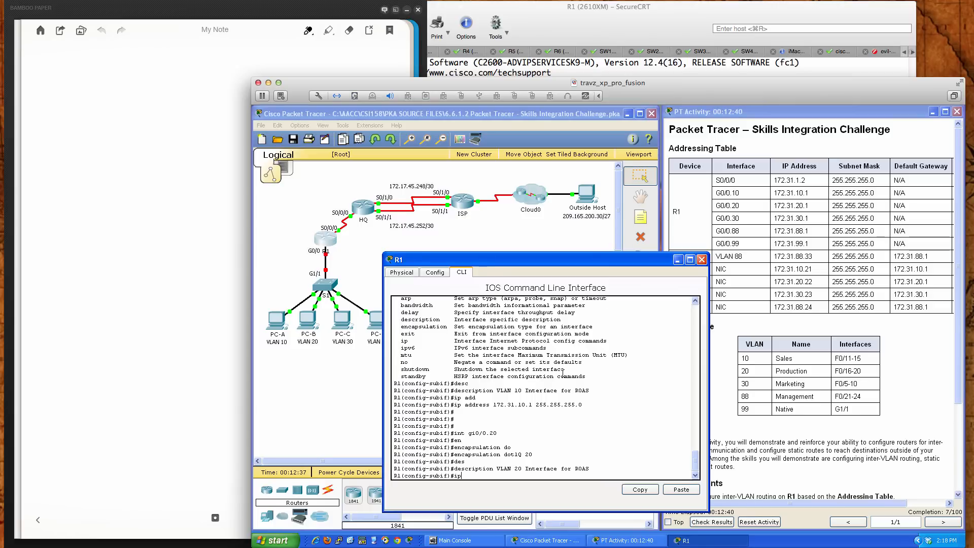
pyautogui.press('Tab')
pyautogui.write('ad')
pyautogui.press('Tab')
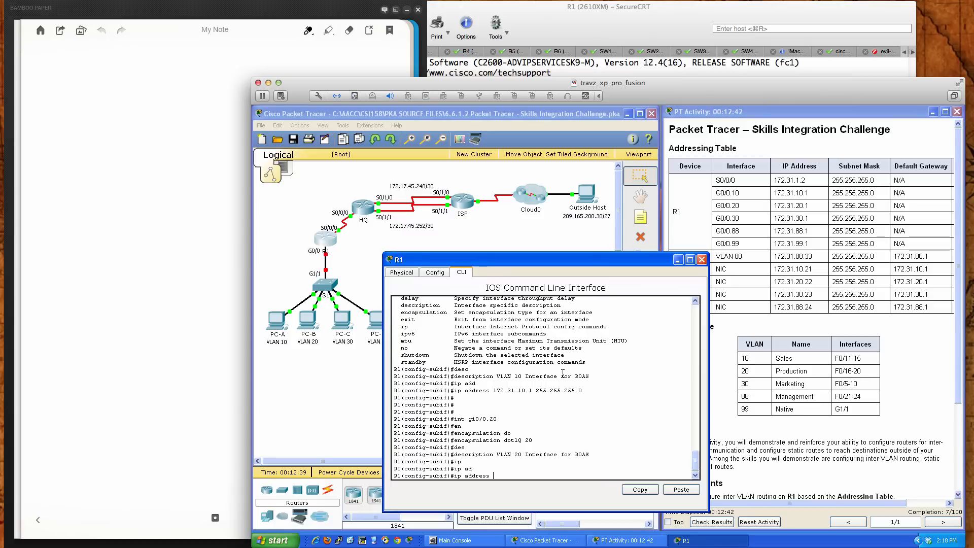
pyautogui.write('172.31.20.1 255.255.255.0')
pyautogui.press('Return')
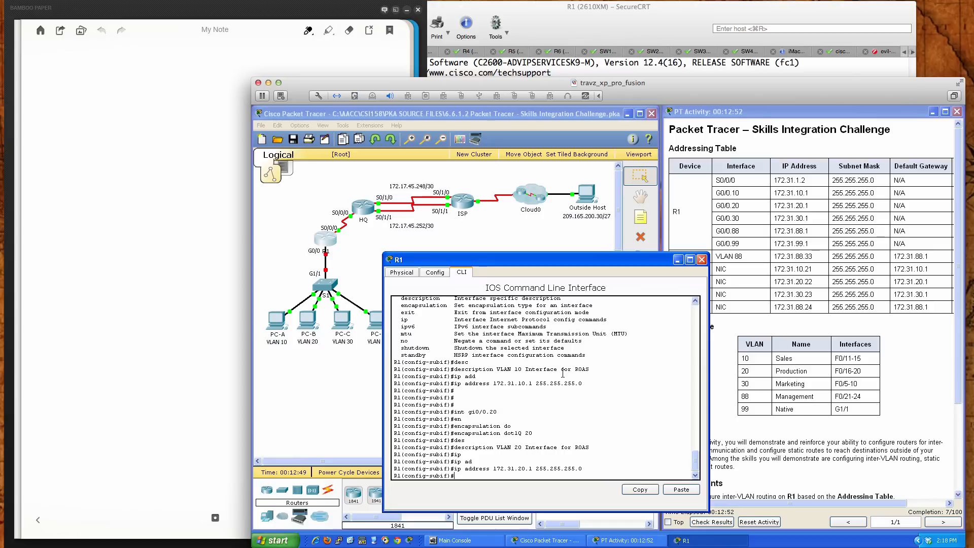
pyautogui.press('Return')
pyautogui.press('Return')
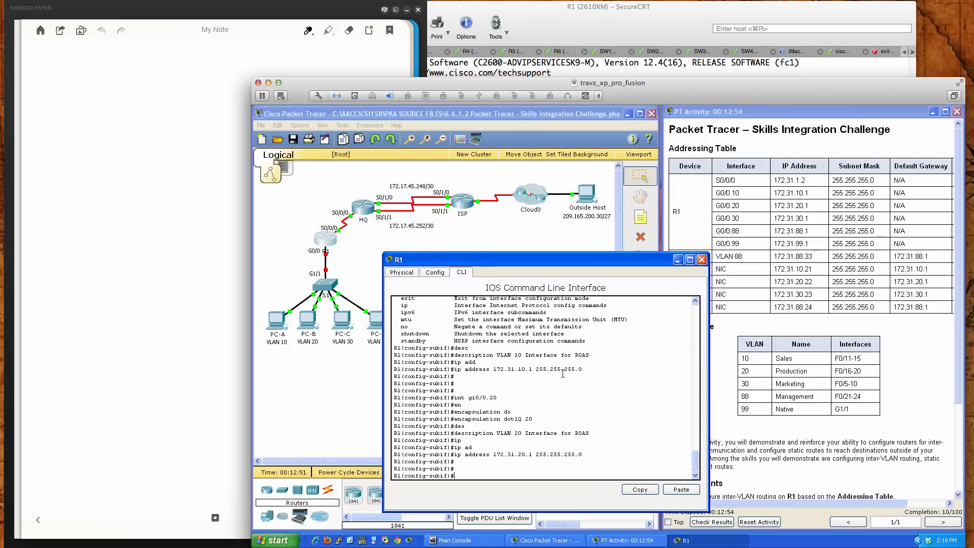
# Create subinterface gi0/0.30 on R1 and set its encapsulation to dot1Q 30
pyautogui.write('int gi0/0.30')
pyautogui.press('Return')
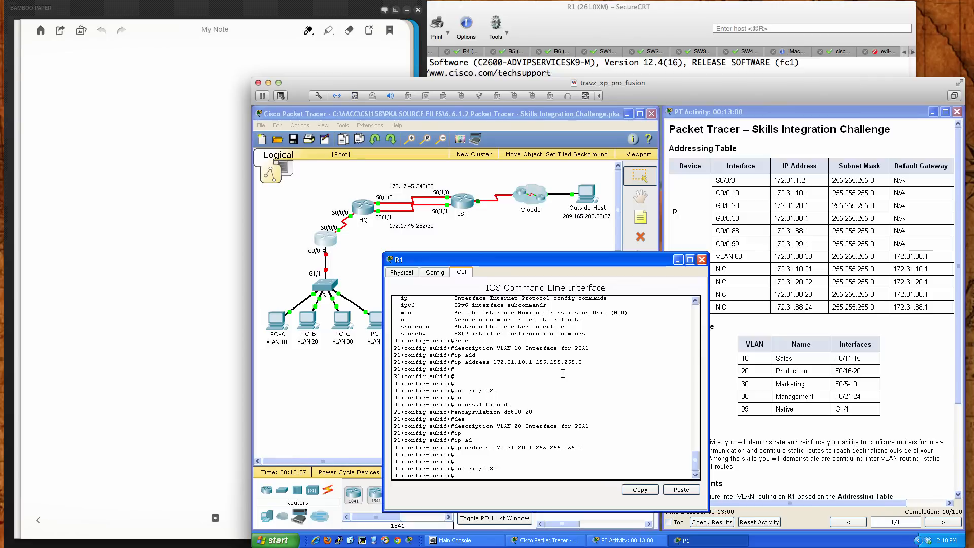
pyautogui.write('enc')
pyautogui.press('Tab')
pyautogui.write('dot')
pyautogui.press('Tab')
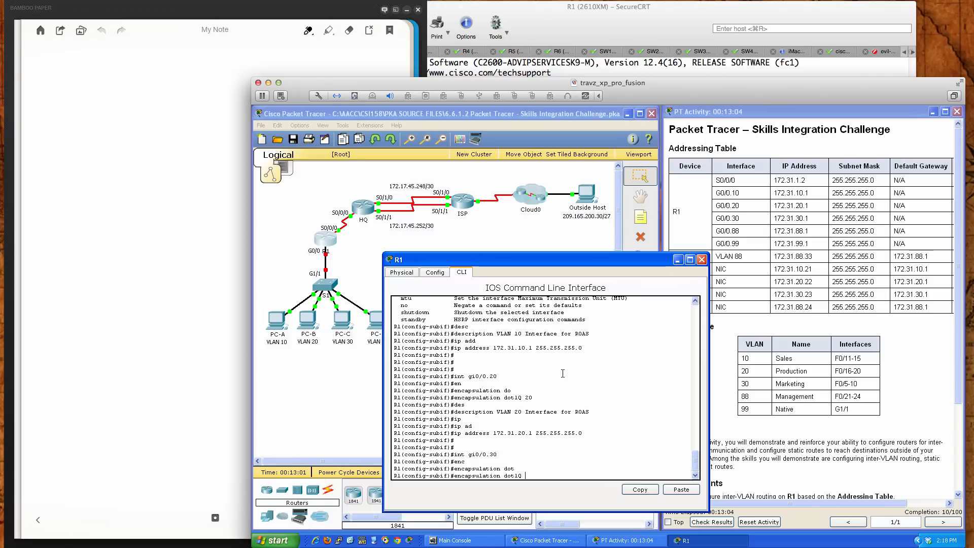
pyautogui.press('Return')
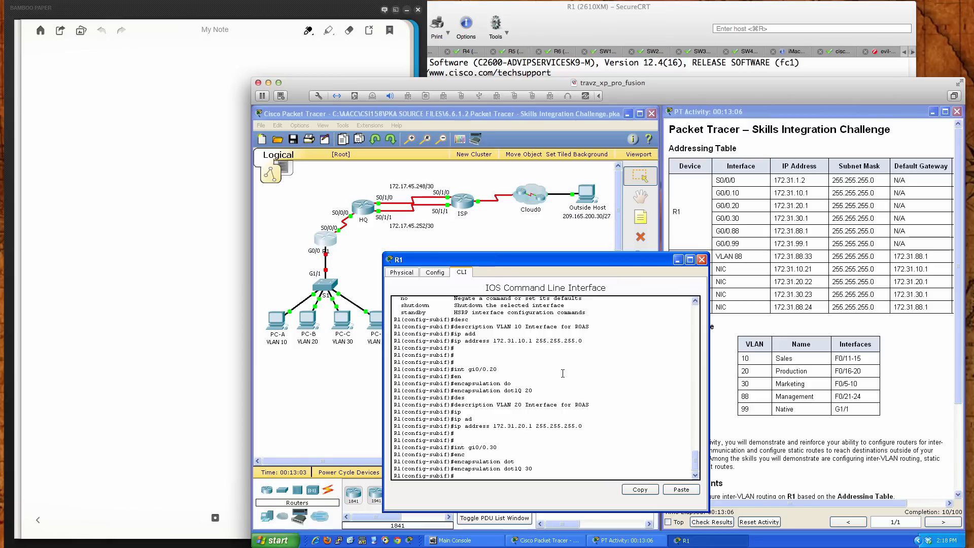
# Assign IP address 172.31.30.1 with mask 255.255.255.0 to the 0/0.30 subinterface
pyautogui.write('ip')
pyautogui.press('Tab')
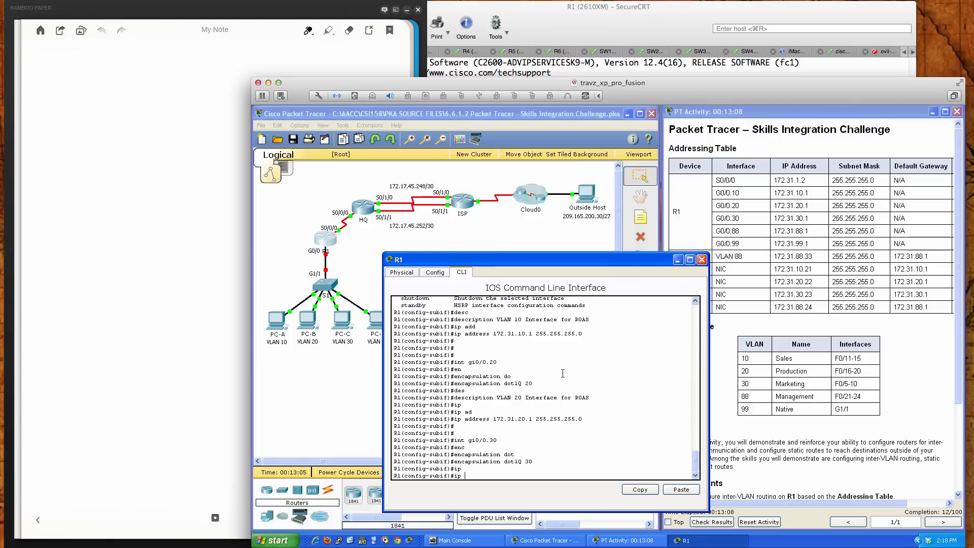
pyautogui.write('ad')
pyautogui.press('Tab')
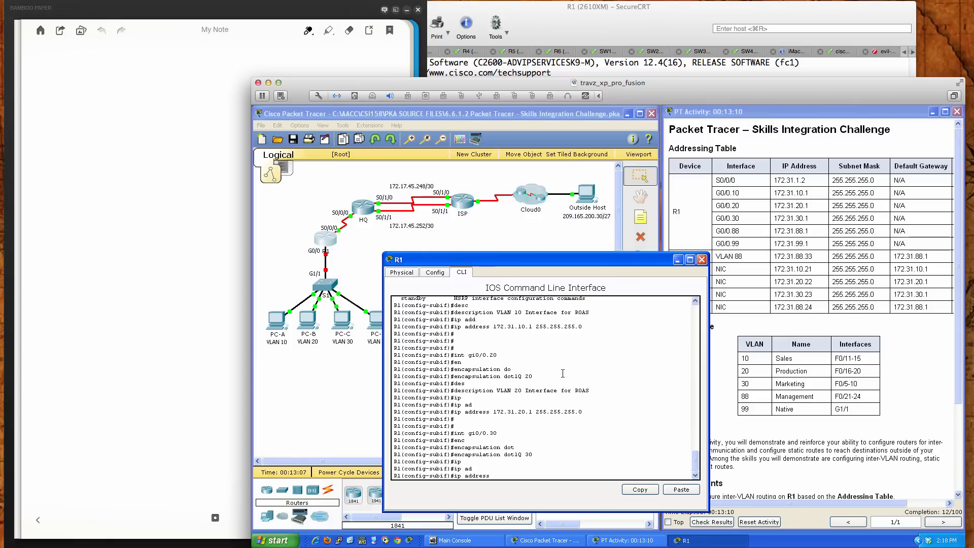
pyautogui.write('172.31.30.1 255.255.255.0')
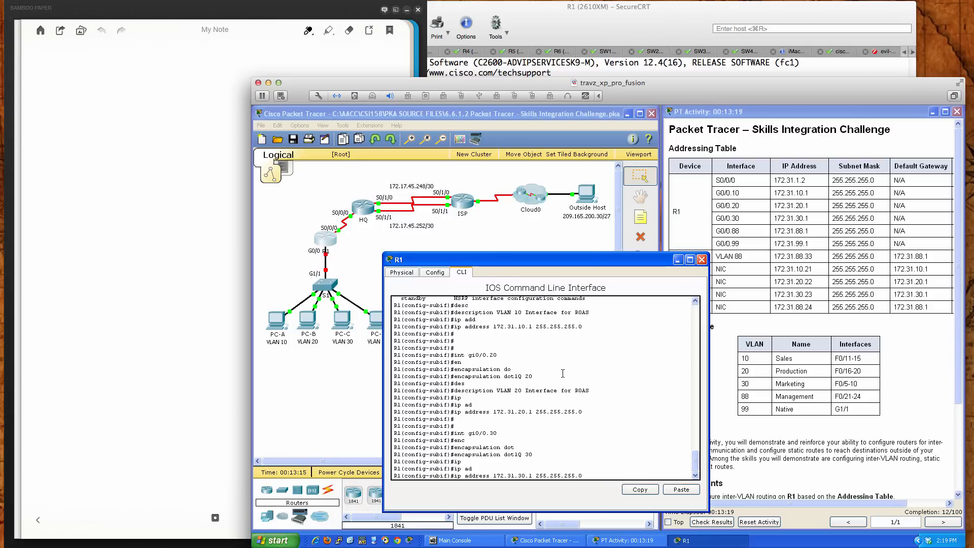
pyautogui.press('Return')
# Give the 0/0.30 subinterface the description "VLAN 30 Interface for ROAS"
pyautogui.write('des')
pyautogui.press('Tab')
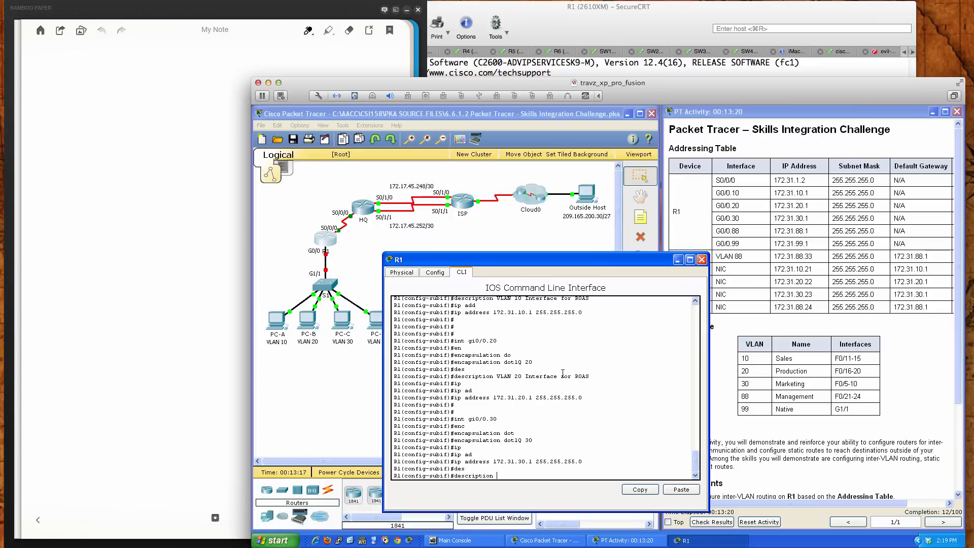
pyautogui.write('VLAN 30 Interface for ROAS')
pyautogui.press('Return')
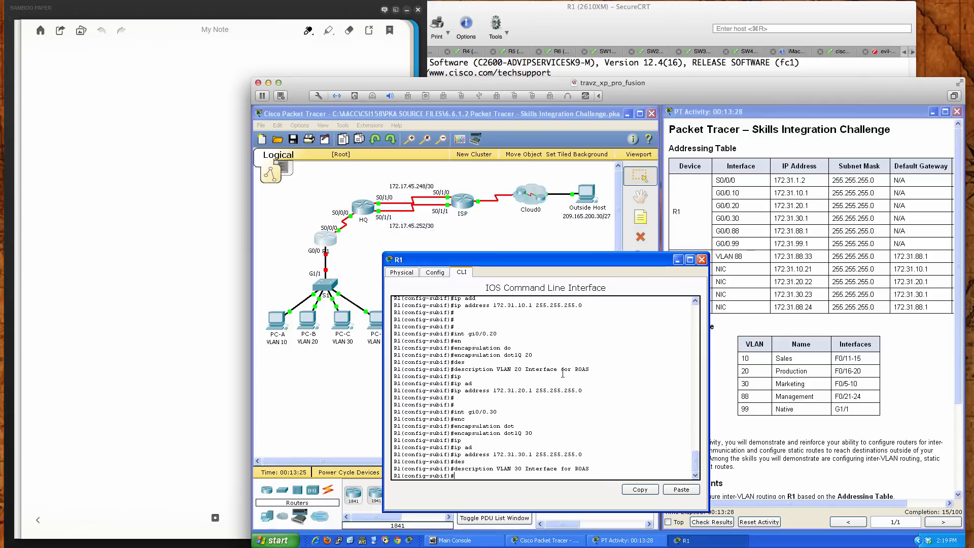
# Create subinterface gi0/0.88 on R1 and set its encapsulation to dot1Q 88
pyautogui.write('int gi0/0.88')
pyautogui.press('Return')
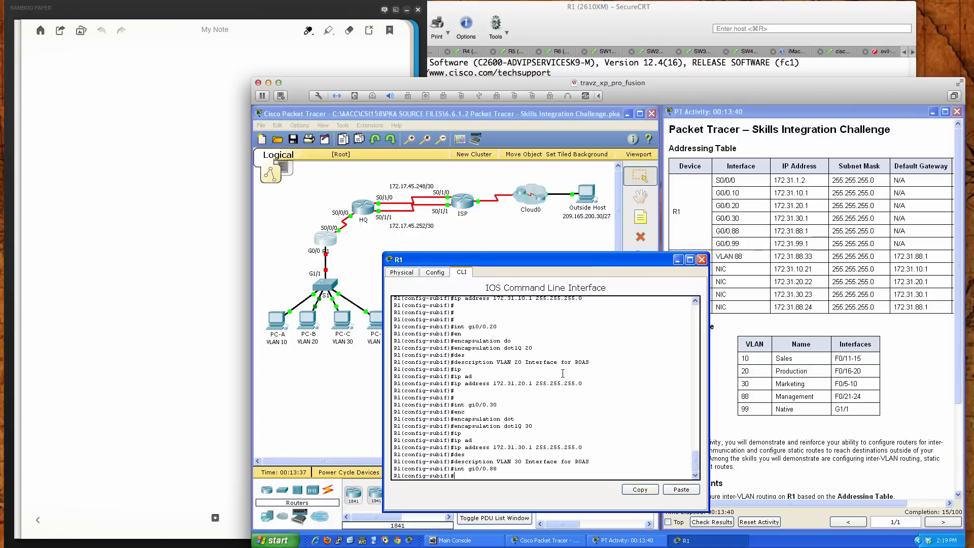
pyautogui.write('enc')
pyautogui.press('Tab')
pyautogui.write('do')
pyautogui.press('Tab')
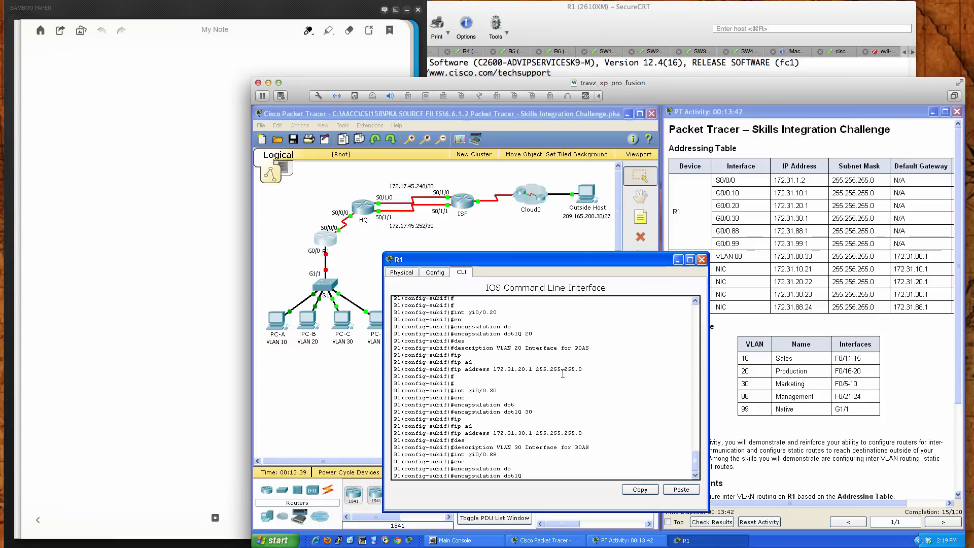
pyautogui.write('88')
pyautogui.press('Return')
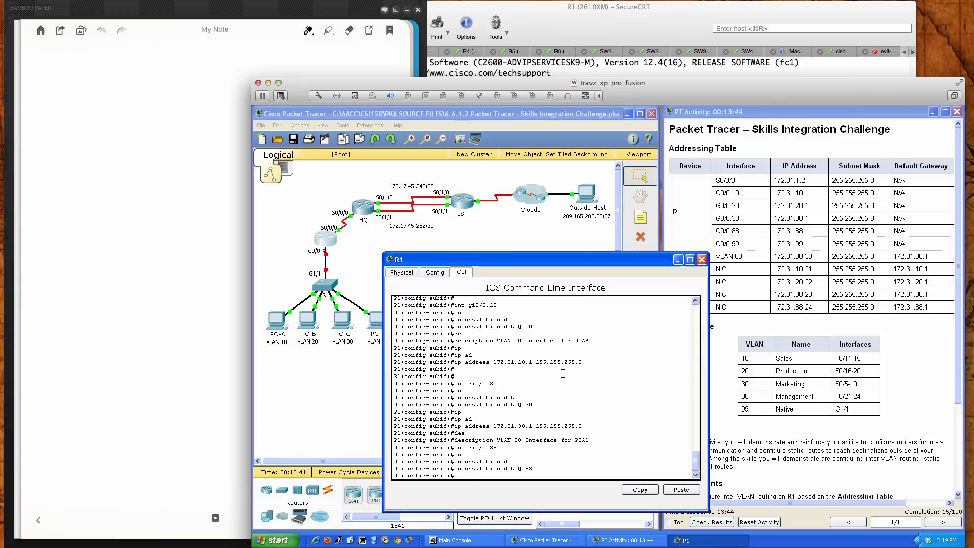
# Assign IP address 172.31.88.1 with mask 255.255.255.0 to the 0/0.88 subinterface
pyautogui.write('ip add')
pyautogui.press('Tab')
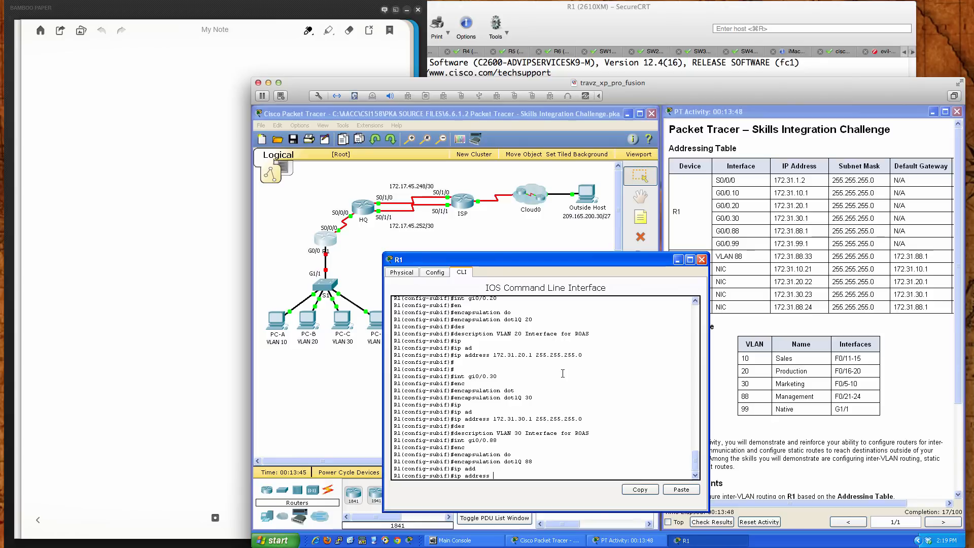
pyautogui.write('172.31.88.1 255.255.255.0')
pyautogui.press('Return')
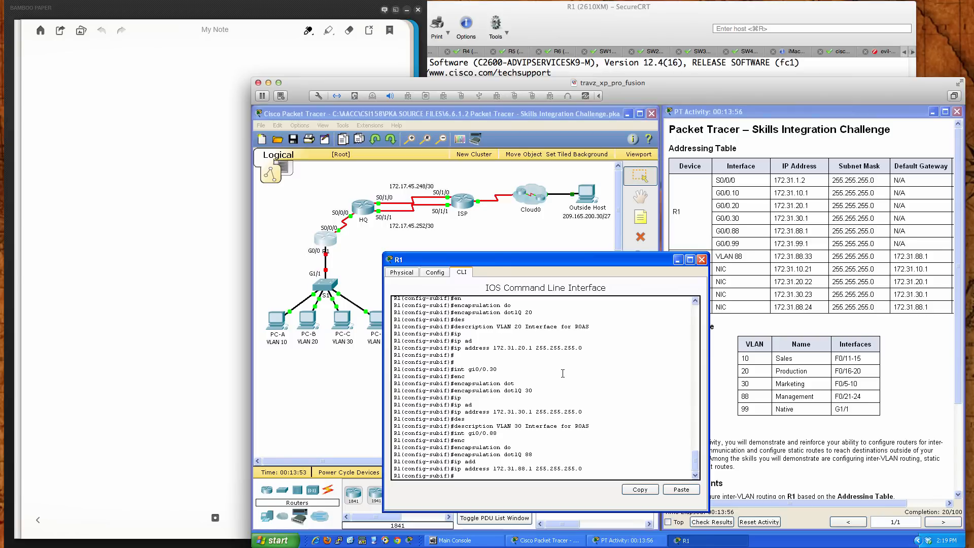
# Give the 0/0.88 subinterface the description "VLAN 88 Interface for ROAS"
pyautogui.write('des')
pyautogui.press('Tab')
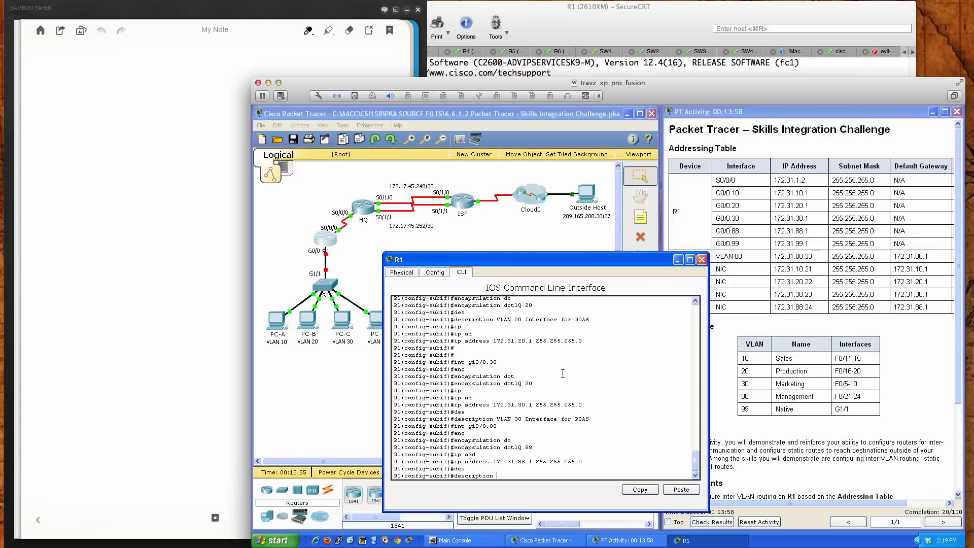
pyautogui.write('VLAN 88 Interfface for ROAS')
pyautogui.press('Return')
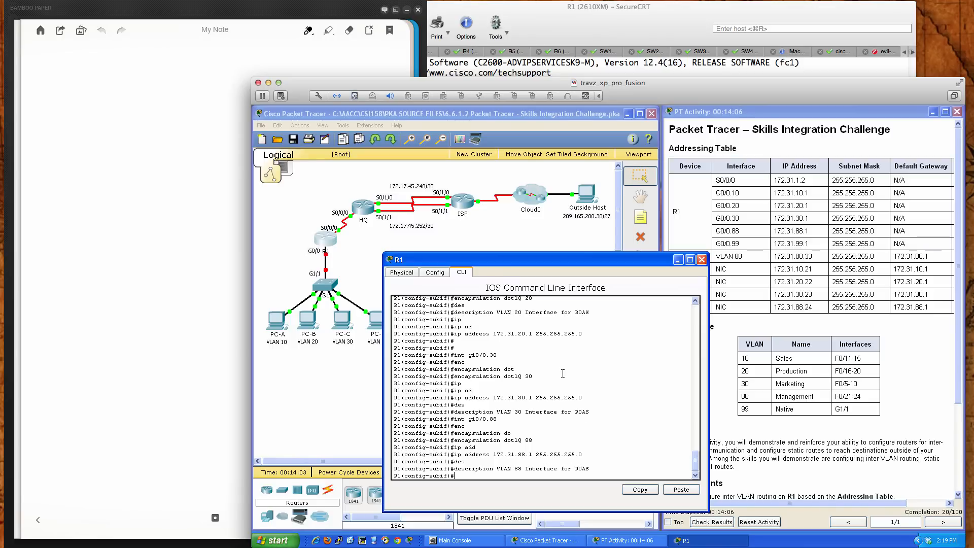
# Create subinterface gi0/0.99 on R1 and set its encapsulation to dot1Q 99
pyautogui.write('int gi0/0.99')
pyautogui.press('Return')
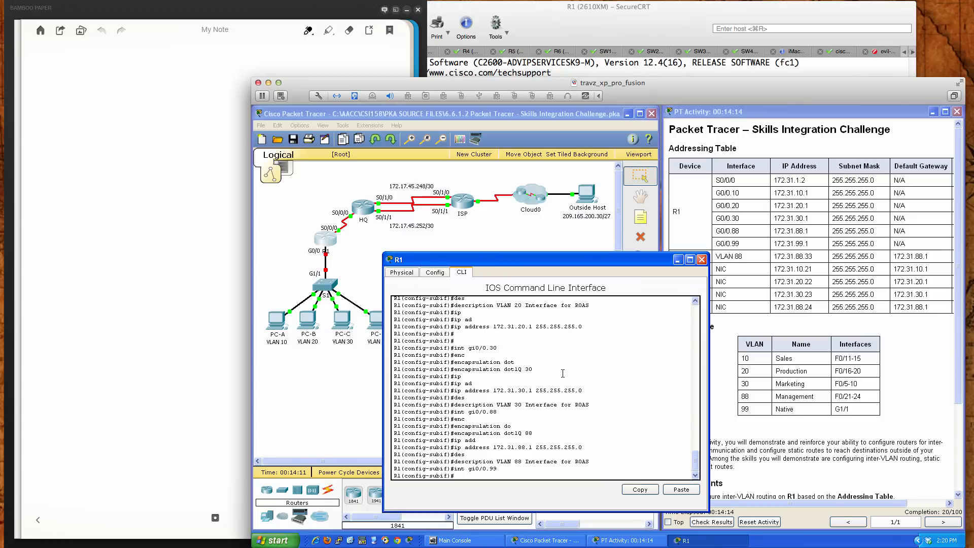
pyautogui.write('enc')
pyautogui.press('Tab')
pyautogui.write('do')
pyautogui.press('Tab')
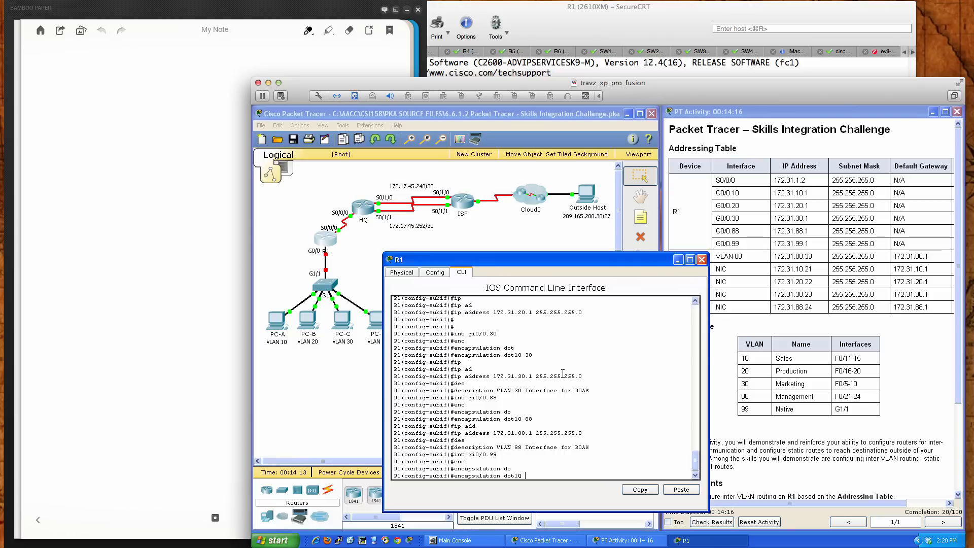
pyautogui.write('99')
pyautogui.press('Return')
# Assign IP address 172.31.99.1 with mask 255.255.255.0 to the 0/0.99 subinterface
pyautogui.write('ip add')
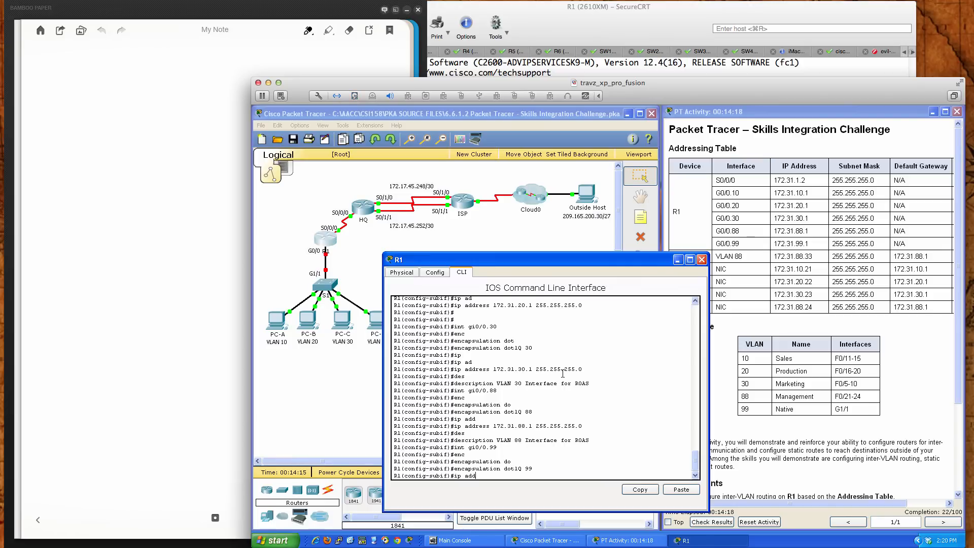
pyautogui.press('Tab')
pyautogui.write('17')
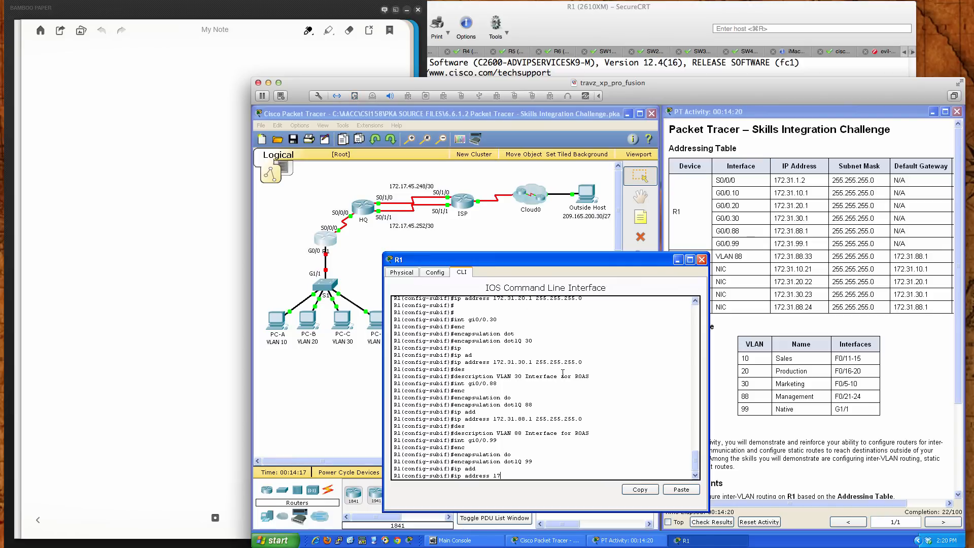
pyautogui.write('2.31.99.1 255.255.255.')
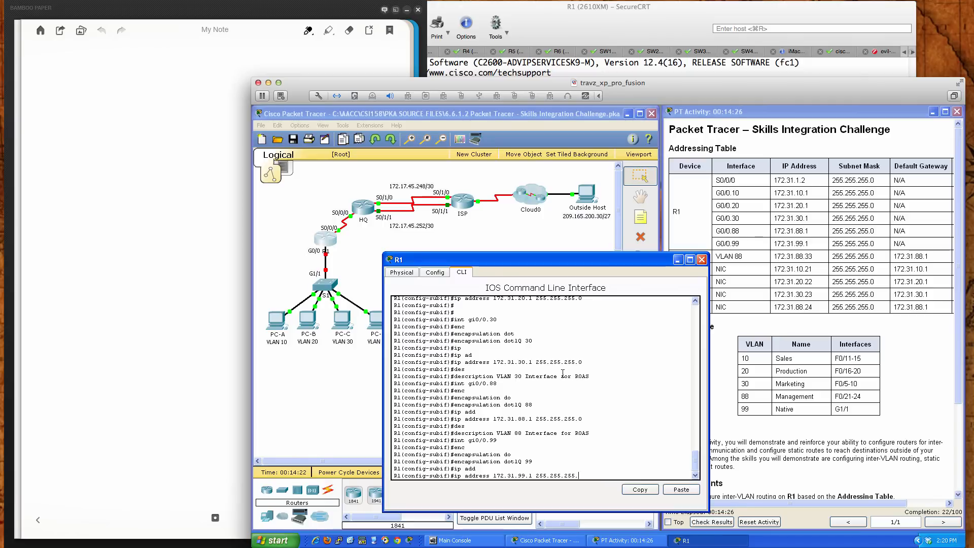
pyautogui.write('0')
pyautogui.press('Return')
# Give the 0/0.99 subinterface the description "VLAN 99 Interface for ROAS"
pyautogui.write('desc')
pyautogui.press('Tab')
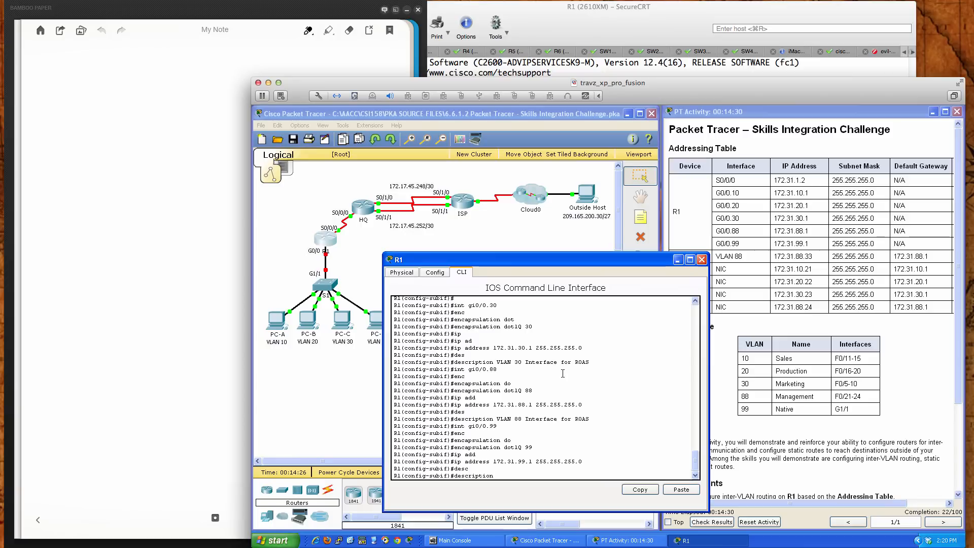
pyautogui.write('VLAN 99 Interface for ROAS')
pyautogui.press('Return')
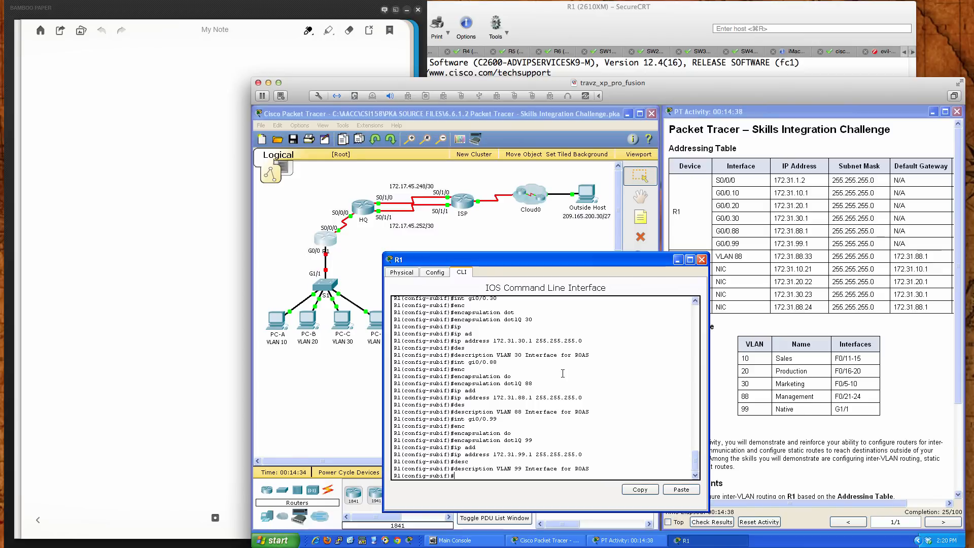
pyautogui.press('Return')
pyautogui.press('Return')
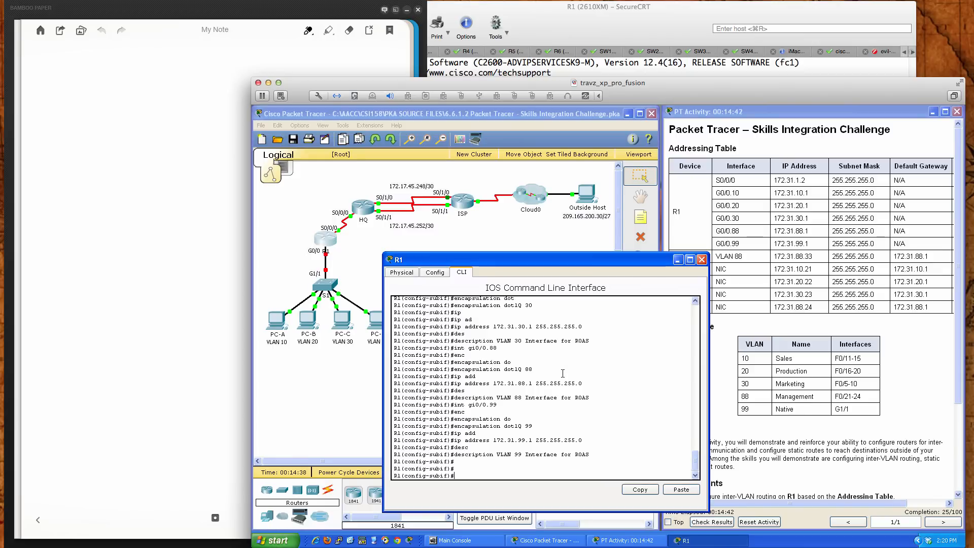
# Leave subinterface configuration and enable R1's physical interface gi0/0 with no shut, reviewing the interface state messages
pyautogui.write('exit')
pyautogui.press('Return')
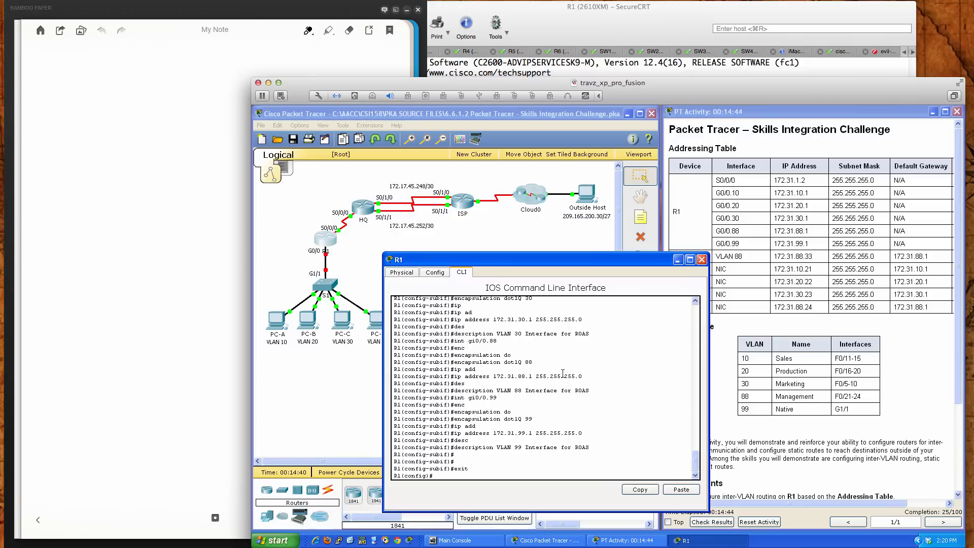
pyautogui.write('gi 0/0')
pyautogui.press('Return')
pyautogui.write('int gi0/0')
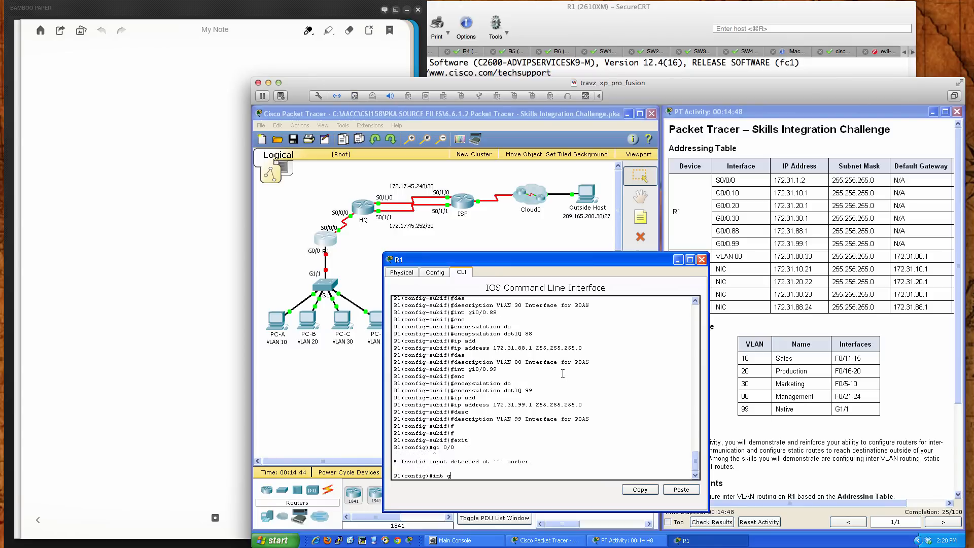
pyautogui.press('Return')
pyautogui.press('Return')
pyautogui.press('Return')
pyautogui.press('Return')
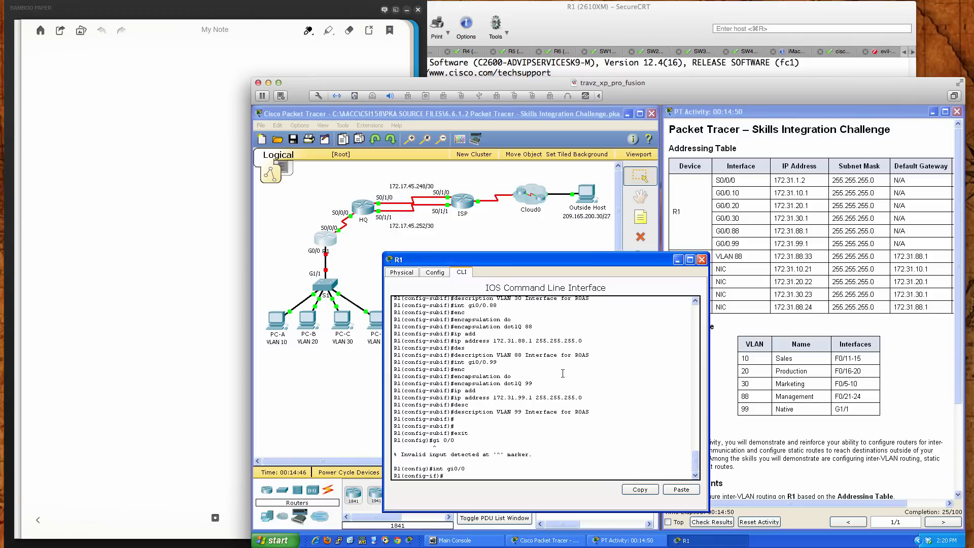
pyautogui.write('no shut')
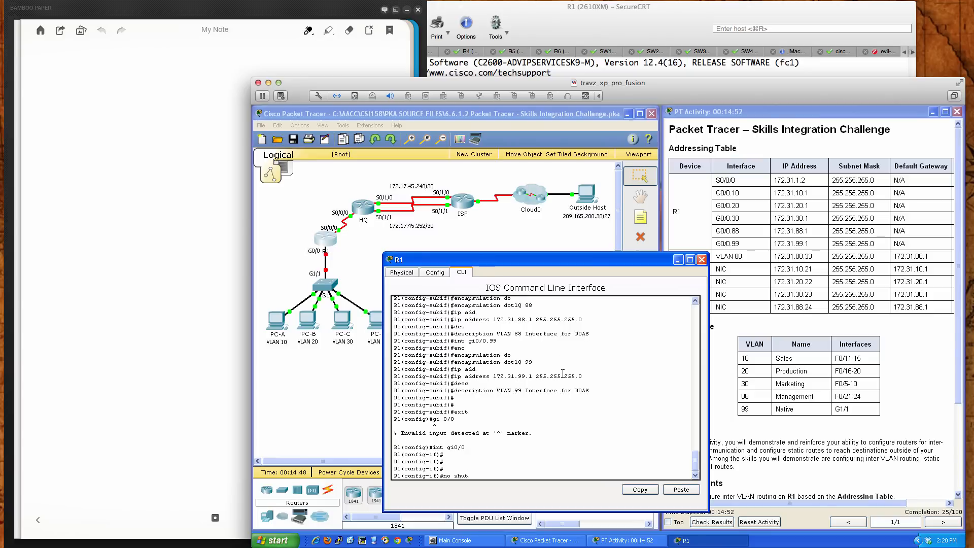
pyautogui.press('Return')
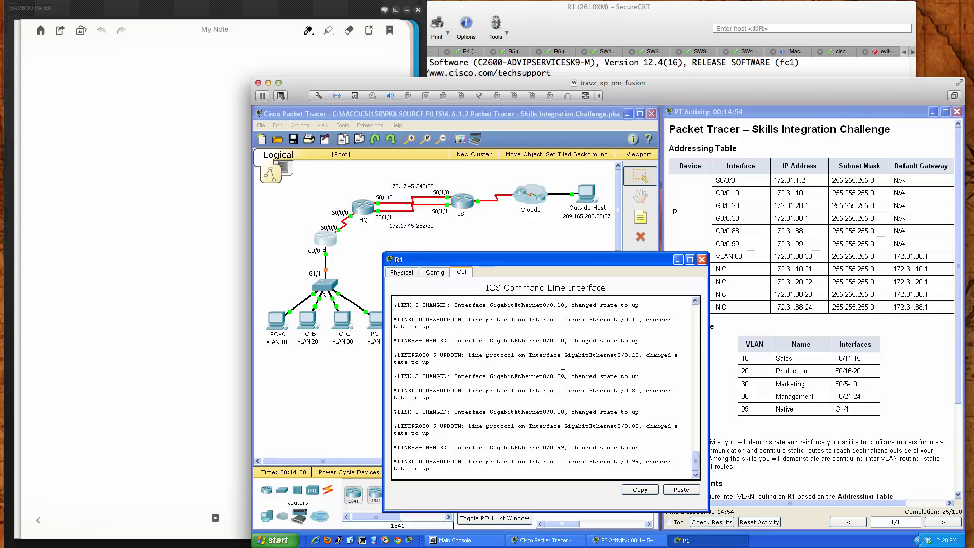
pyautogui.scroll(2, 556, 375)
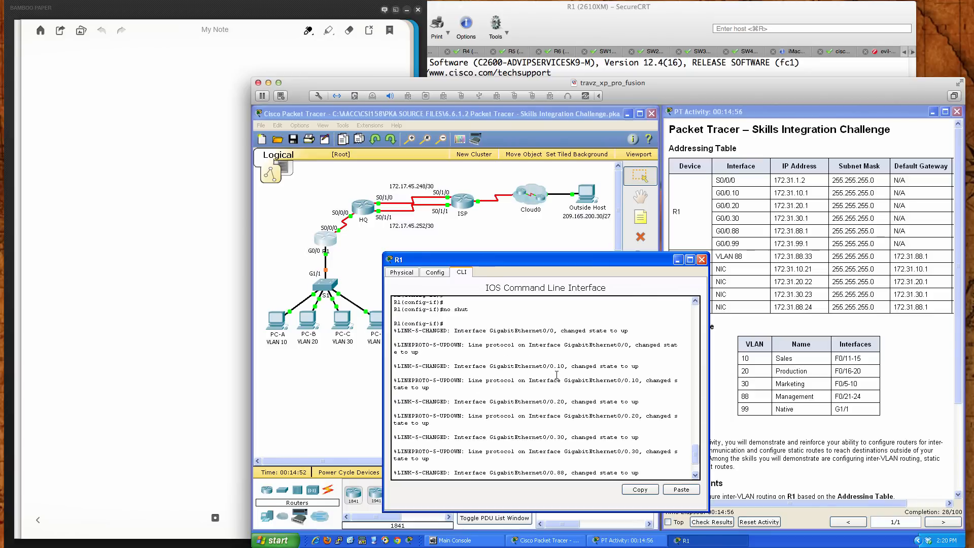
pyautogui.scroll(-2, 557, 374)
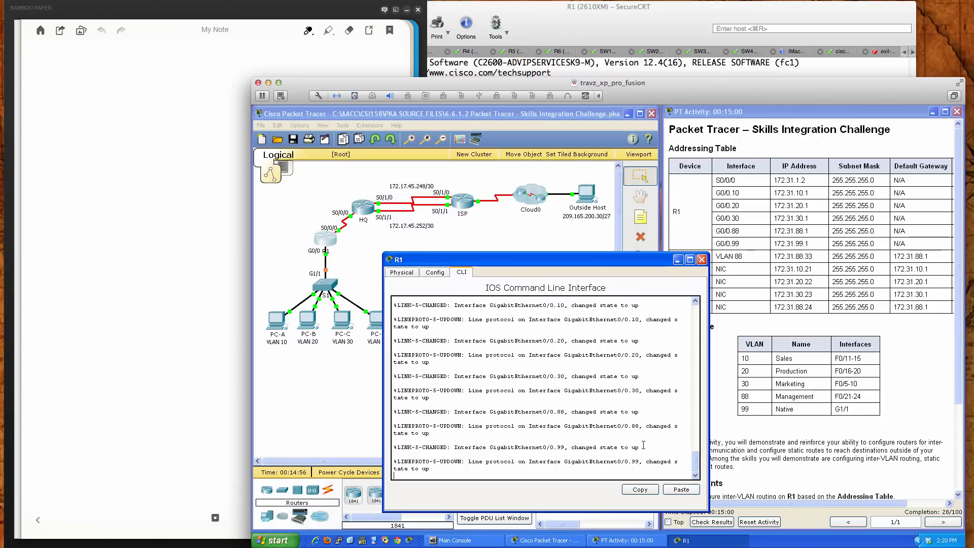
pyautogui.press('Return')
pyautogui.press('Return')
pyautogui.press('Return')
pyautogui.press('Return')
pyautogui.press('Return')
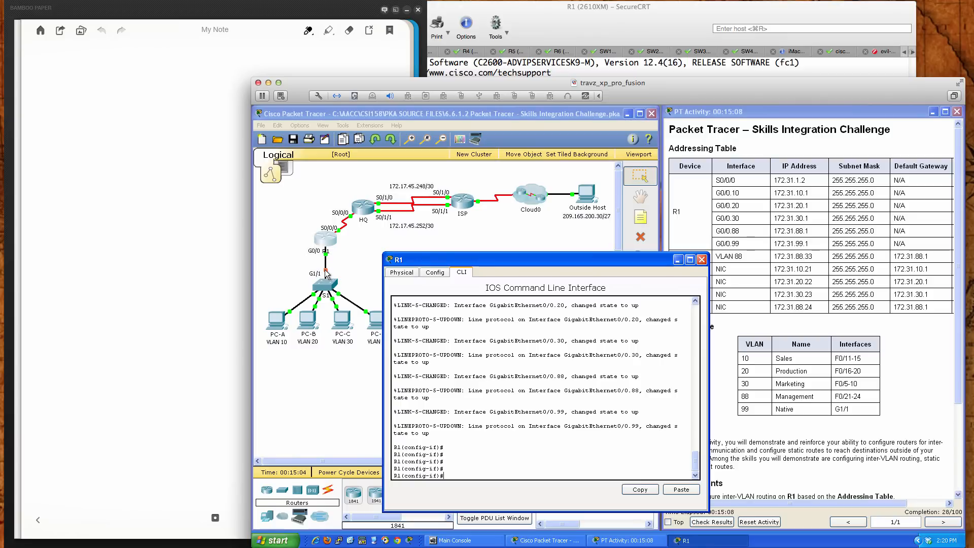
# End configuration mode, save R1's running configuration with wri mem, and close the R1 window
pyautogui.write('end')
pyautogui.press('Return')
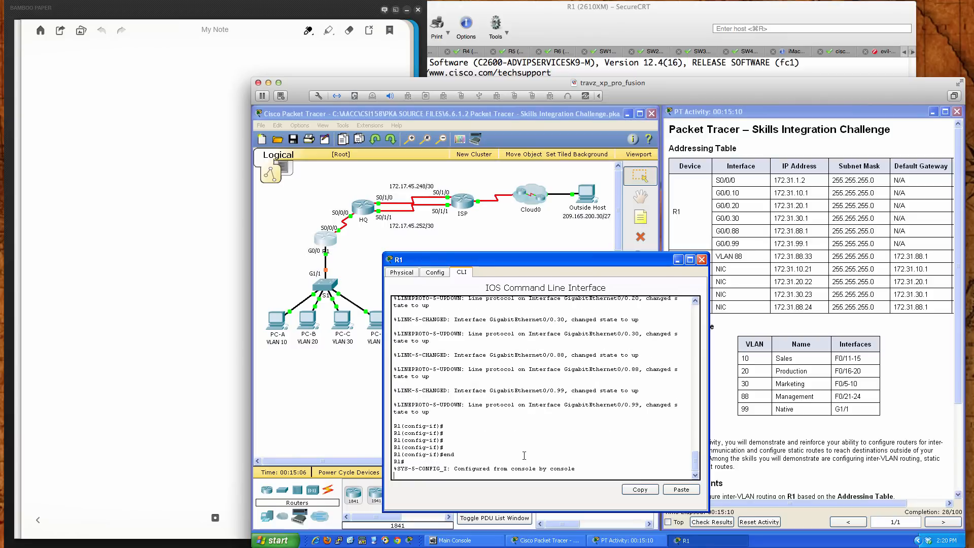
pyautogui.press('Return')
pyautogui.press('Return')
pyautogui.press('Return')
pyautogui.write('wri mem')
pyautogui.press('Return')
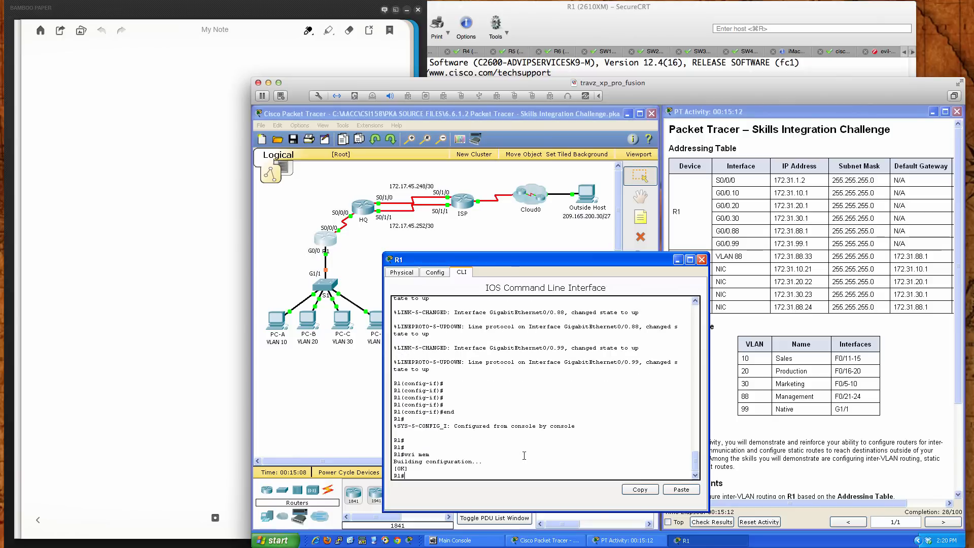
pyautogui.press('Return')
pyautogui.press('Return')
pyautogui.press('Return')
pyautogui.press('Return')
pyautogui.press('Return')
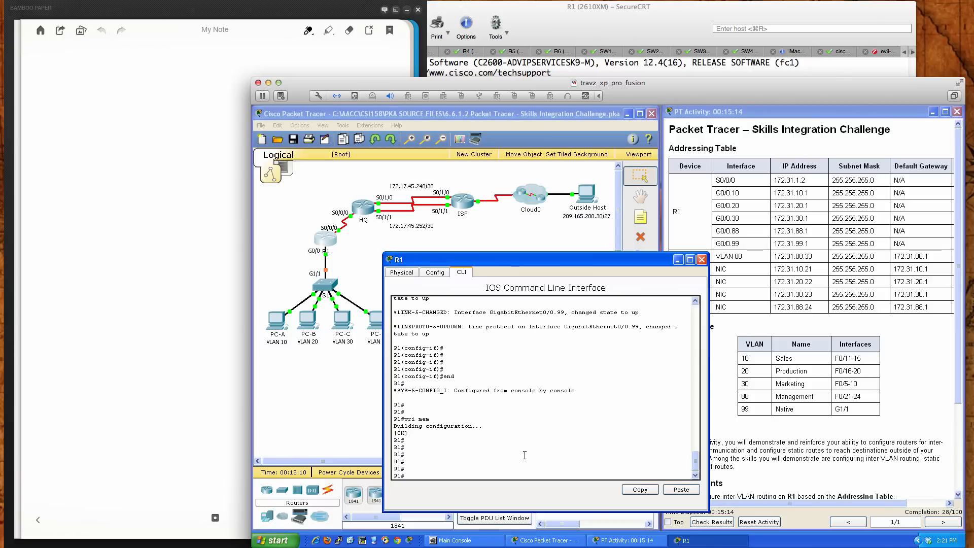
pyautogui.click(701, 260)
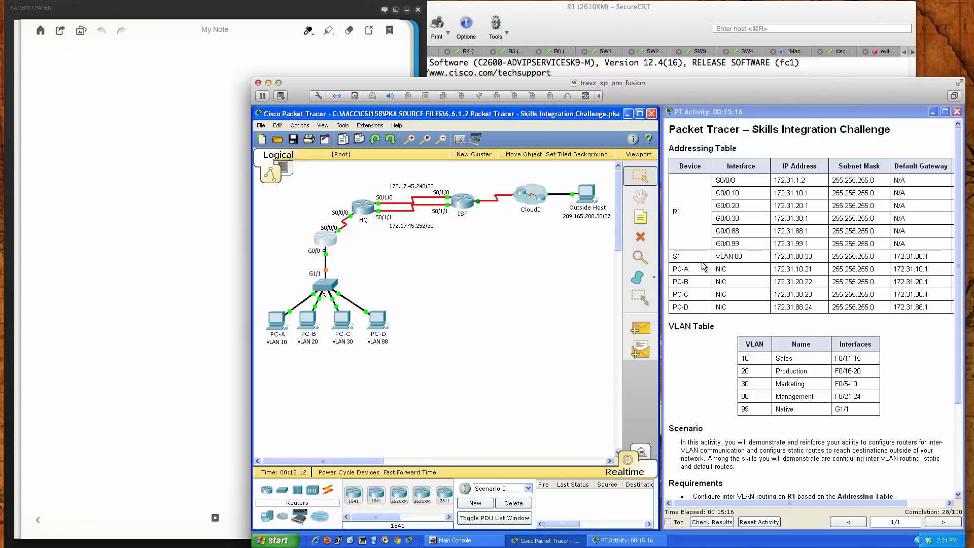
# Consult the addressing table, VLAN table and requirements, and open the command-line interface of switch S1
pyautogui.scroll(-1, 712, 473)
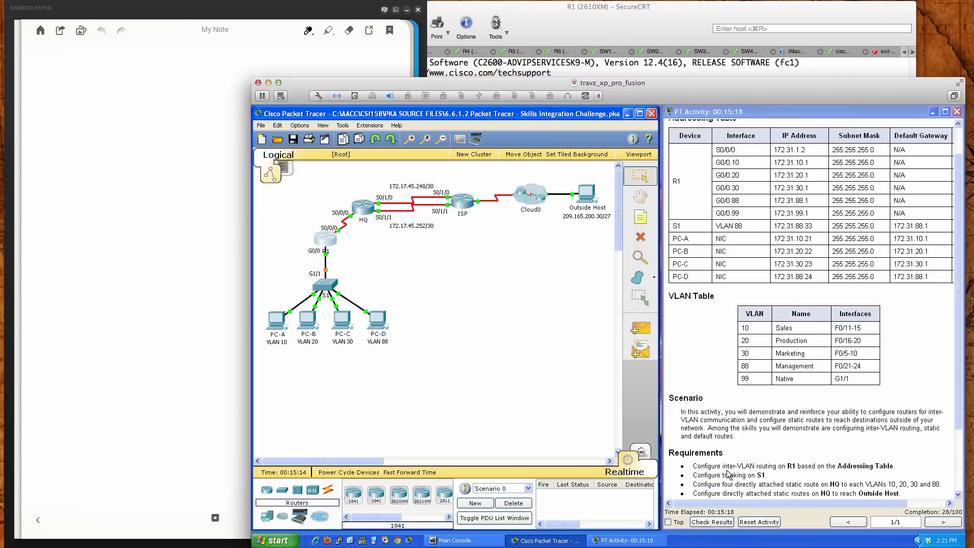
pyautogui.scroll(1, 794, 467)
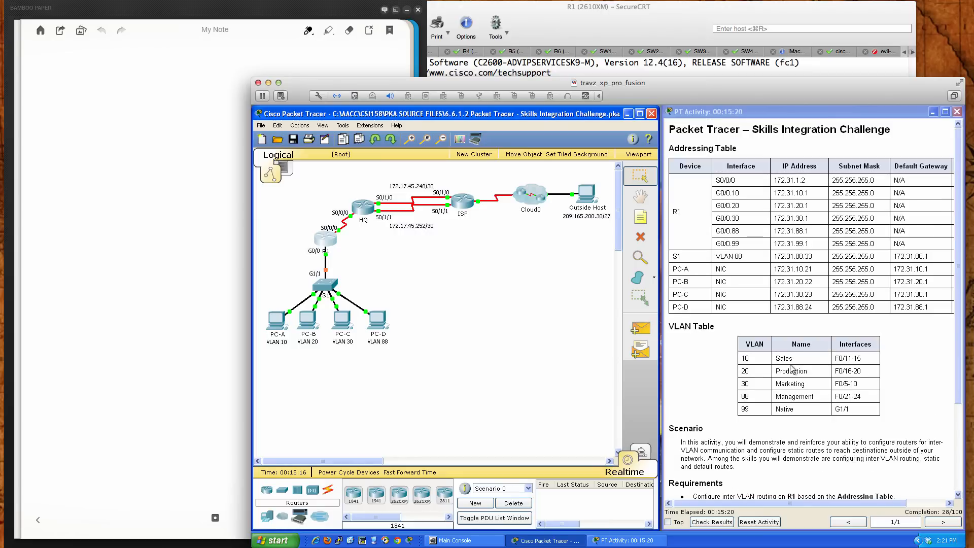
pyautogui.moveTo(794, 502); pyautogui.dragTo(842, 502)
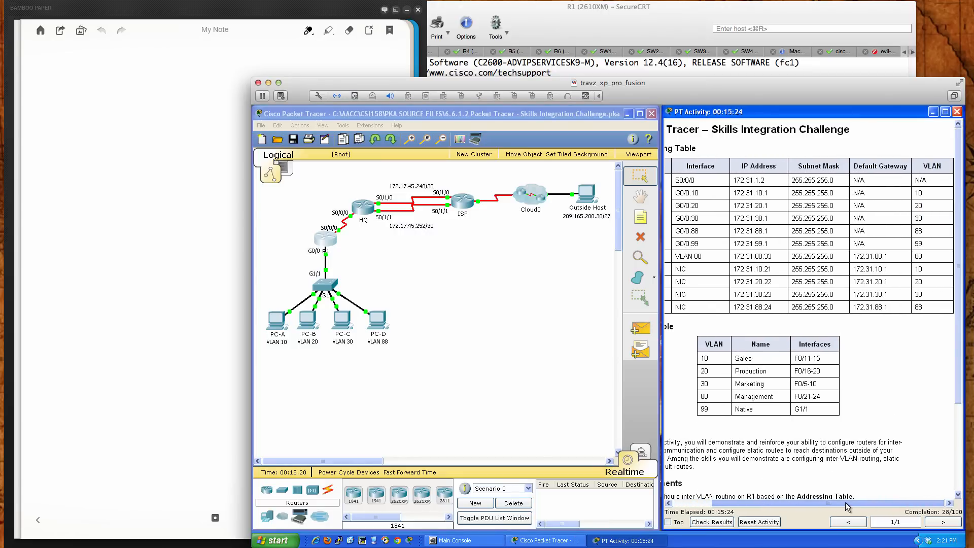
pyautogui.moveTo(841, 503); pyautogui.dragTo(787, 507)
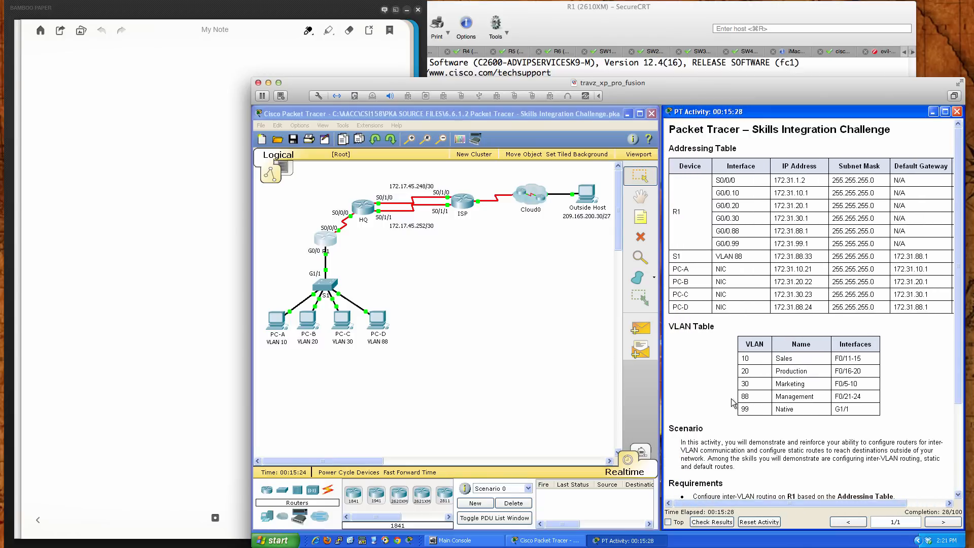
pyautogui.scroll(-3, 725, 401)
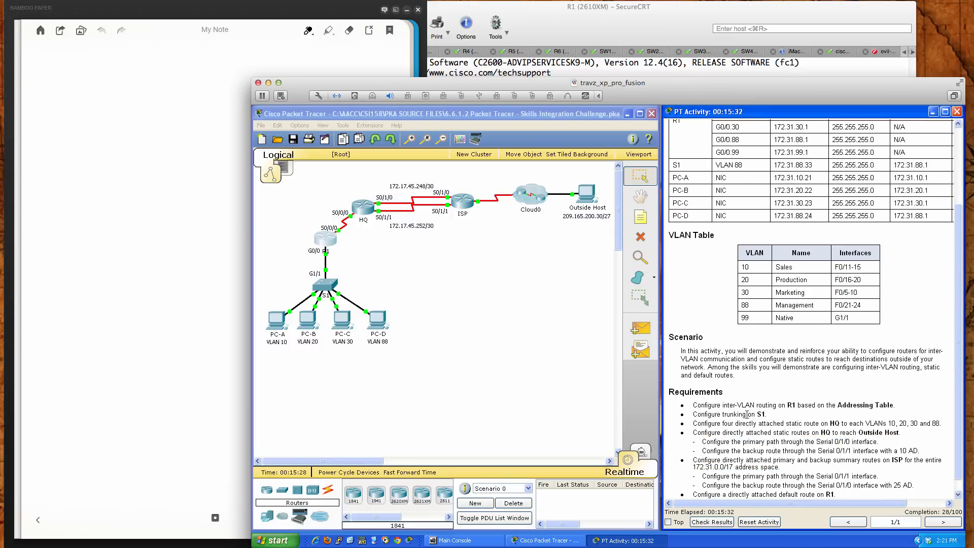
pyautogui.click(315, 284)
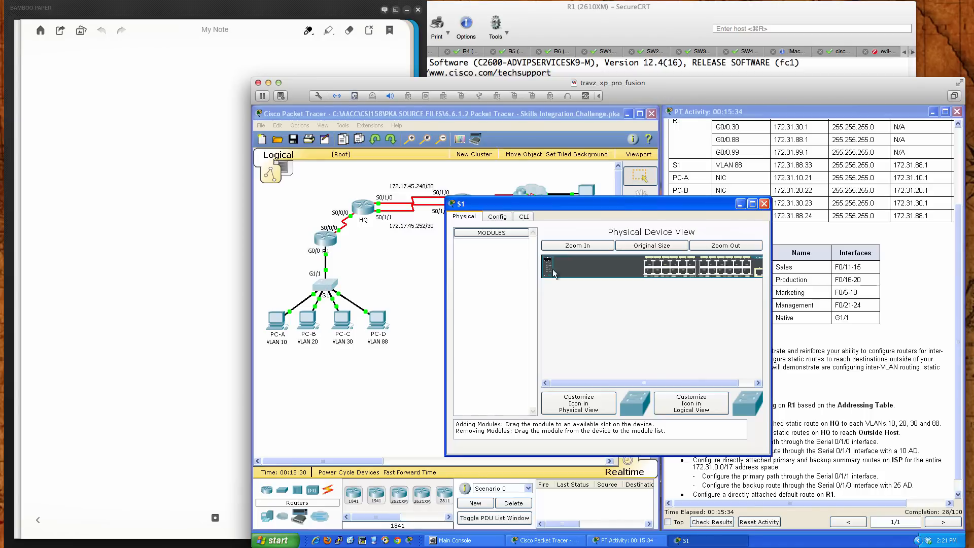
pyautogui.moveTo(571, 208); pyautogui.dragTo(530, 267)
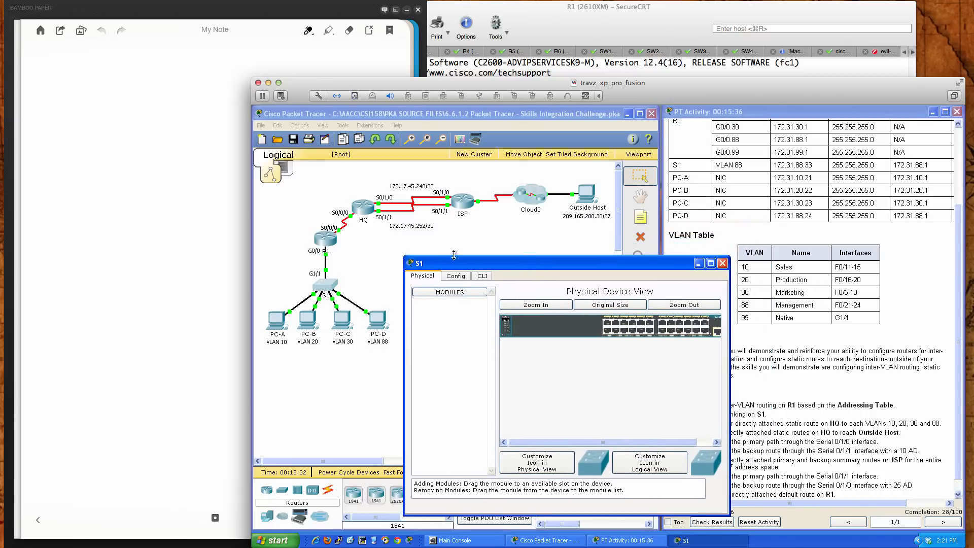
pyautogui.click(382, 267)
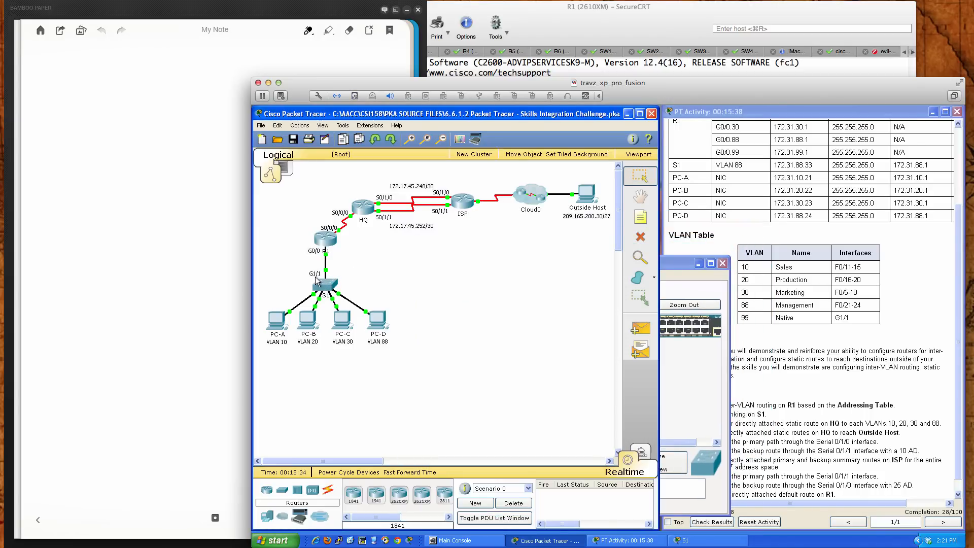
pyautogui.click(706, 349)
pyautogui.click(483, 275)
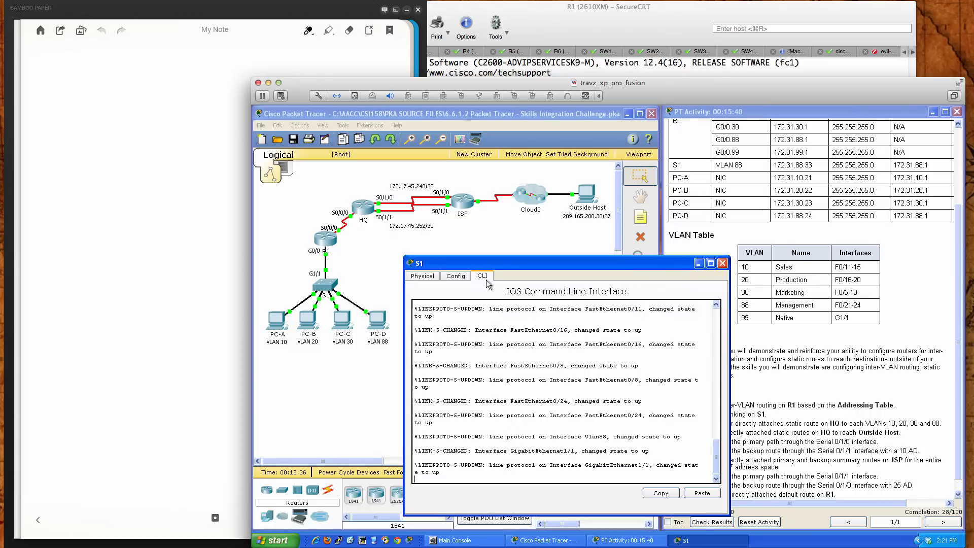
# Enter privileged mode on S1 with en and start global configuration with conf t
pyautogui.press('Return')
pyautogui.press('Return')
pyautogui.press('Return')
pyautogui.write('e')
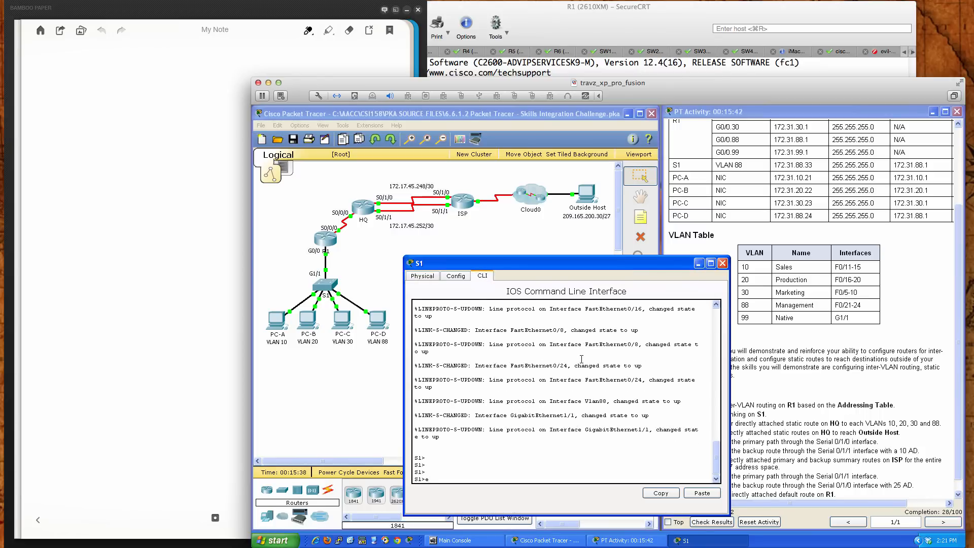
pyautogui.write('n')
pyautogui.press('Return')
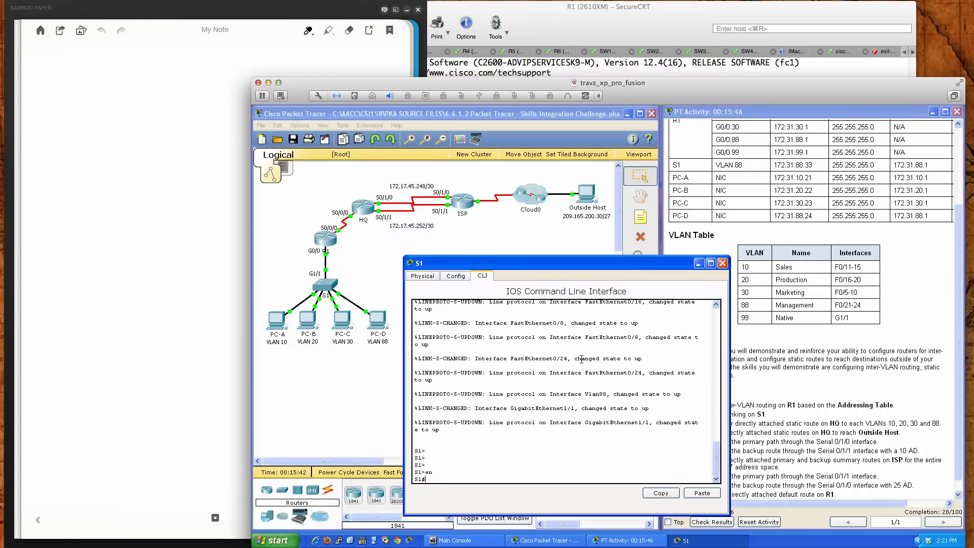
pyautogui.write('conf t')
pyautogui.press('Return')
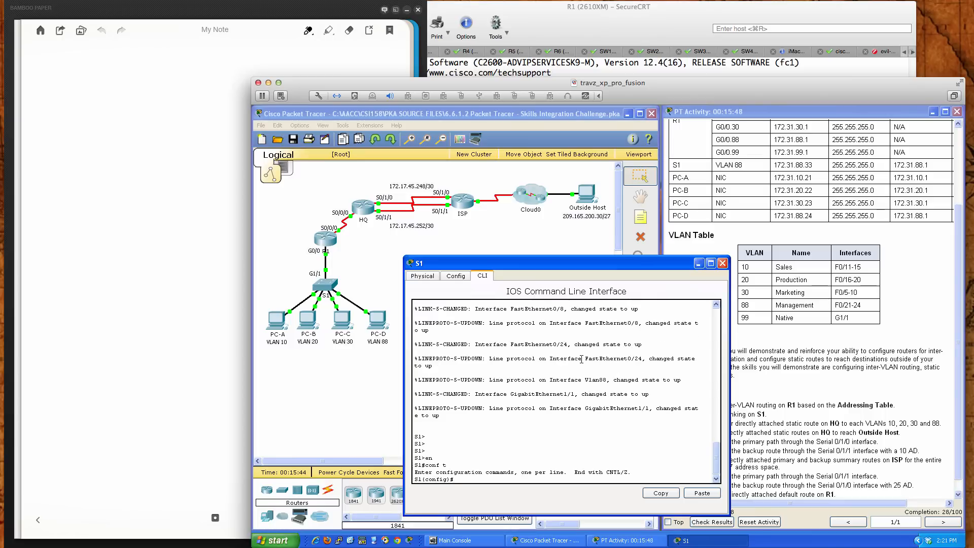
# Enable S1's gigabit interface gi1/1 with no shut
pyautogui.write('int gi1/1')
pyautogui.press('Return')
pyautogui.write('no shut')
pyautogui.press('Return')
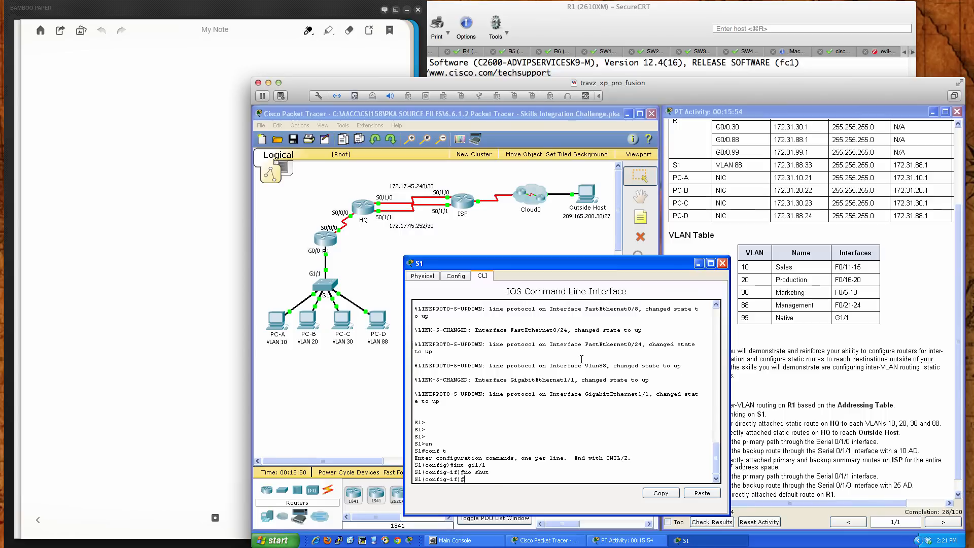
pyautogui.press('Return')
pyautogui.press('Return')
pyautogui.press('Return')
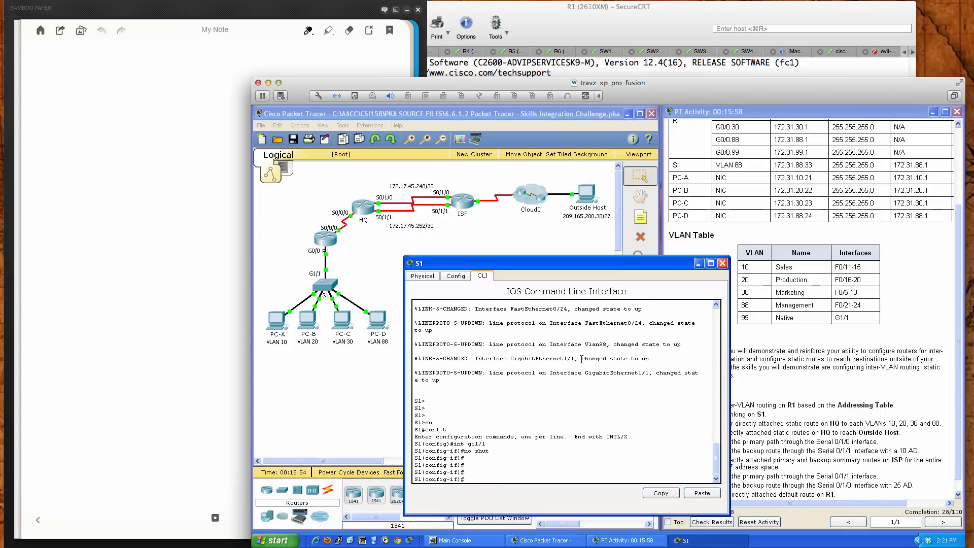
# Set interface gi1/1 on S1 to trunk mode with switchport mode trunk
pyautogui.write('swi')
pyautogui.press('Tab')
pyautogui.write('mode')
pyautogui.press('Tab')
pyautogui.write('tru')
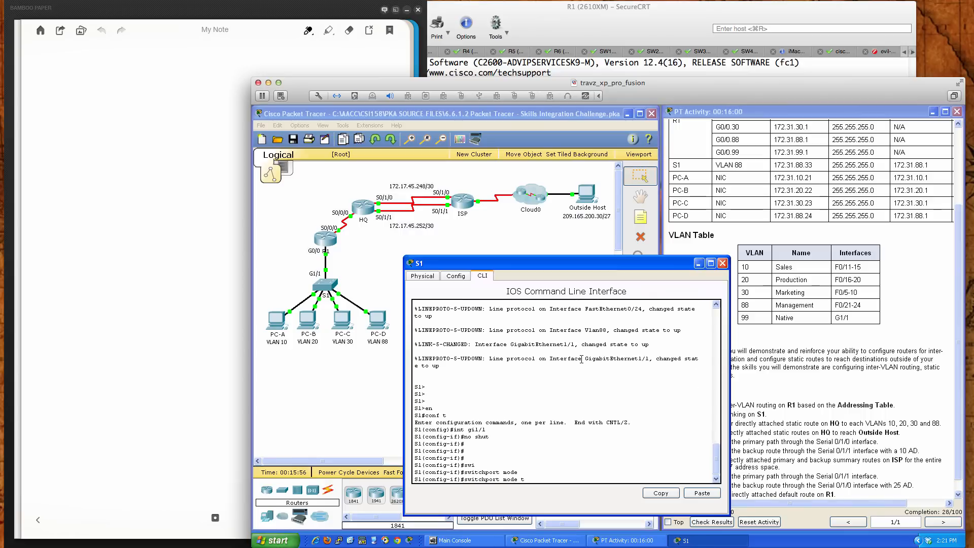
pyautogui.press('Tab')
pyautogui.press('Return')
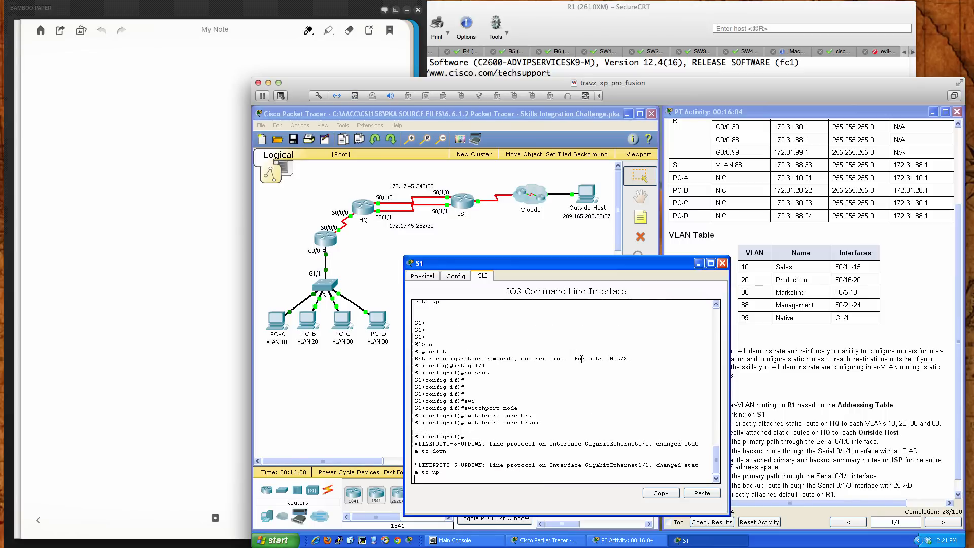
pyautogui.press('Return')
pyautogui.press('Return')
pyautogui.press('Return')
pyautogui.press('Return')
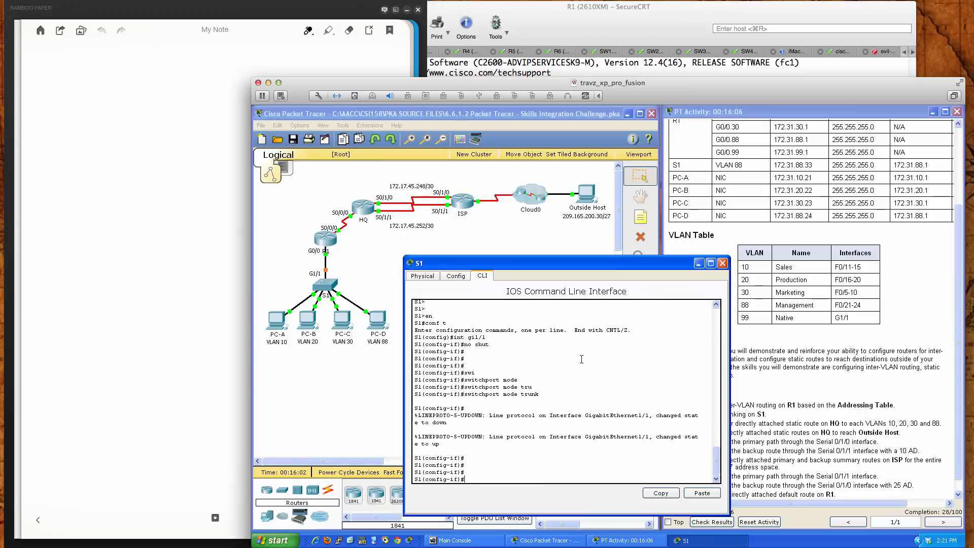
# Try to complete a switchport trunk encapsulation command on S1's gi1/1
pyautogui.write('swi')
pyautogui.press('Tab')
pyautogui.write('tru')
pyautogui.press('Tab')
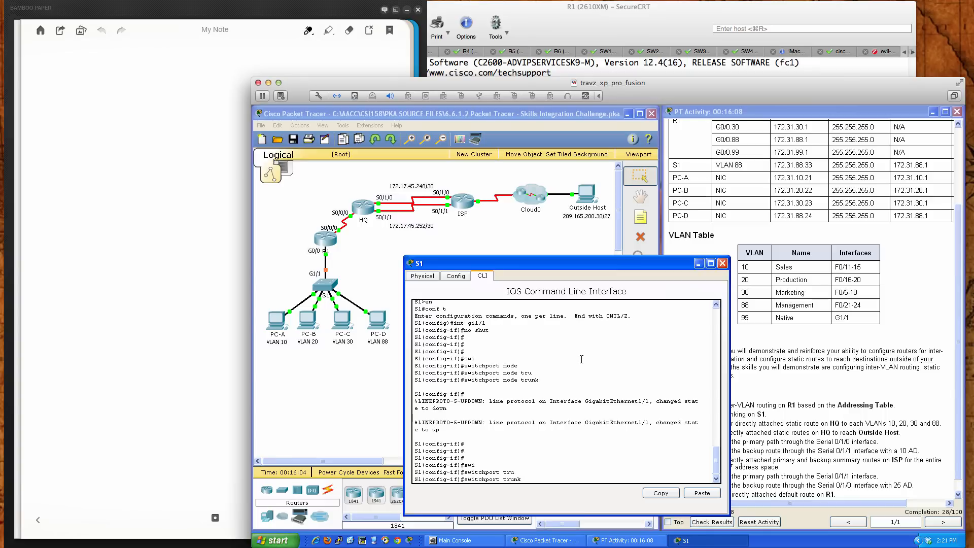
pyautogui.write('en')
pyautogui.press('Tab')
pyautogui.write('c')
pyautogui.press('Tab')
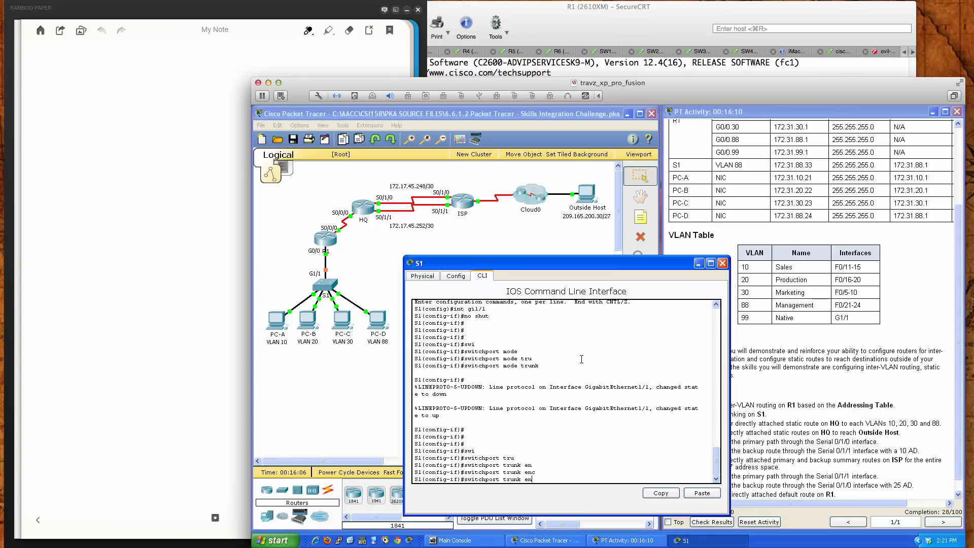
# List the available switchport trunk options on gi1/1 with the command help and discard the unfinished command
pyautogui.press('BackSpace')
pyautogui.press('BackSpace')
pyautogui.write('?')
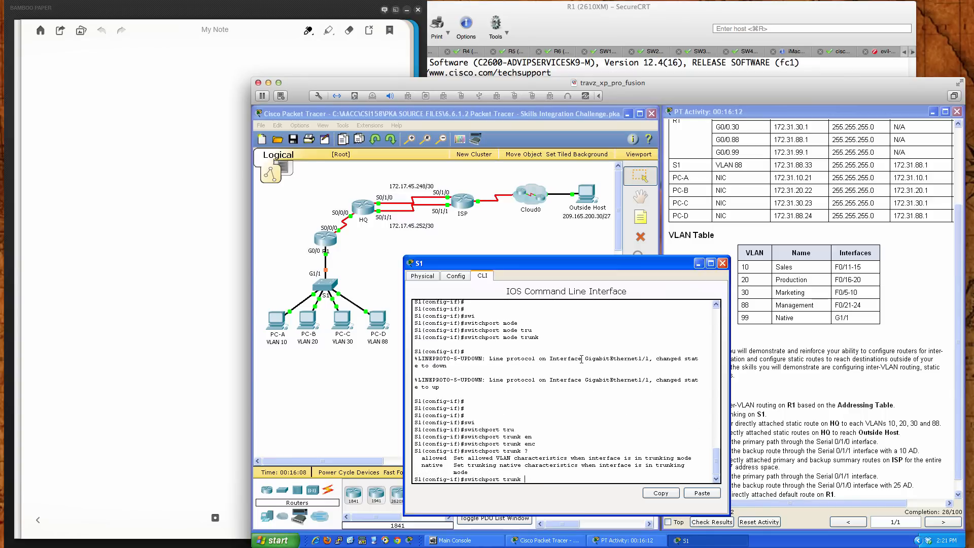
pyautogui.press('BackSpace')
pyautogui.press('BackSpace')
pyautogui.press('BackSpace')
pyautogui.press('BackSpace')
pyautogui.press('BackSpace')
pyautogui.press('BackSpace')
pyautogui.press('BackSpace')
pyautogui.press('BackSpace')
pyautogui.press('BackSpace')
pyautogui.press('BackSpace')
pyautogui.press('BackSpace')
pyautogui.press('BackSpace')
pyautogui.press('BackSpace')
pyautogui.press('Return')
pyautogui.press('Return')
pyautogui.press('Return')
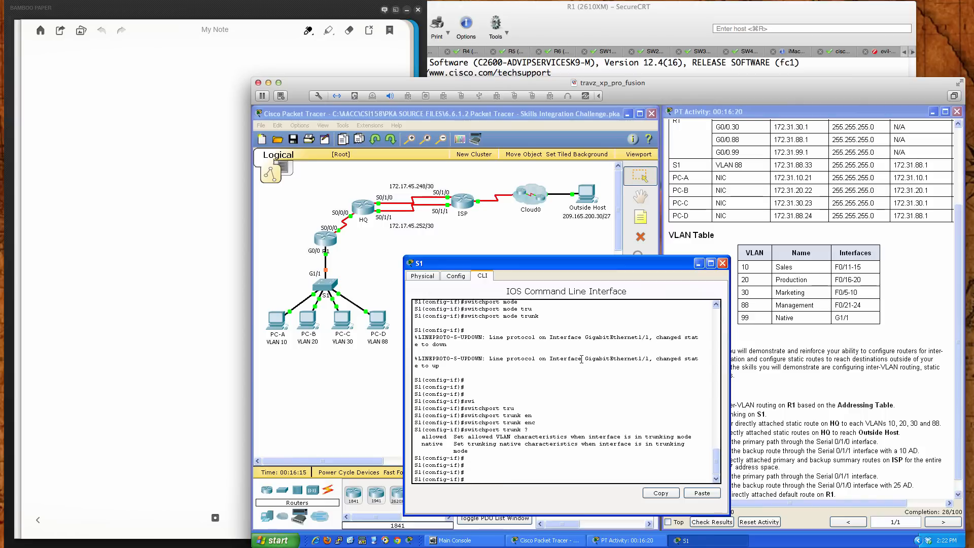
# Display S1's trunk interfaces with do sh int trunk and end configuration mode
pyautogui.write('do sh int trunk')
pyautogui.press('Return')
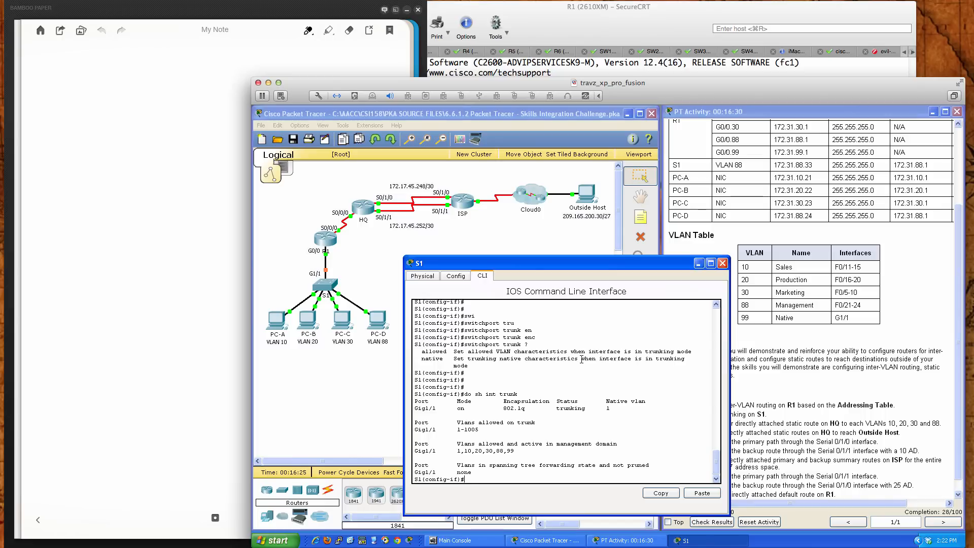
pyautogui.write('end')
pyautogui.press('Return')
pyautogui.press('Return')
pyautogui.press('Return')
pyautogui.press('Return')
pyautogui.press('Return')
# Save S1's running configuration with wri mem and close the S1 window
pyautogui.write('wri mem')
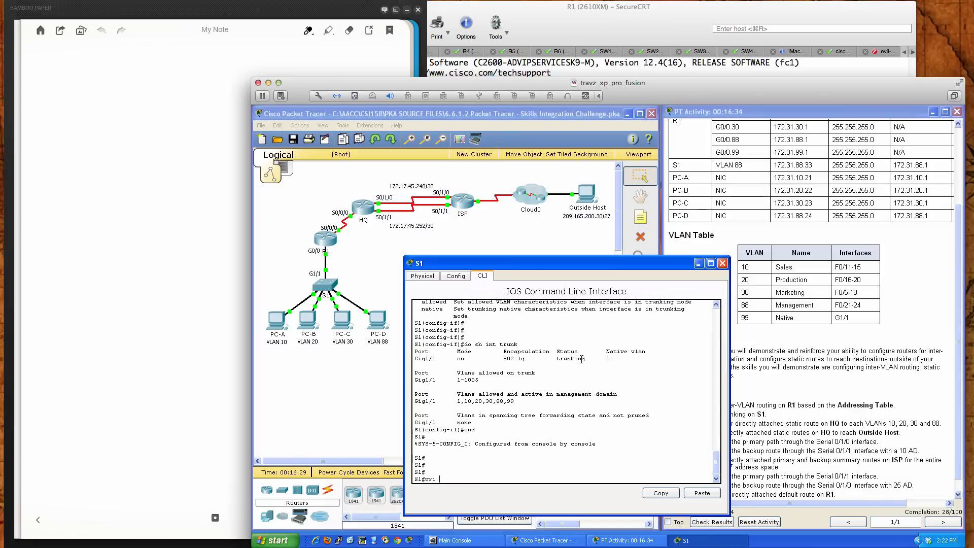
pyautogui.press('Return')
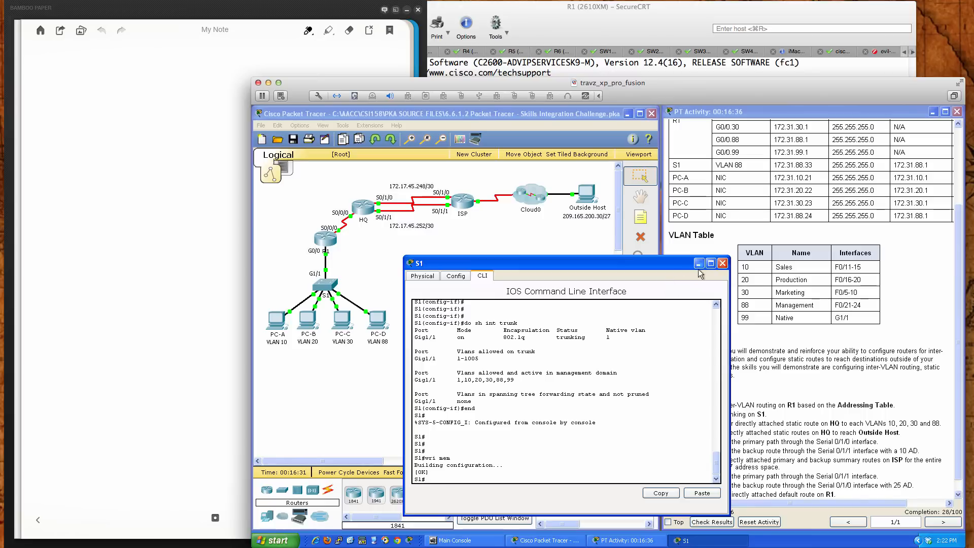
pyautogui.click(722, 263)
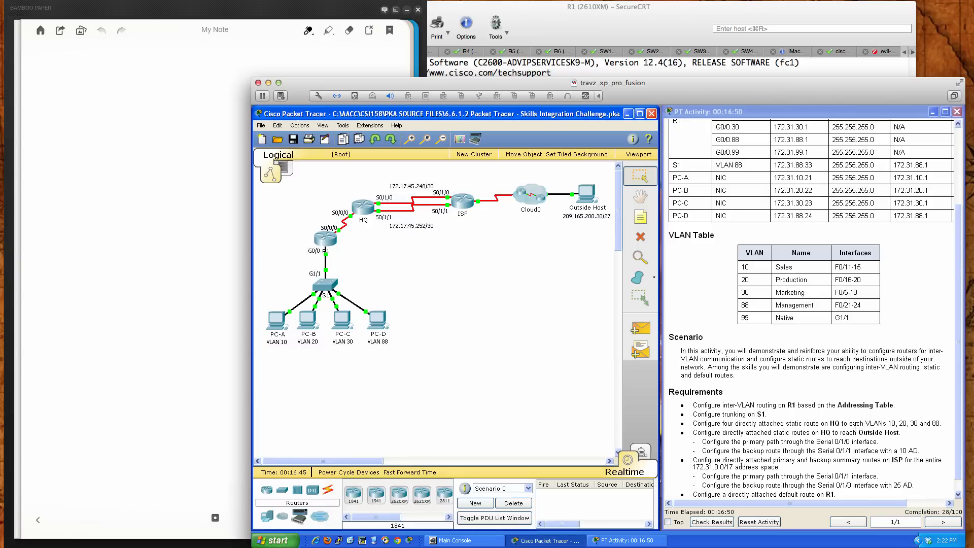
# Open router HQ's command-line interface and bring up its prompt
pyautogui.click(363, 208)
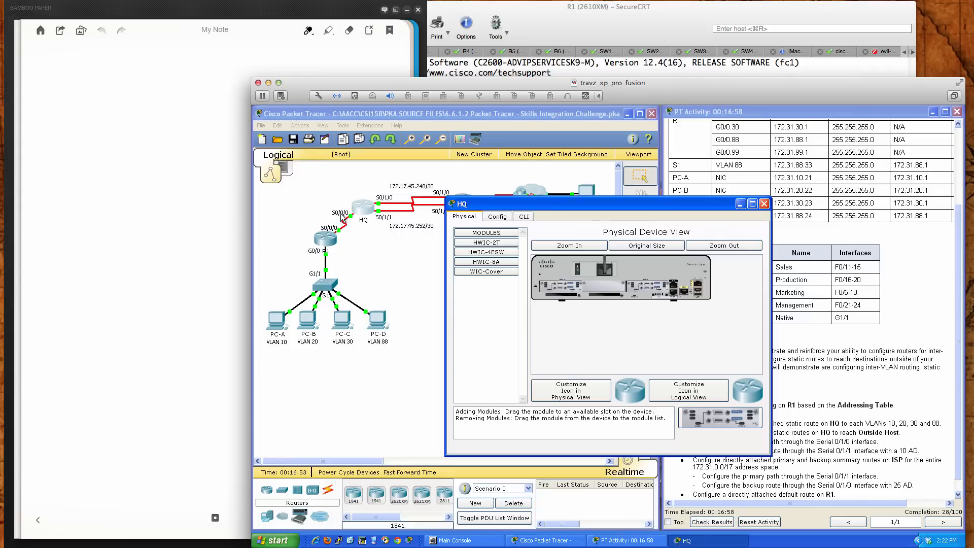
pyautogui.moveTo(516, 203); pyautogui.dragTo(412, 272)
pyautogui.click(419, 284)
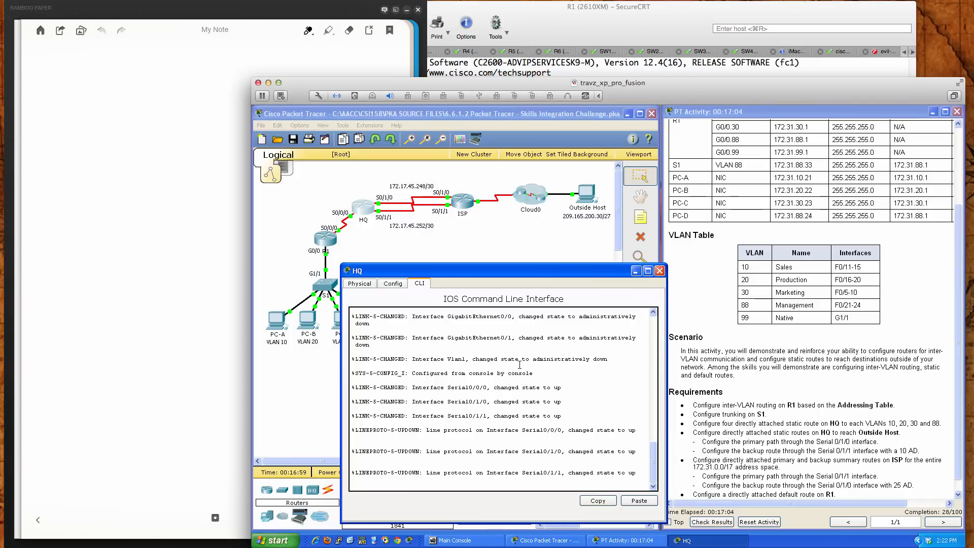
pyautogui.press('Return')
pyautogui.press('Return')
pyautogui.press('Return')
pyautogui.press('Return')
pyautogui.press('Return')
pyautogui.press('Return')
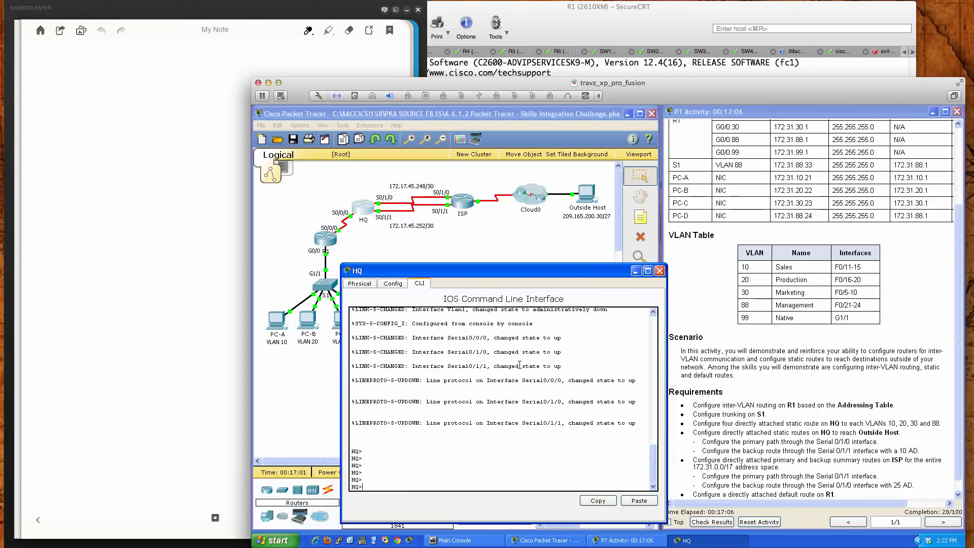
# Enter privileged mode on HQ with en and start global configuration with conf t
pyautogui.write('en')
pyautogui.press('Return')
pyautogui.press('Return')
pyautogui.press('Return')
pyautogui.press('Return')
pyautogui.write('conf t')
pyautogui.press('Return')
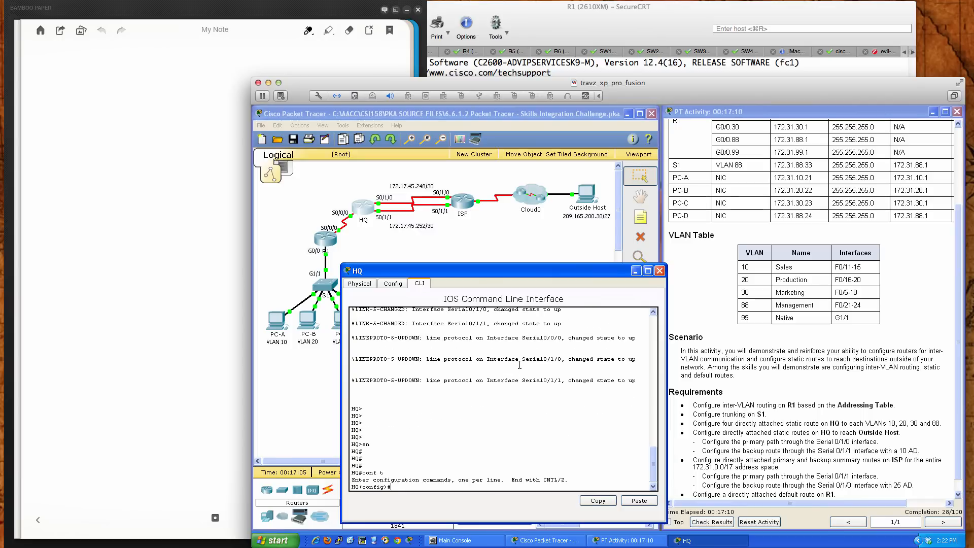
pyautogui.press('Return')
pyautogui.press('Return')
pyautogui.press('Return')
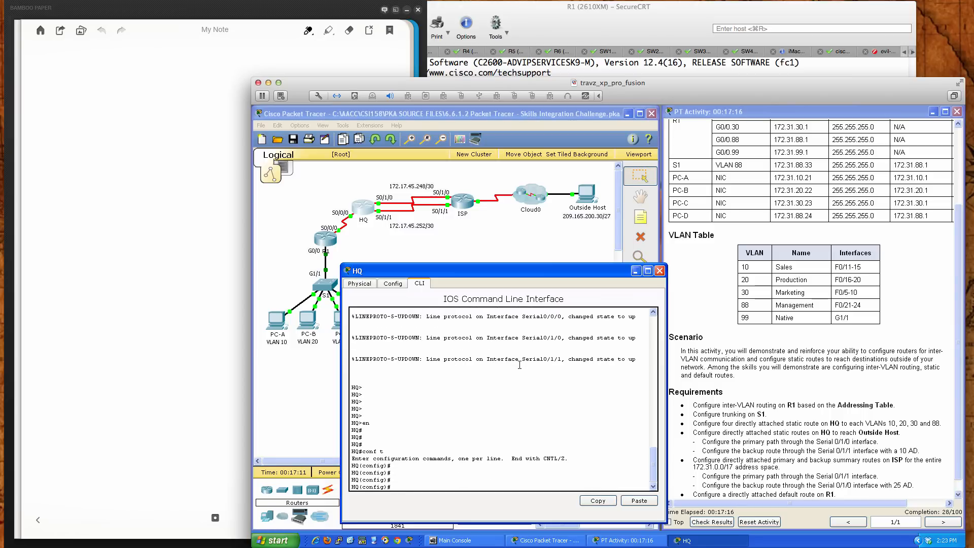
# Add a directly attached static route on HQ to VLAN 10's network 172.31.10.0 255.255.255.0 through s0/0/0
pyautogui.click(690, 359)
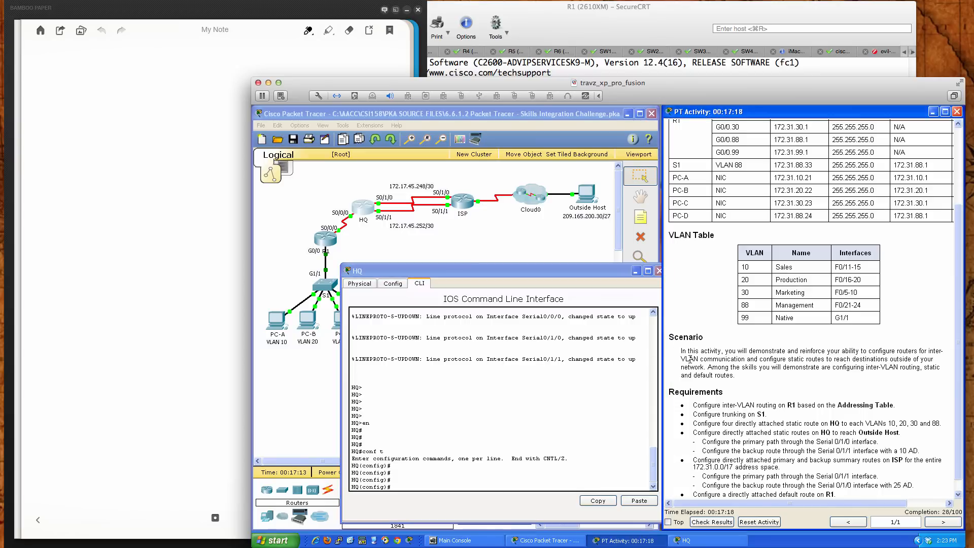
pyautogui.scroll(3, 690, 359)
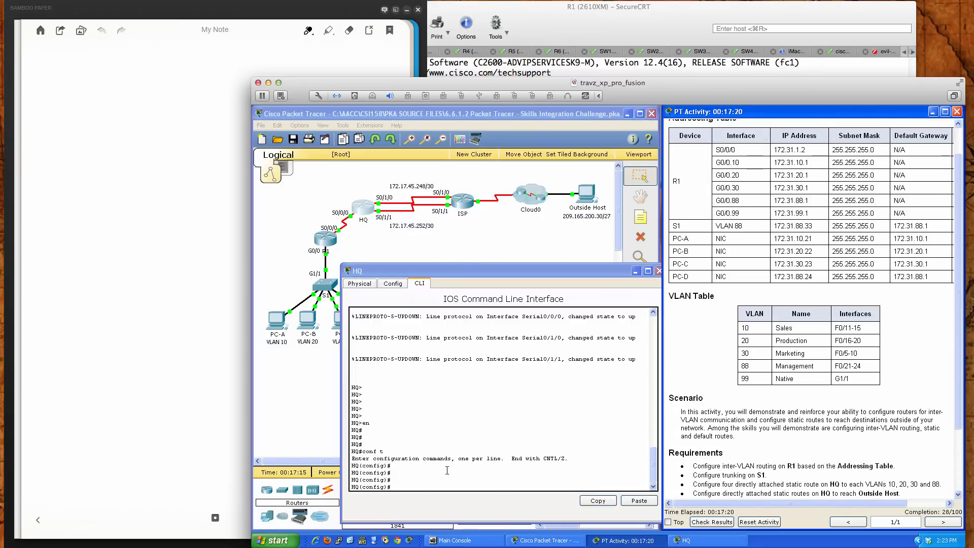
pyautogui.click(421, 486)
pyautogui.write('ip')
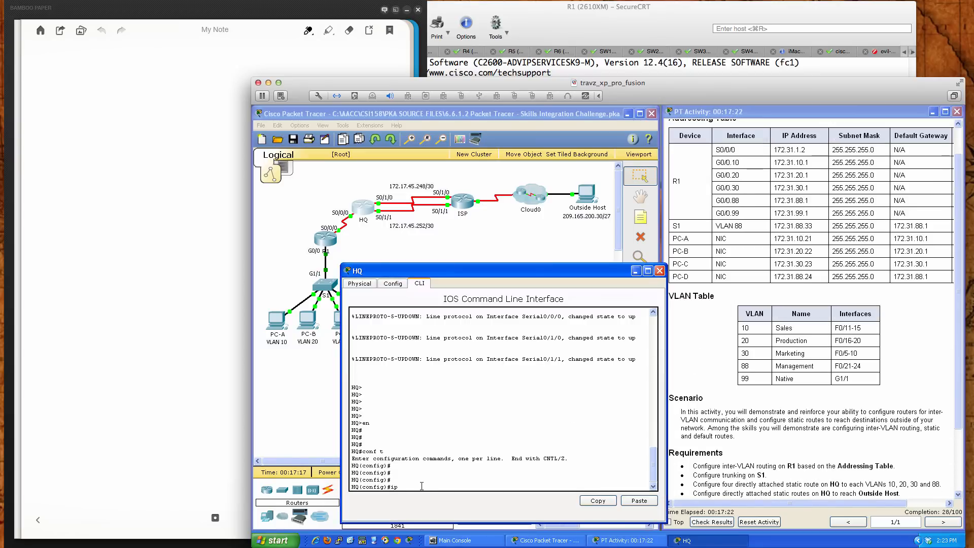
pyautogui.write(' route')
pyautogui.write('172.31.10.0 255.255.255.0 s0/0/0')
pyautogui.press('Return')
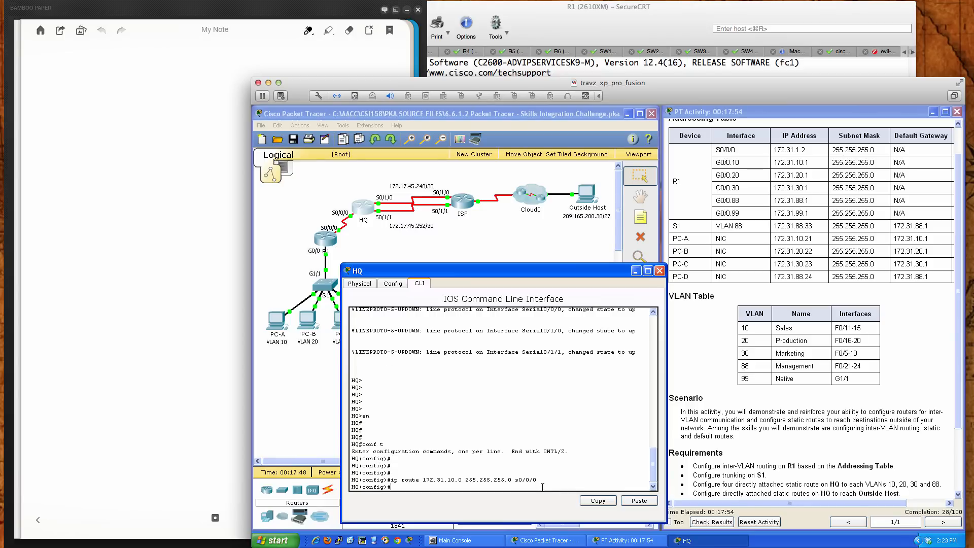
# Add a directly attached static route on HQ to VLAN 20's network 172.31.20.0 255.255.255.0 through s0/0/0
pyautogui.press('Up')
pyautogui.press('BackSpace')
pyautogui.write('2.31.20.0 255.255.255.0 s0/0/0')
pyautogui.press('Return')
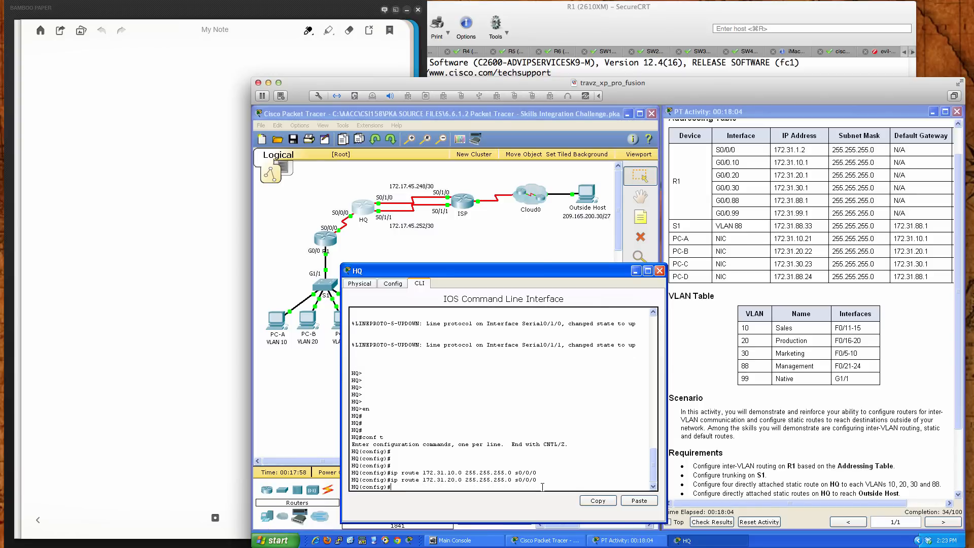
# Add a directly attached static route on HQ to VLAN 30's network 172.31.30.0 255.255.255.0 through s0/0/0
pyautogui.press('Up')
pyautogui.press('Left')
pyautogui.press('Left')
pyautogui.press('Left')
pyautogui.press('Left')
pyautogui.press('Left')
pyautogui.press('Left')
pyautogui.press('Left')
pyautogui.press('Left')
pyautogui.press('Left')
pyautogui.press('Left')
pyautogui.press('BackSpace')
pyautogui.press('BackSpace')
pyautogui.write('30')
pyautogui.press('Return')
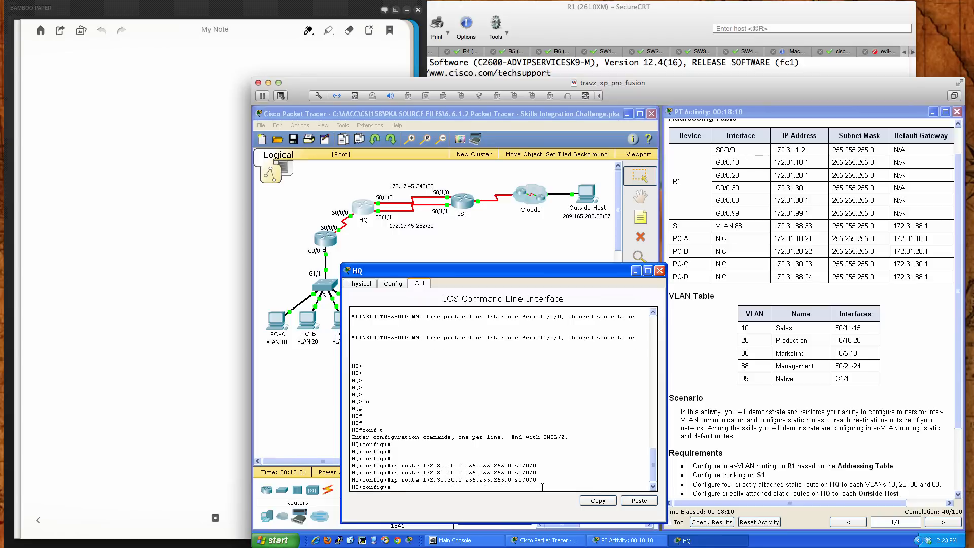
# Add a directly attached static route on HQ to VLAN 88's network 172.31.88.0 255.255.255.0 through s0/0/0
pyautogui.press('Up')
pyautogui.press('Left')
pyautogui.press('Left')
pyautogui.press('Left')
pyautogui.press('Left')
pyautogui.press('Left')
pyautogui.press('Left')
pyautogui.press('Left')
pyautogui.press('Left')
pyautogui.press('Left')
pyautogui.press('Left')
pyautogui.press('Left')
pyautogui.press('Left')
pyautogui.press('Left')
pyautogui.press('Left')
pyautogui.press('Left')
pyautogui.press('Left')
pyautogui.press('Left')
pyautogui.press('Left')
pyautogui.press('Left')
pyautogui.press('Left')
pyautogui.press('BackSpace')
pyautogui.press('BackSpace')
pyautogui.write('88')
pyautogui.press('Return')
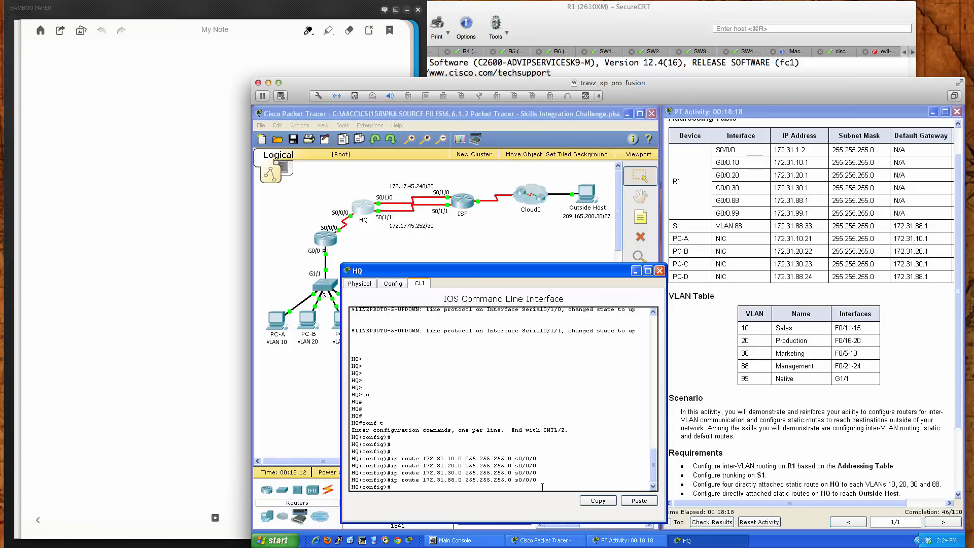
# Add a directly attached static route on HQ to VLAN 99's network 172.31.99.0 255.255.255.0 through s0/0/0
pyautogui.press('Up')
pyautogui.press('Left')
pyautogui.press('Left')
pyautogui.press('Left')
pyautogui.press('Left')
pyautogui.press('Left')
pyautogui.press('Left')
pyautogui.press('Left')
pyautogui.press('Left')
pyautogui.press('Left')
pyautogui.press('Left')
pyautogui.press('Left')
pyautogui.press('Left')
pyautogui.press('Left')
pyautogui.press('Left')
pyautogui.press('Left')
pyautogui.press('Left')
pyautogui.press('Left')
pyautogui.press('Left')
pyautogui.press('Left')
pyautogui.press('Left')
pyautogui.press('BackSpace')
pyautogui.press('BackSpace')
pyautogui.write('99')
pyautogui.press('Return')
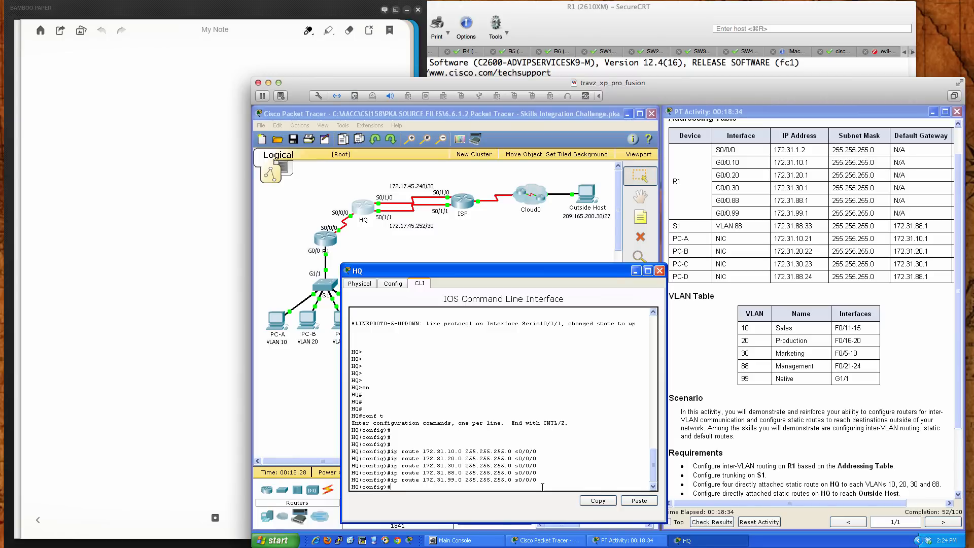
# Remove HQ's static route to 172.31.99.0 255.255.255.0 through s0/0/0 with the no form of the command
pyautogui.press('Up')
pyautogui.press('BackSpace')
pyautogui.write('no')
pyautogui.press('Return')
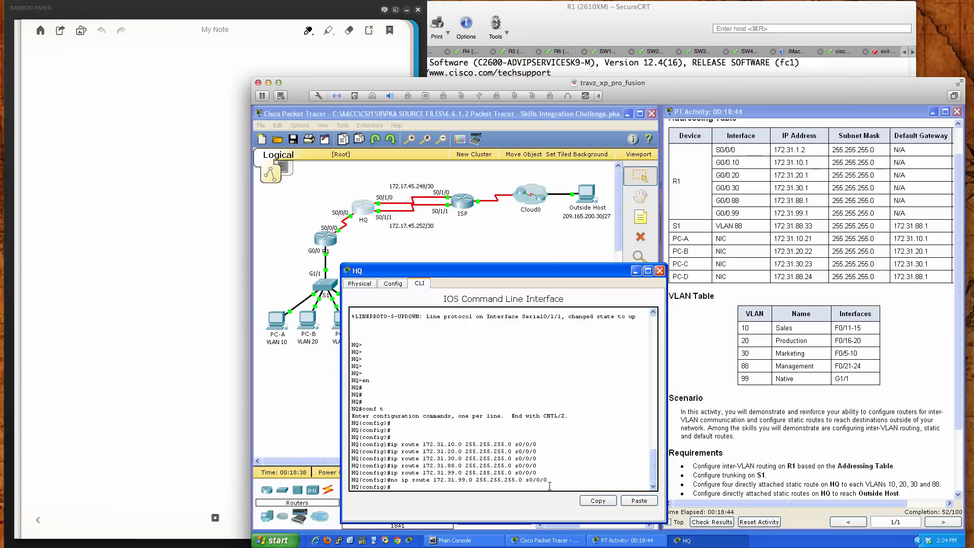
# Try to add a static route on HQ to Outside Host using 209.165.200.30 255.255.255.224 through s0/1/0
pyautogui.scroll(-1, 708, 467)
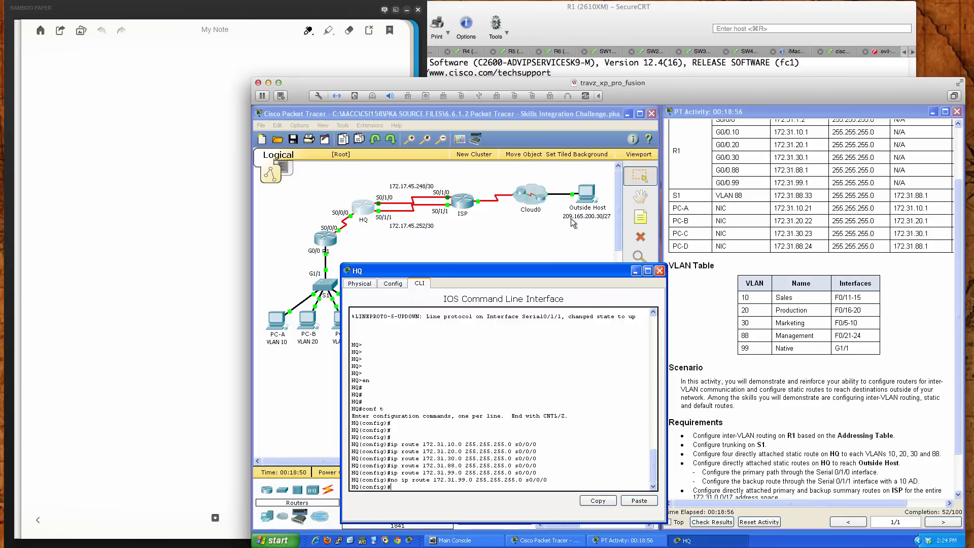
pyautogui.click(582, 471)
pyautogui.write('ip route 209.165.200.30 255.255.255.')
pyautogui.write('224 s0/')
pyautogui.write('1/0')
pyautogui.press('Return')
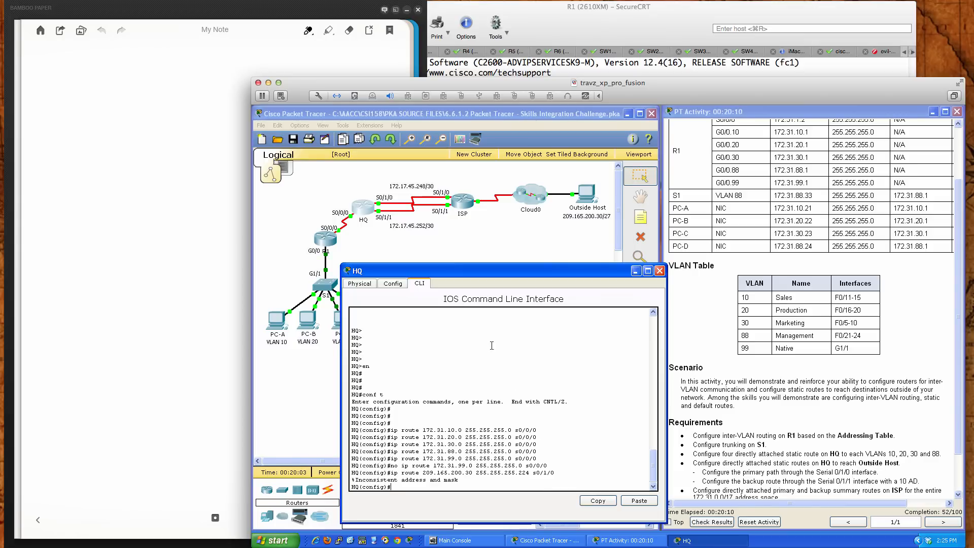
# Check Outside Host's IP address and subnet mask in its IP configuration, close it and return to HQ's command line
pyautogui.click(587, 195)
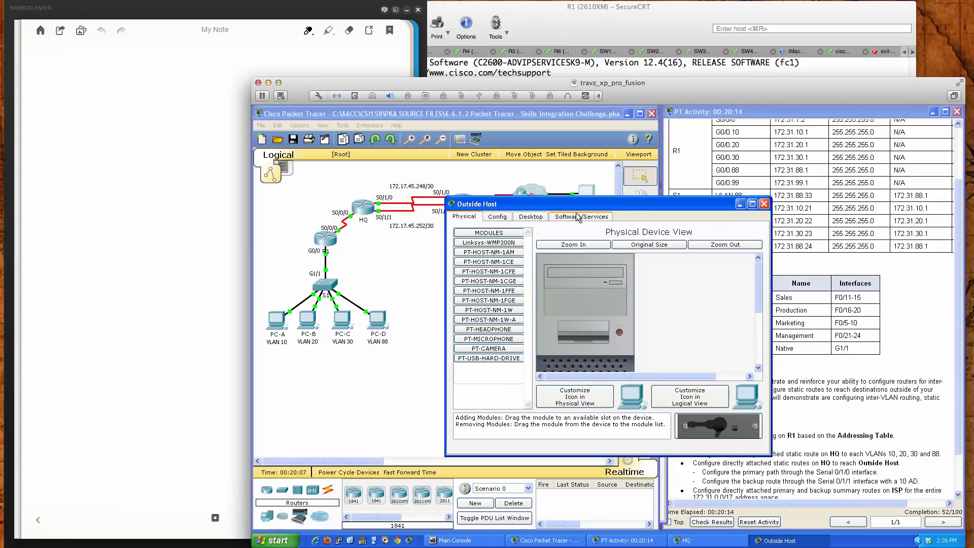
pyautogui.click(536, 218)
pyautogui.click(503, 243)
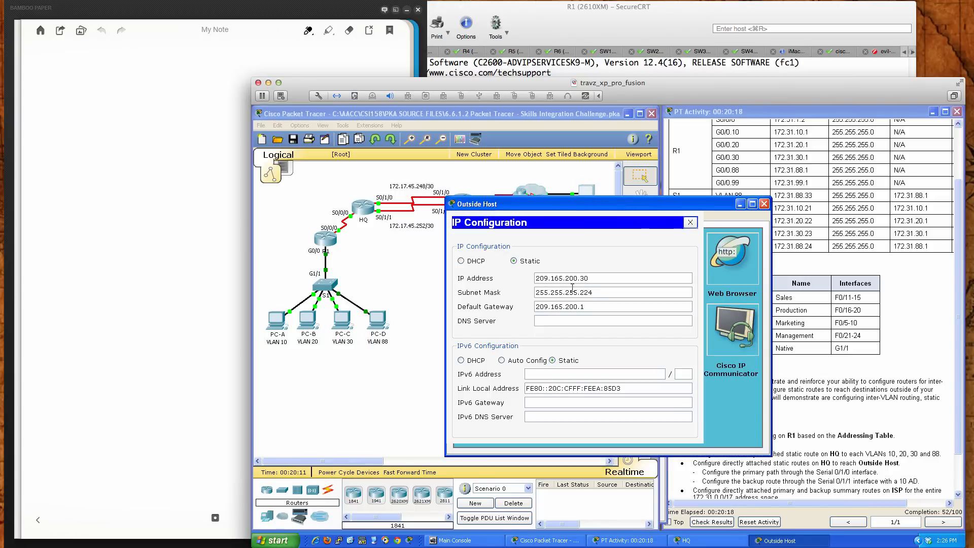
pyautogui.click(690, 222)
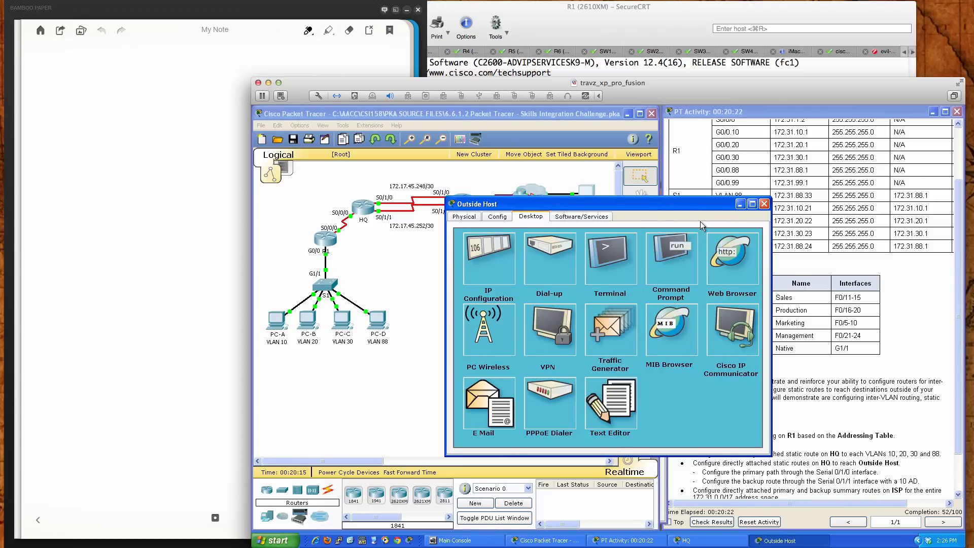
pyautogui.click(764, 204)
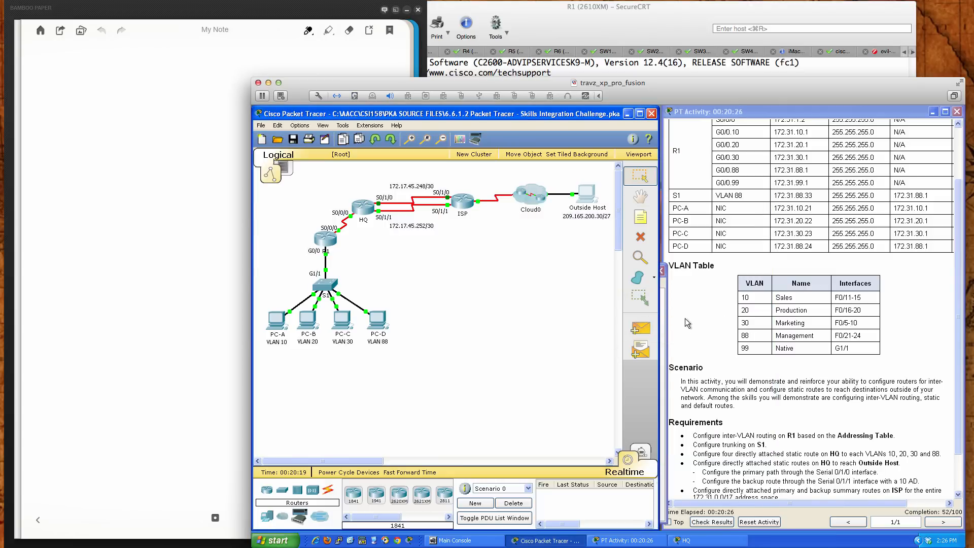
pyautogui.click(665, 319)
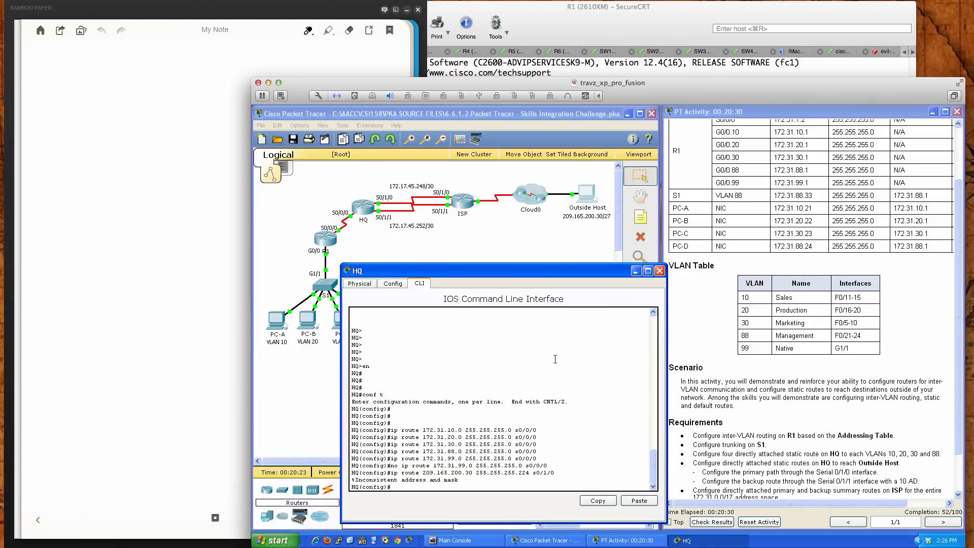
# Switch to Bamboo Paper and handwrite 1110 0000 under the underlined heading "4th Octet", with /27 below it
pyautogui.click(207, 334)
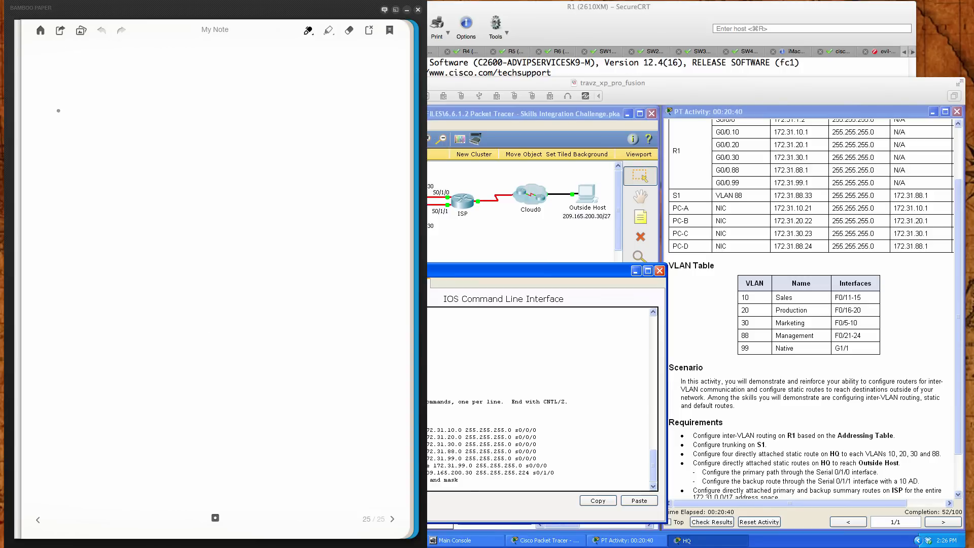
pyautogui.moveTo(67, 99)
pyautogui.mouseDown()
pyautogui.moveTo(71, 126)
pyautogui.moveTo(111, 131)
pyautogui.moveTo(131, 128)
pyautogui.moveTo(140, 103)
pyautogui.moveTo(184, 105)
pyautogui.moveTo(227, 128)
pyautogui.moveTo(219, 104)
pyautogui.moveTo(243, 106)
pyautogui.moveTo(287, 128)
pyautogui.moveTo(295, 102)
pyautogui.mouseUp()
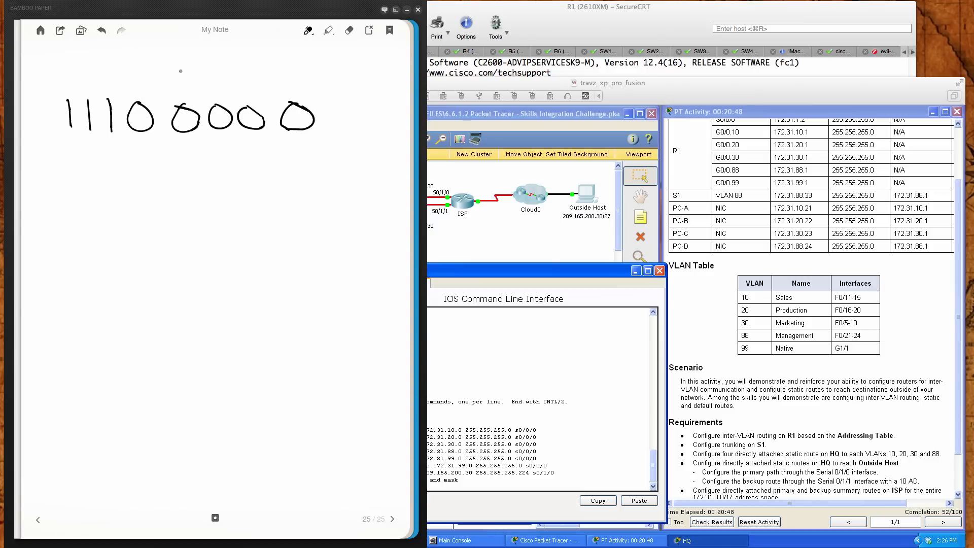
pyautogui.moveTo(177, 60)
pyautogui.mouseDown()
pyautogui.moveTo(188, 71)
pyautogui.moveTo(183, 93)
pyautogui.moveTo(198, 75)
pyautogui.mouseUp()
pyautogui.moveTo(190, 64)
pyautogui.mouseDown()
pyautogui.moveTo(202, 60)
pyautogui.moveTo(210, 77)
pyautogui.moveTo(227, 66)
pyautogui.mouseUp()
pyautogui.moveTo(254, 76)
pyautogui.mouseDown()
pyautogui.moveTo(250, 84)
pyautogui.moveTo(259, 84)
pyautogui.mouseUp()
pyautogui.moveTo(250, 80); pyautogui.dragTo(280, 82)
pyautogui.moveTo(288, 59)
pyautogui.mouseDown()
pyautogui.moveTo(284, 84)
pyautogui.moveTo(300, 73)
pyautogui.mouseUp()
pyautogui.moveTo(165, 93); pyautogui.dragTo(316, 95)
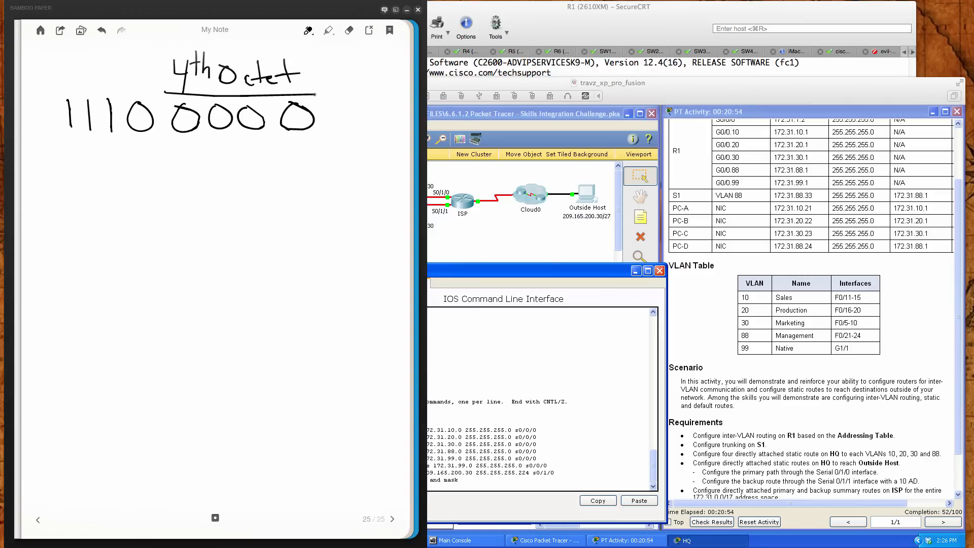
pyautogui.moveTo(203, 157)
pyautogui.mouseDown()
pyautogui.moveTo(174, 183)
pyautogui.moveTo(237, 185)
pyautogui.mouseUp()
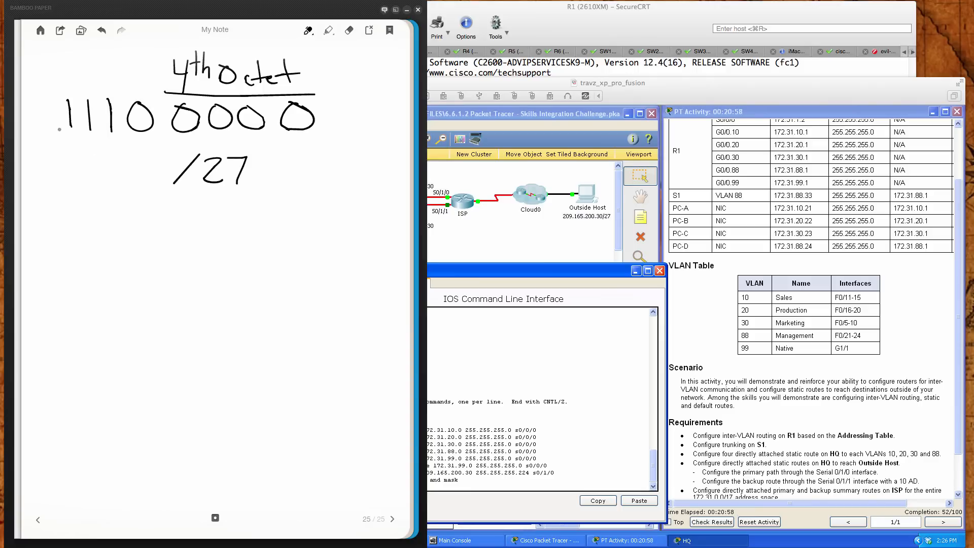
# Bracket the three 1 bits, label them 128, 64 and 32, write .224 beneath, and underline the five zero bits
pyautogui.moveTo(59, 129)
pyautogui.mouseDown()
pyautogui.moveTo(92, 158)
pyautogui.moveTo(116, 142)
pyautogui.moveTo(117, 128)
pyautogui.mouseUp()
pyautogui.moveTo(58, 76); pyautogui.dragTo(57, 91)
pyautogui.moveTo(66, 74)
pyautogui.mouseDown()
pyautogui.moveTo(92, 91)
pyautogui.moveTo(134, 92)
pyautogui.mouseUp()
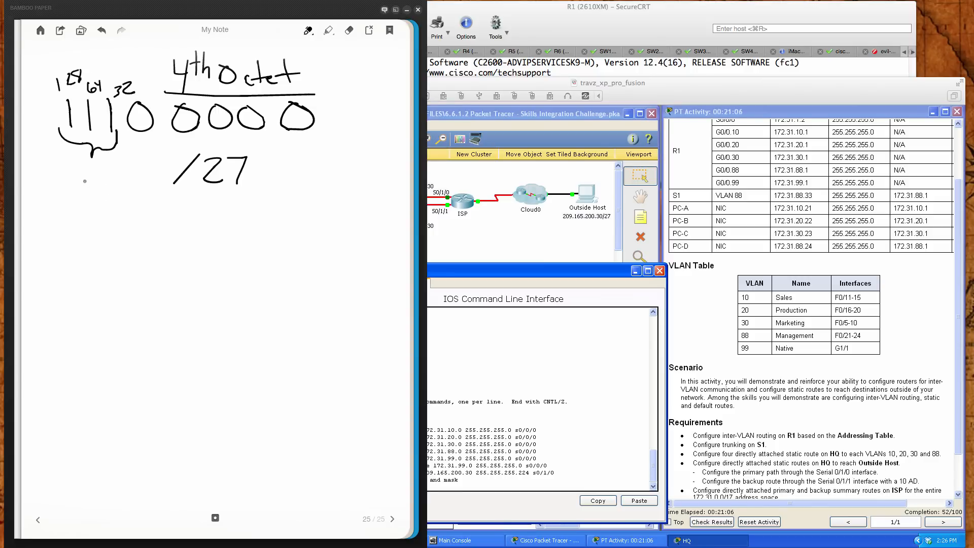
pyautogui.moveTo(66, 171)
pyautogui.mouseDown()
pyautogui.moveTo(84, 184)
pyautogui.moveTo(116, 175)
pyautogui.mouseUp()
pyautogui.moveTo(115, 160); pyautogui.dragTo(115, 186)
pyautogui.moveTo(135, 139); pyautogui.dragTo(314, 137)
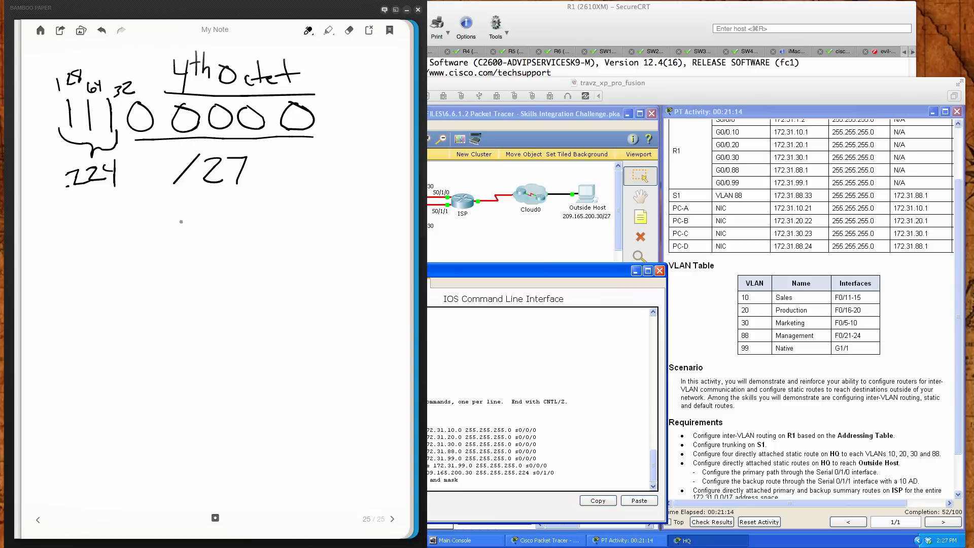
# Handwrite the block-size calculation 2^5 = 32 below the mask and double-underline the 32
pyautogui.moveTo(53, 234)
pyautogui.mouseDown()
pyautogui.moveTo(49, 258)
pyautogui.moveTo(69, 253)
pyautogui.moveTo(74, 236)
pyautogui.mouseUp()
pyautogui.moveTo(77, 223); pyautogui.dragTo(110, 235)
pyautogui.moveTo(90, 243); pyautogui.dragTo(110, 242)
pyautogui.moveTo(118, 227)
pyautogui.mouseDown()
pyautogui.moveTo(127, 235)
pyautogui.moveTo(118, 246)
pyautogui.moveTo(165, 245)
pyautogui.moveTo(160, 258)
pyautogui.mouseUp()
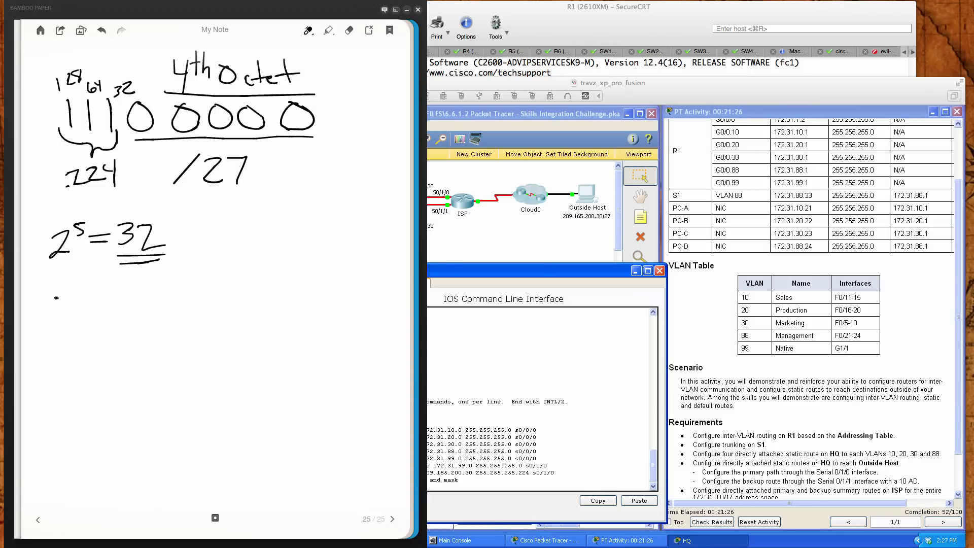
# Write the subnet ranges .0 – .31 and .32 – .63 under the calculation and draw a box around the first range
pyautogui.moveTo(80, 285)
pyautogui.mouseDown()
pyautogui.moveTo(82, 298)
pyautogui.moveTo(81, 285)
pyautogui.moveTo(164, 283)
pyautogui.moveTo(155, 296)
pyautogui.mouseUp()
pyautogui.click(138, 294)
pyautogui.moveTo(178, 280); pyautogui.dragTo(178, 305)
pyautogui.click(59, 344)
pyautogui.moveTo(68, 329)
pyautogui.mouseDown()
pyautogui.moveTo(72, 343)
pyautogui.moveTo(192, 331)
pyautogui.moveTo(183, 339)
pyautogui.mouseUp()
pyautogui.click(150, 338)
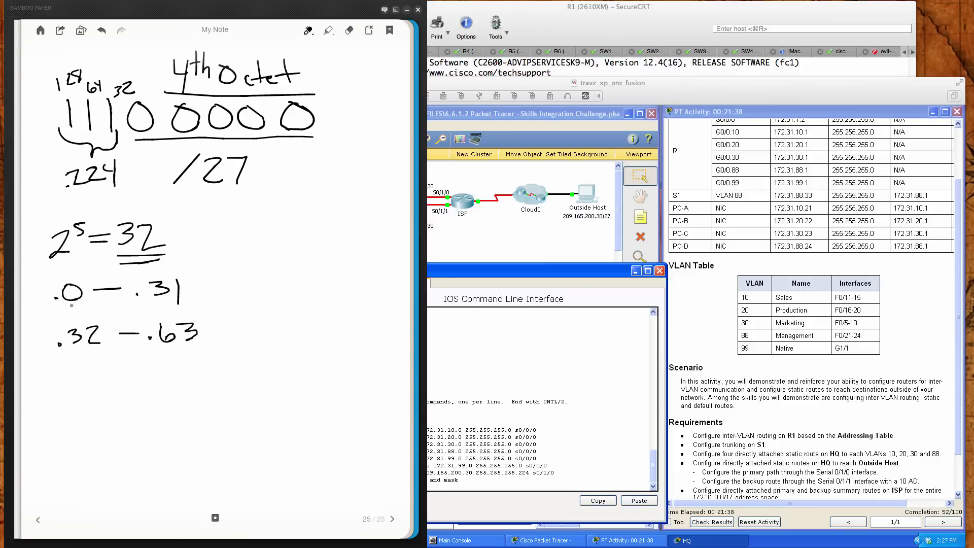
pyautogui.moveTo(45, 317)
pyautogui.mouseDown()
pyautogui.moveTo(163, 317)
pyautogui.moveTo(203, 298)
pyautogui.moveTo(175, 265)
pyautogui.moveTo(82, 273)
pyautogui.moveTo(41, 283)
pyautogui.moveTo(48, 321)
pyautogui.mouseUp()
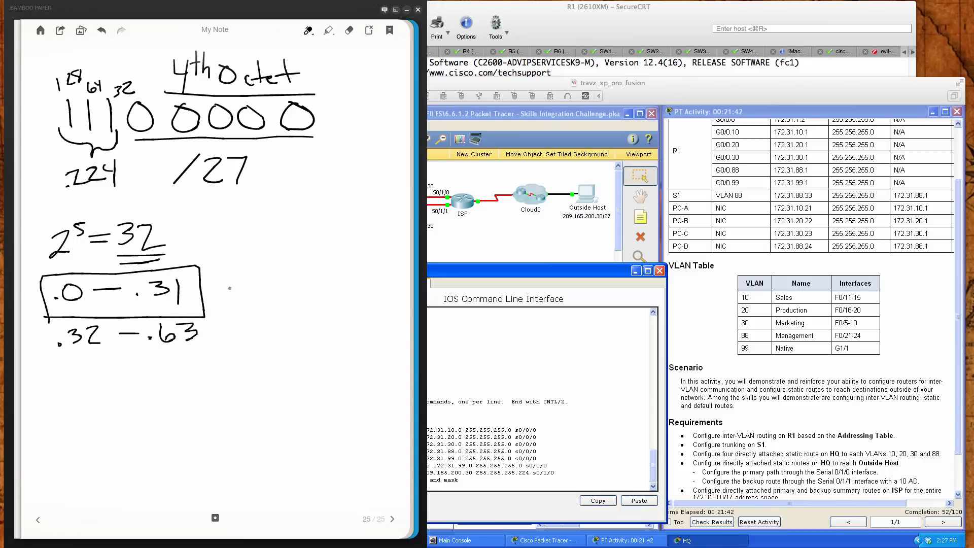
# Link the boxed range to a circled host note "H .30" and underline the .0 network address
pyautogui.moveTo(209, 293)
pyautogui.mouseDown()
pyautogui.moveTo(280, 296)
pyautogui.moveTo(308, 280)
pyautogui.mouseUp()
pyautogui.click(260, 297)
pyautogui.moveTo(270, 242)
pyautogui.mouseDown()
pyautogui.moveTo(274, 270)
pyautogui.moveTo(290, 266)
pyautogui.mouseUp()
pyautogui.moveTo(274, 260)
pyautogui.mouseDown()
pyautogui.moveTo(284, 257)
pyautogui.moveTo(258, 301)
pyautogui.moveTo(333, 251)
pyautogui.moveTo(260, 233)
pyautogui.mouseUp()
pyautogui.moveTo(108, 306); pyautogui.dragTo(127, 305)
pyautogui.moveTo(59, 308)
pyautogui.mouseDown()
pyautogui.moveTo(94, 305)
pyautogui.moveTo(79, 308)
pyautogui.mouseUp()
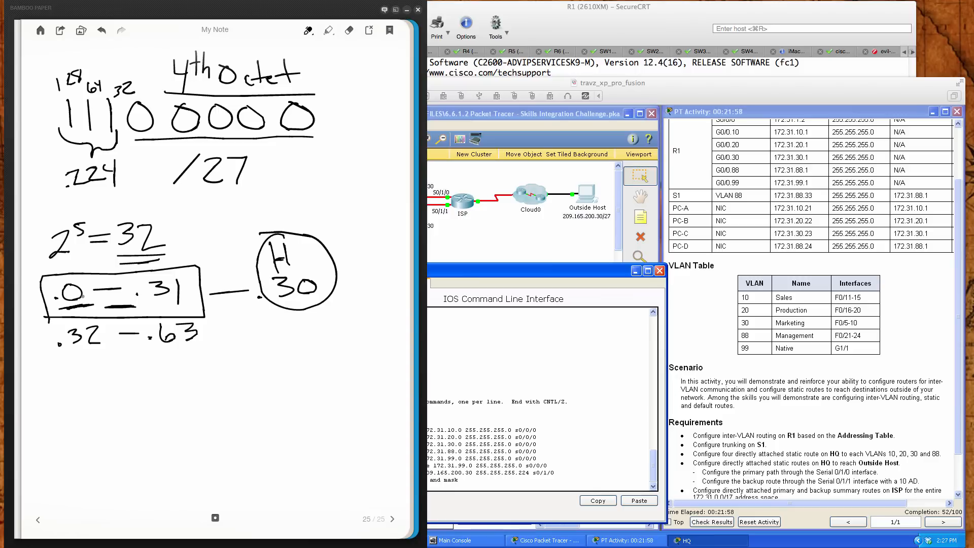
# Return to HQ's command line in Packet Tracer and add the primary route to 209.165.200.0 255.255.255.224 through s0/1/0
pyautogui.click(590, 453)
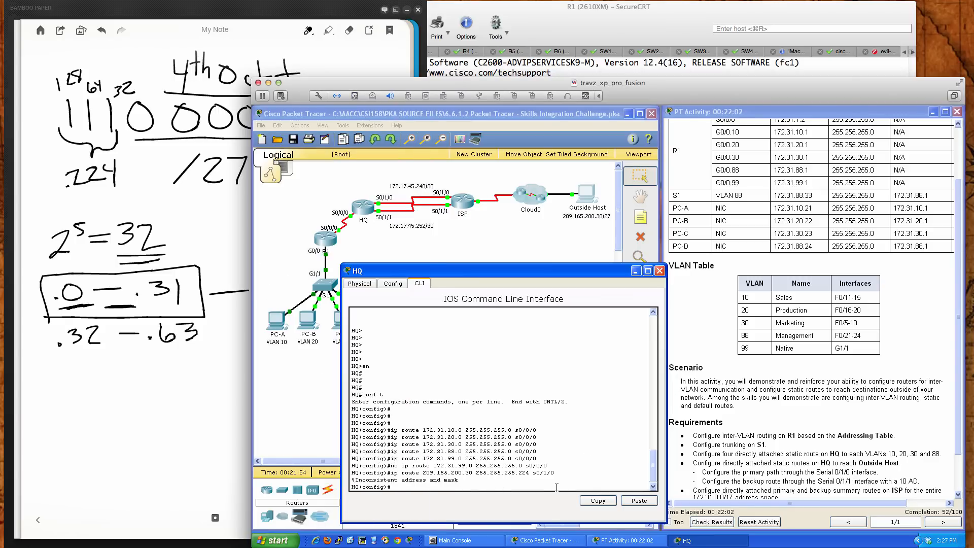
pyautogui.press('Up')
pyautogui.press('Left')
pyautogui.press('Left')
pyautogui.press('BackSpace')
pyautogui.press('Return')
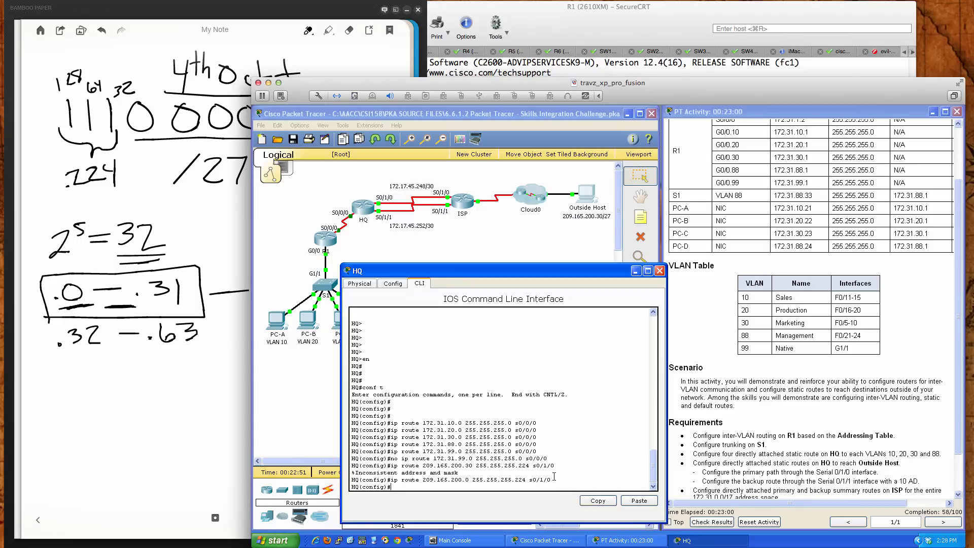
# Add a backup static route on HQ to 209.165.200.0 255.255.255.224 through s0/1/1 with administrative distance 10
pyautogui.write('ip route 209.165.200.0')
pyautogui.write('255.255.255.224 s')
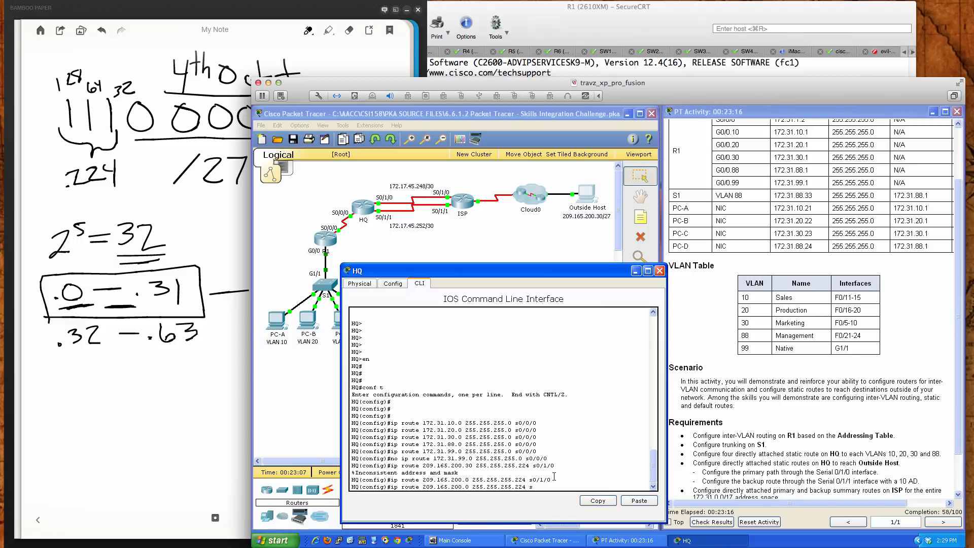
pyautogui.write('0/1/1 ?')
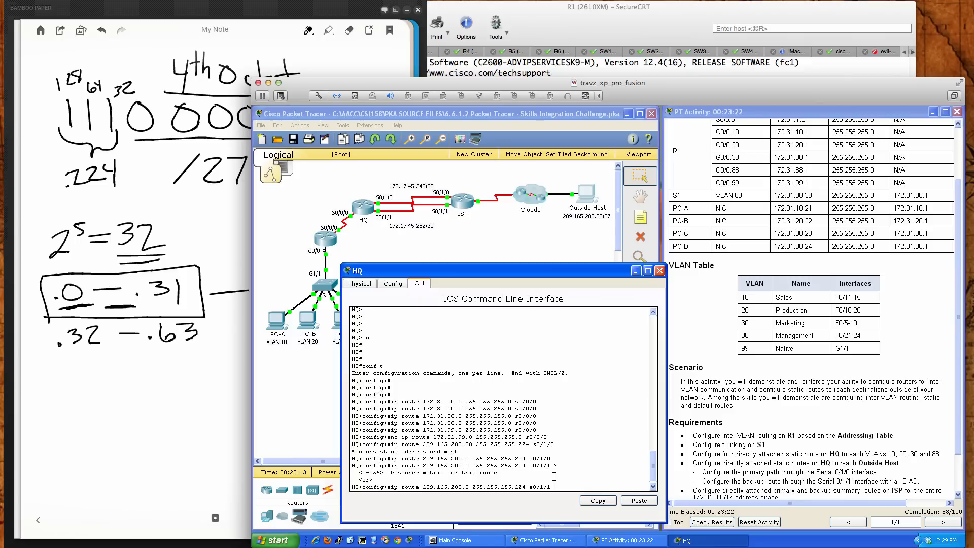
pyautogui.write('10')
pyautogui.press('Return')
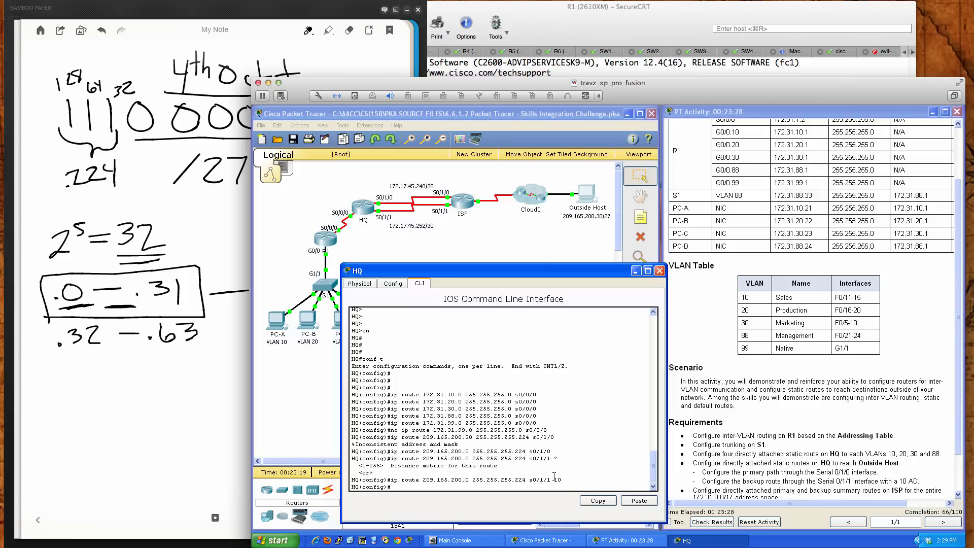
pyautogui.press('Return')
pyautogui.press('Return')
pyautogui.press('Return')
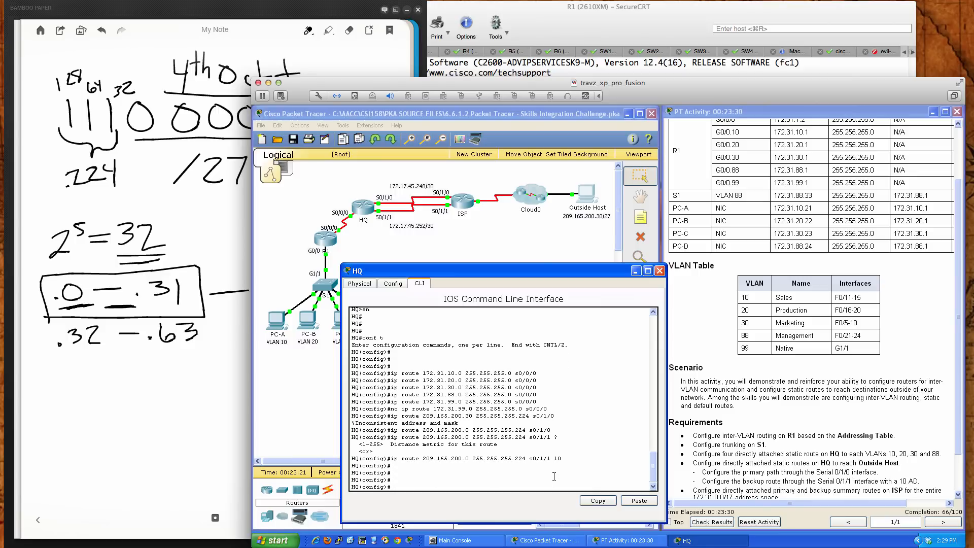
# Display HQ's running configuration from configuration mode and examine the static routes, highlighting the two Outside Host entries
pyautogui.write('so sh run')
pyautogui.press('Return')
pyautogui.write('do sh run')
pyautogui.press('Return')
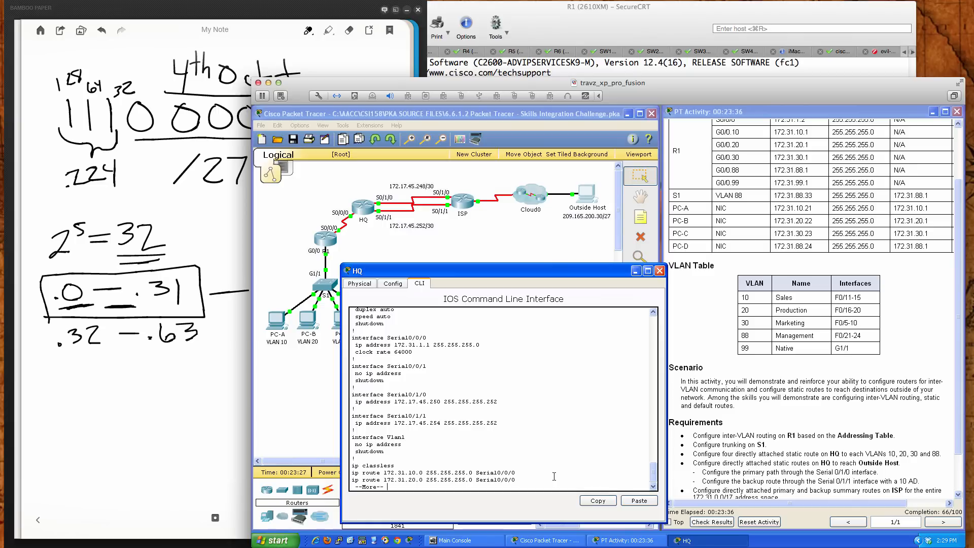
pyautogui.press('Return')
pyautogui.press('Return')
pyautogui.press('Return')
pyautogui.press('Return')
pyautogui.press('Return')
pyautogui.press('Return')
pyautogui.press('Return')
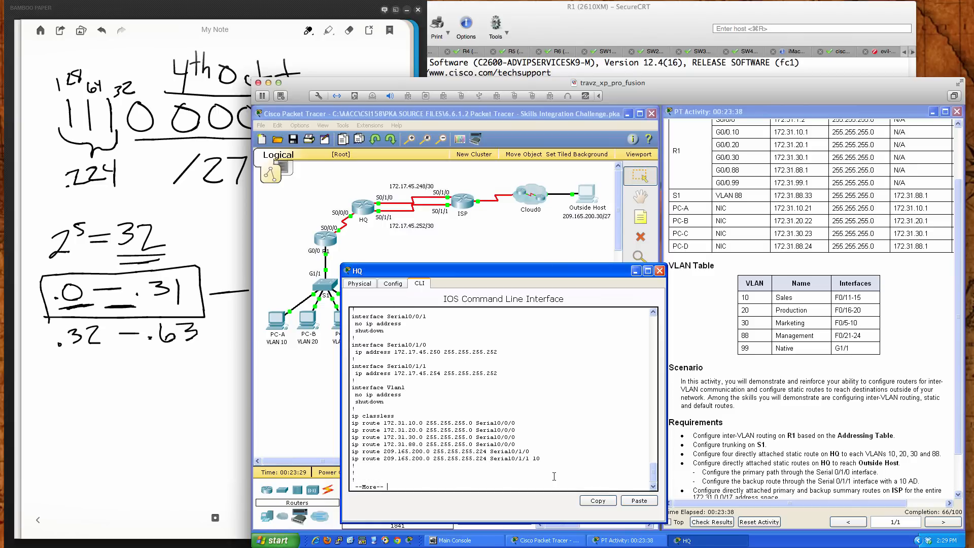
pyautogui.moveTo(540, 457); pyautogui.dragTo(354, 451)
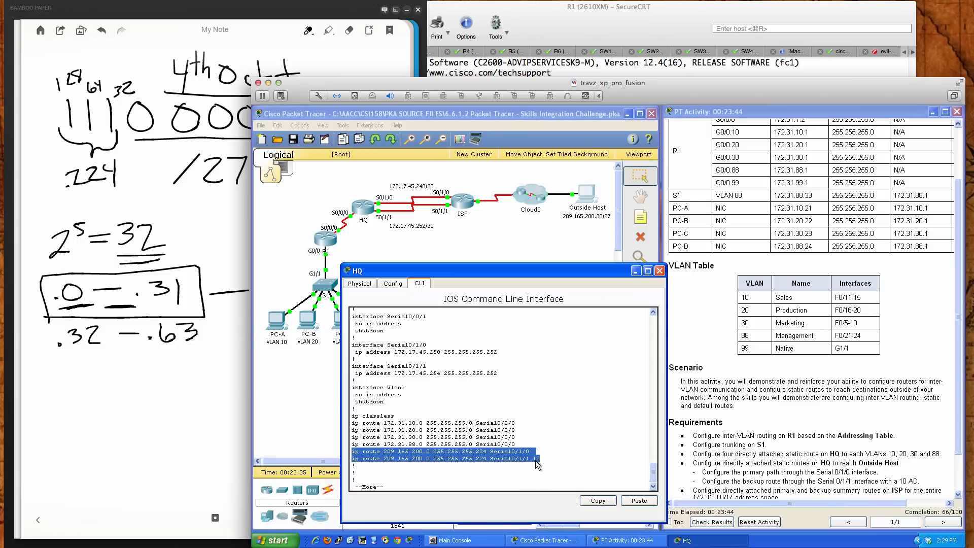
pyautogui.click(563, 457)
pyautogui.press('space')
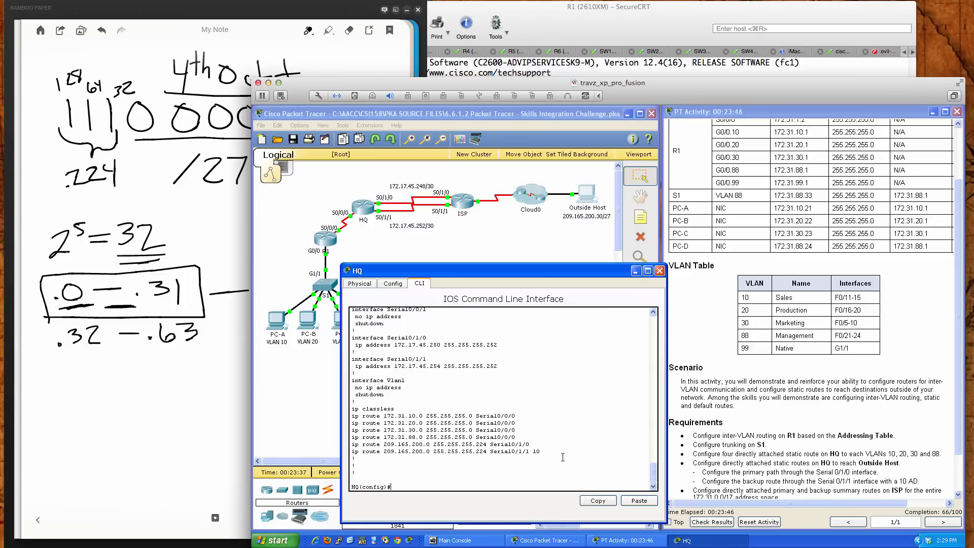
# Display HQ's IP routing table and examine the static entry for the 209.165.200.0 network
pyautogui.write('do sh ip route')
pyautogui.press('Return')
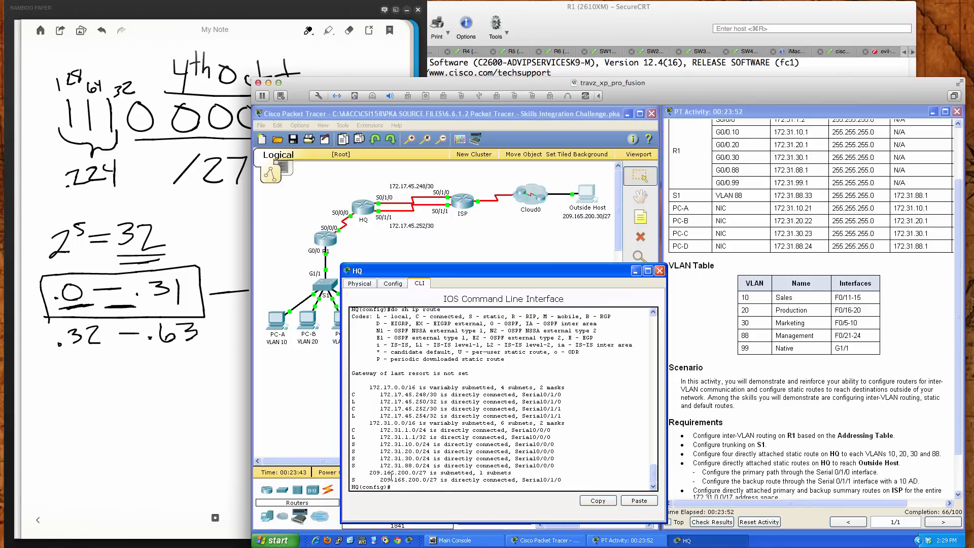
pyautogui.moveTo(368, 472); pyautogui.dragTo(429, 472)
pyautogui.moveTo(351, 480); pyautogui.dragTo(359, 479)
pyautogui.click(567, 480)
# Enter interface serial 0/1/0 on HQ and shut it down
pyautogui.write('int ser')
pyautogui.press('Tab')
pyautogui.write('0')
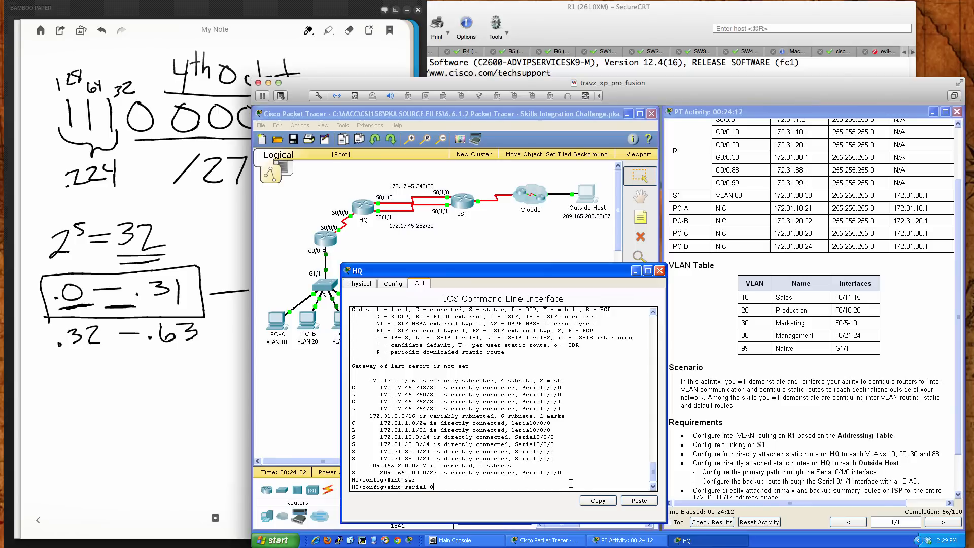
pyautogui.write('/1/0')
pyautogui.press('Return')
pyautogui.write('shut')
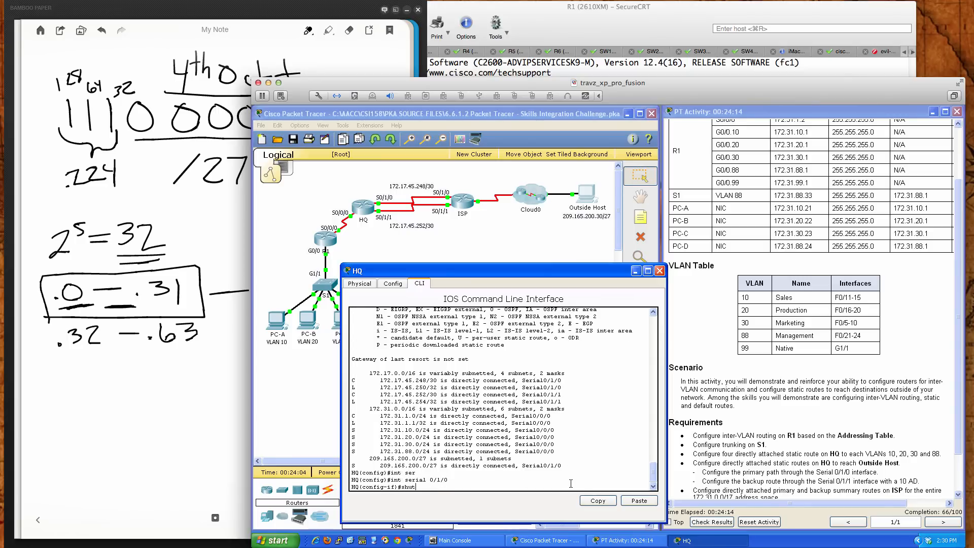
pyautogui.press('Return')
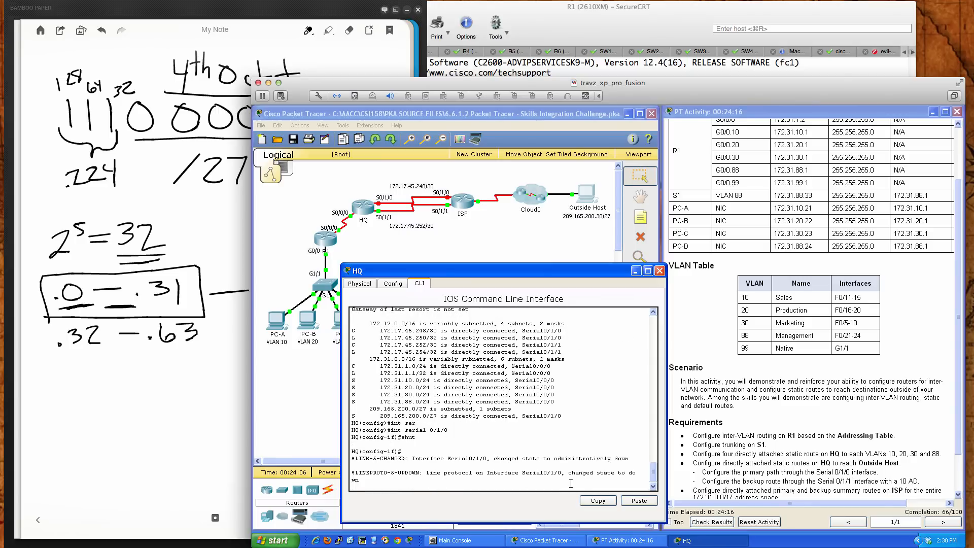
# Display HQ's IP routing table with serial 0/1/0 shut down and examine the exit interface of the static route to 209.165.200.0/27
pyautogui.press('Return')
pyautogui.press('Return')
pyautogui.press('Return')
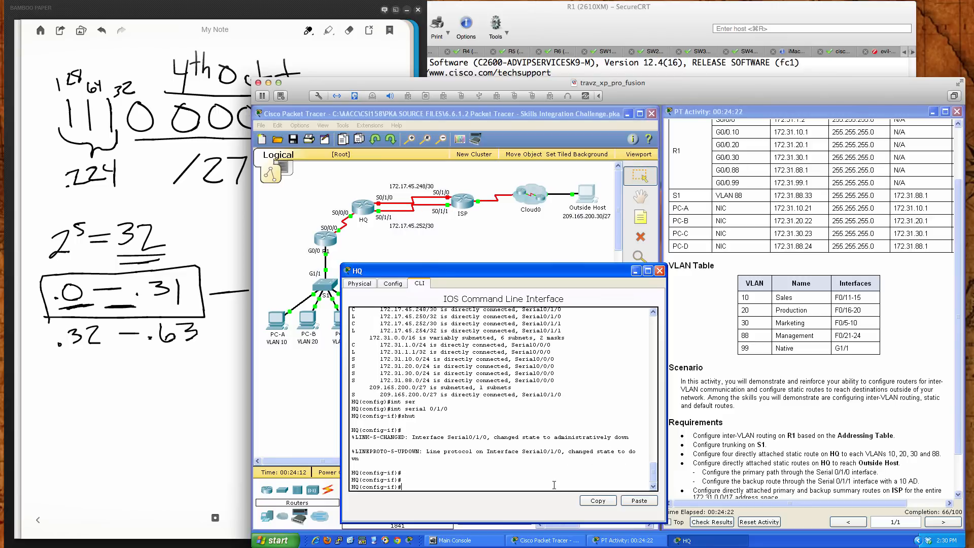
pyautogui.write('do sh ip route')
pyautogui.press('Return')
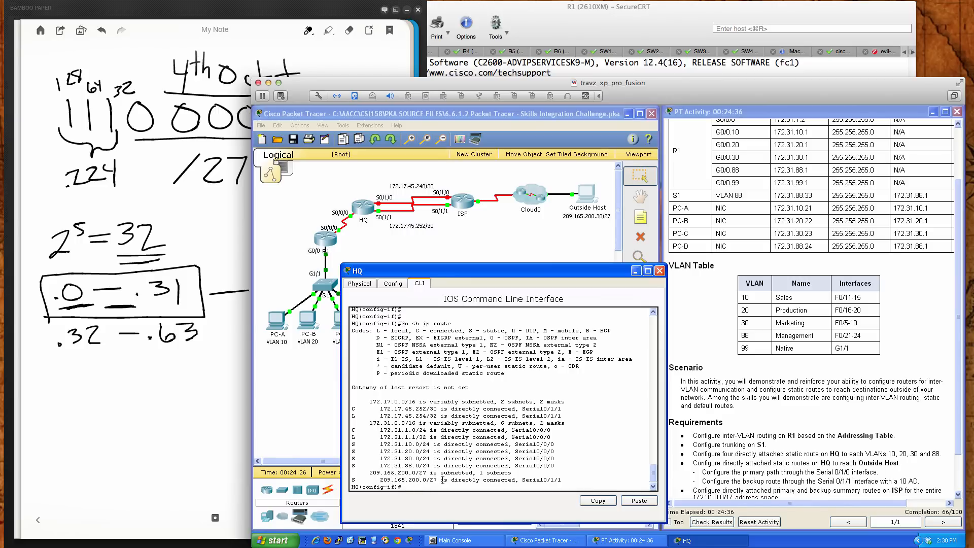
pyautogui.moveTo(562, 480); pyautogui.dragTo(522, 479)
pyautogui.click(577, 485)
# Re-enable interface serial 0/1/0 on HQ with no shut
pyautogui.write('no shut')
pyautogui.press('Return')
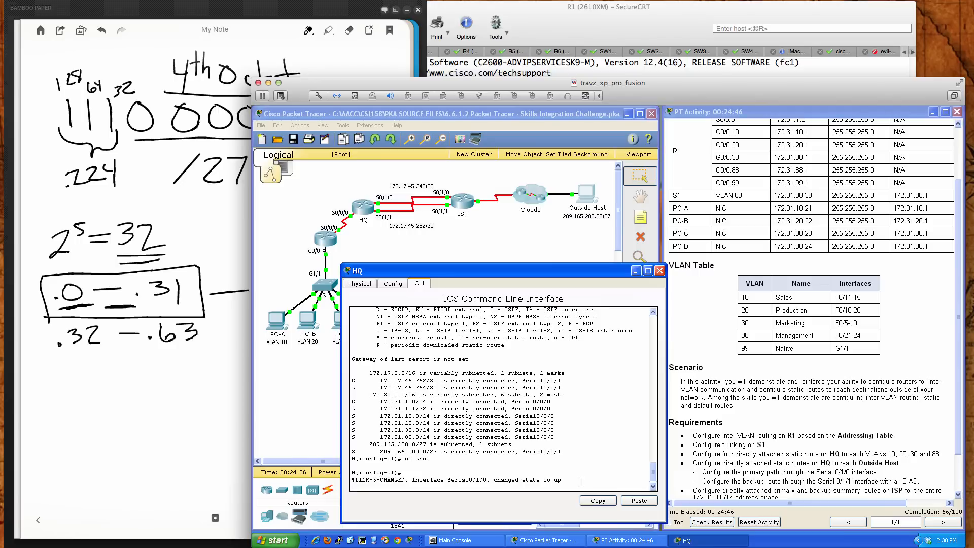
pyautogui.press('Return')
pyautogui.press('Return')
pyautogui.press('Return')
pyautogui.press('Return')
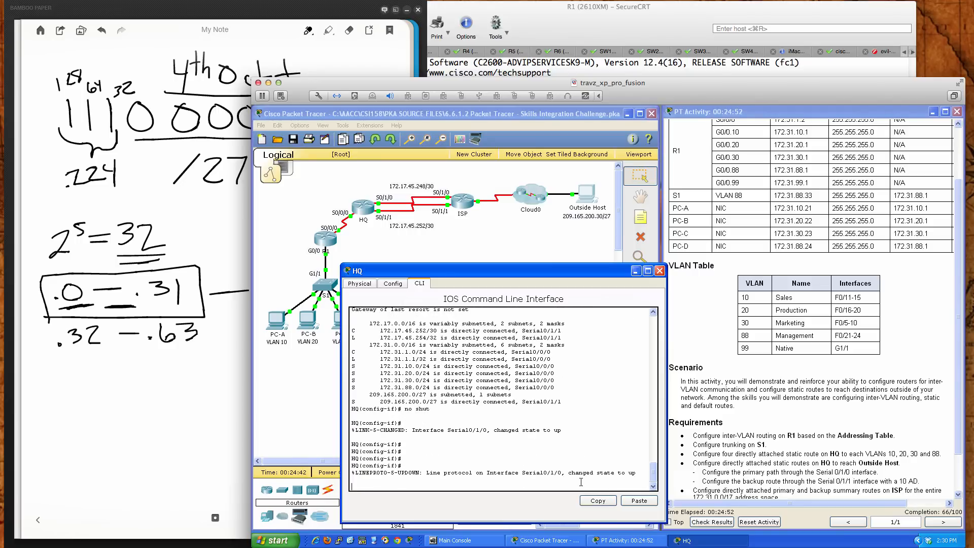
pyautogui.press('Return')
pyautogui.press('Return')
pyautogui.press('Return')
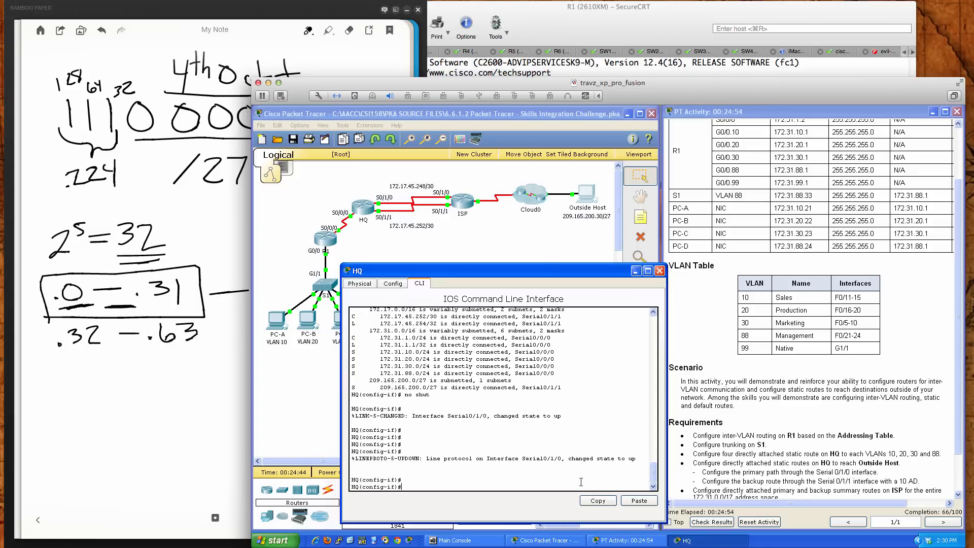
# Display HQ's IP routing table again after restoring serial 0/1/0 and check the exit interface of the 209.165.200.0/27 static route
pyautogui.write('do sh ip route')
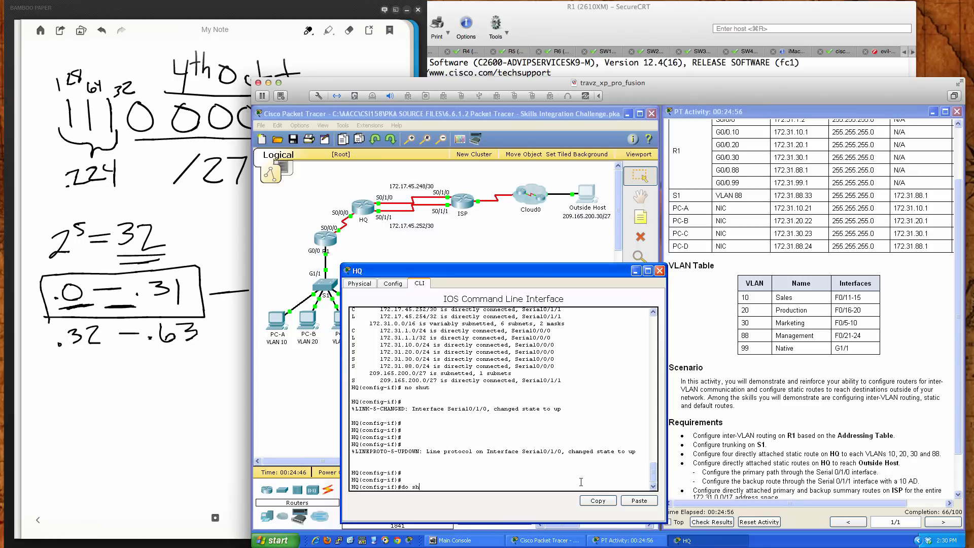
pyautogui.press('Return')
pyautogui.press('space')
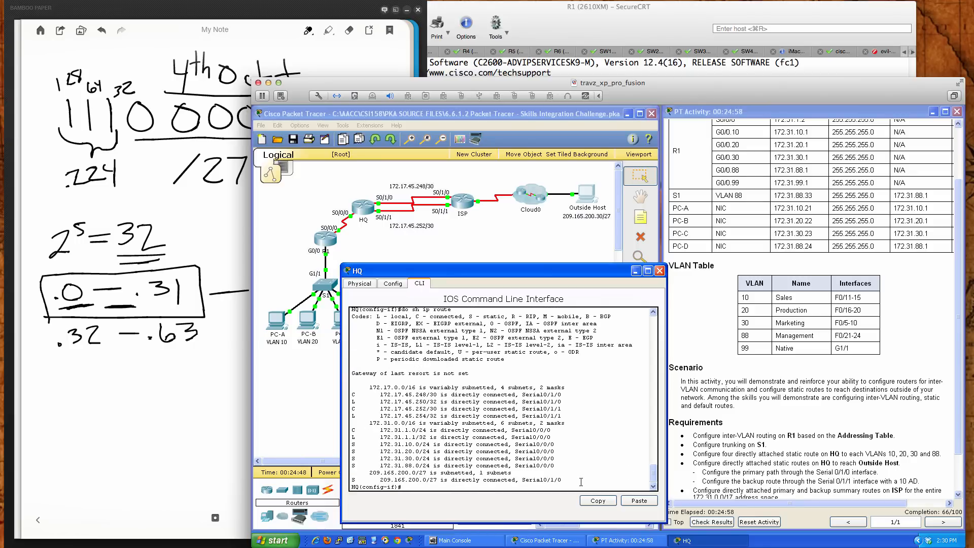
pyautogui.moveTo(562, 480); pyautogui.dragTo(523, 483)
pyautogui.click(570, 476)
# Review the activity's remaining requirements for the ISP summary routes and the default route on R1
pyautogui.click(694, 475)
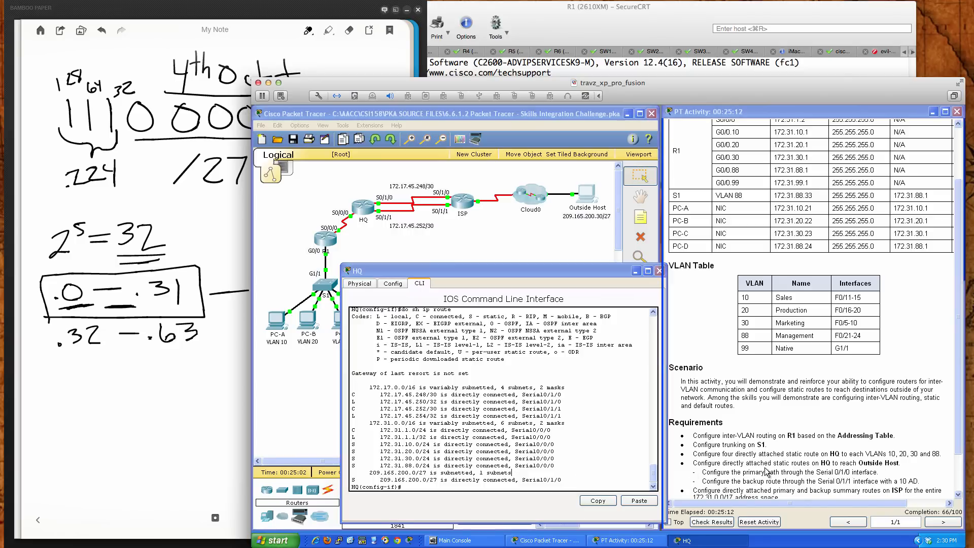
pyautogui.scroll(-2, 762, 471)
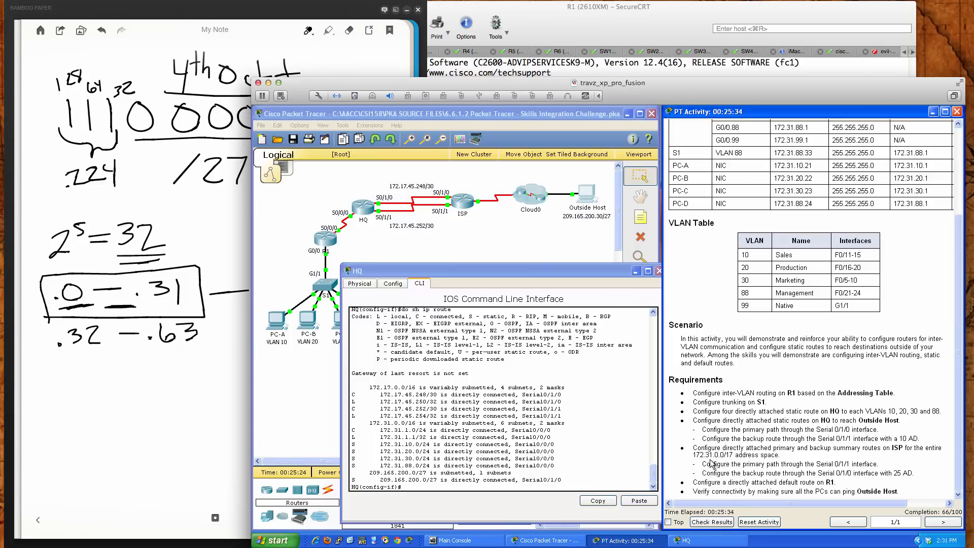
# Exit configuration mode on HQ, save its configuration with wri mem, and close the HQ device window
pyautogui.click(572, 455)
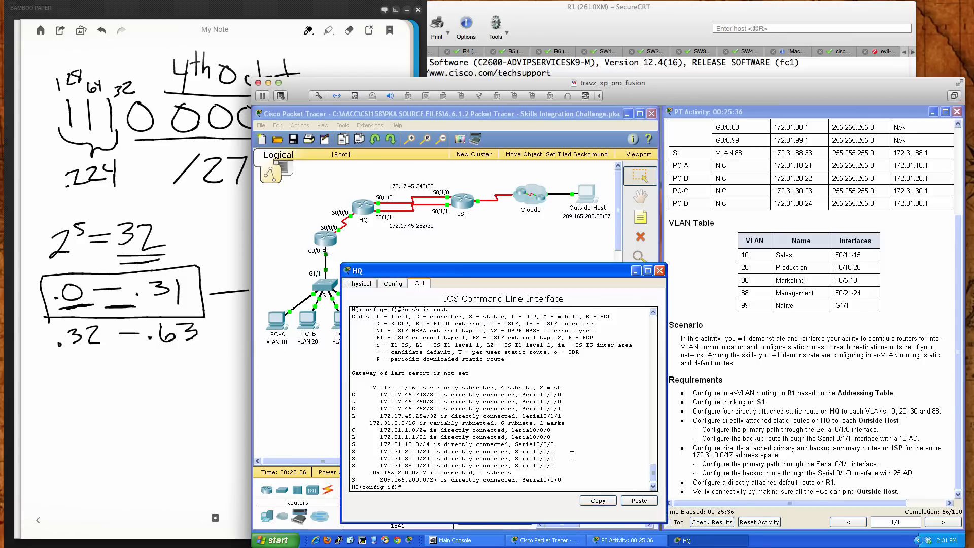
pyautogui.write('end')
pyautogui.press('Return')
pyautogui.press('Return')
pyautogui.press('Return')
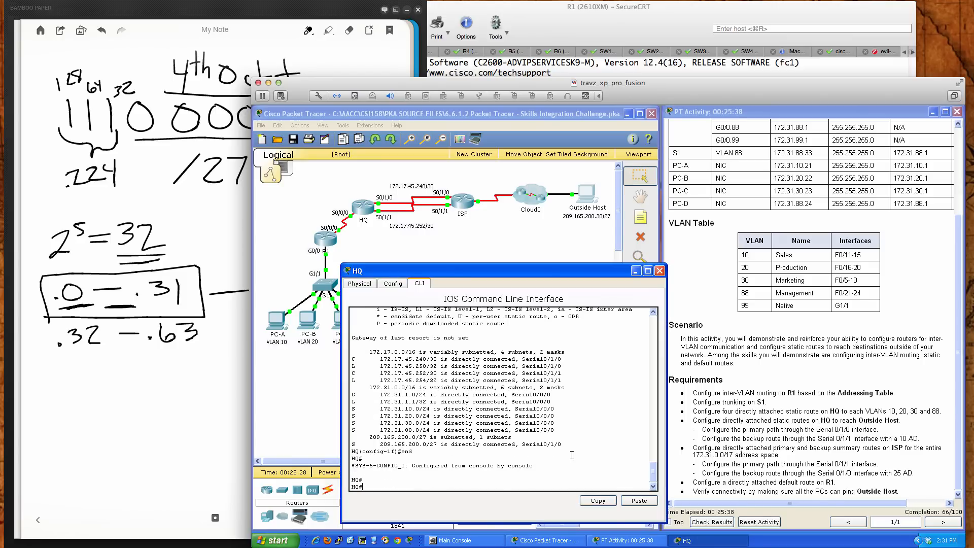
pyautogui.write('wri mem')
pyautogui.press('Return')
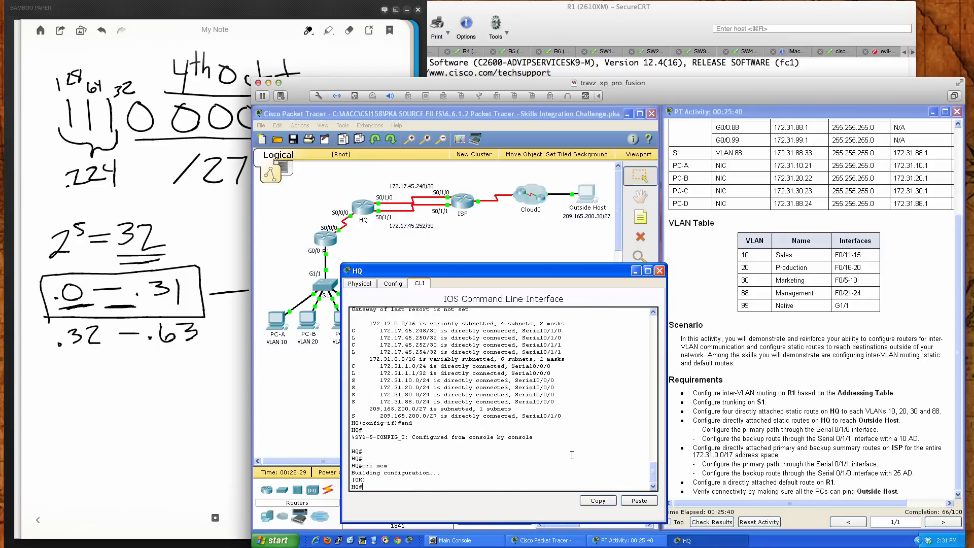
pyautogui.press('Return')
pyautogui.press('Return')
pyautogui.press('Return')
pyautogui.press('Return')
pyautogui.press('Return')
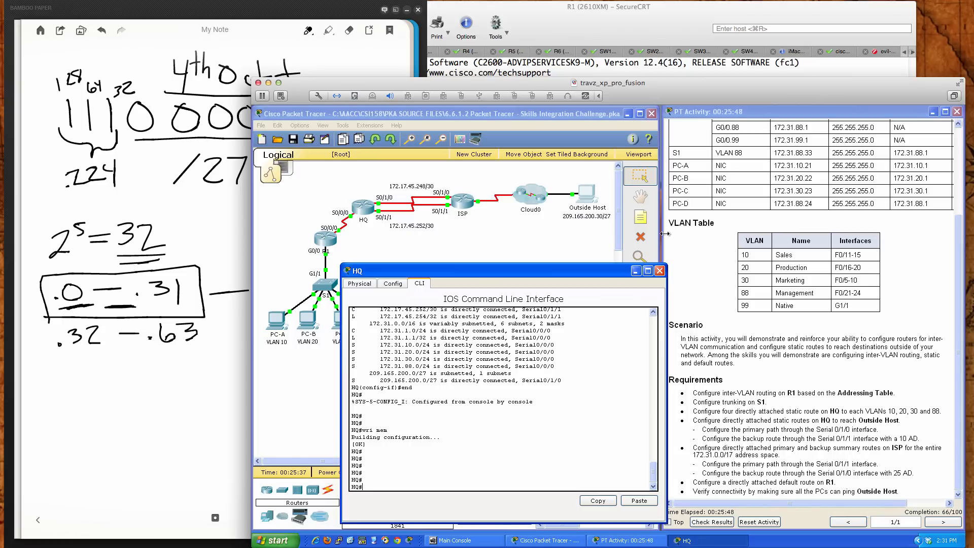
pyautogui.click(659, 270)
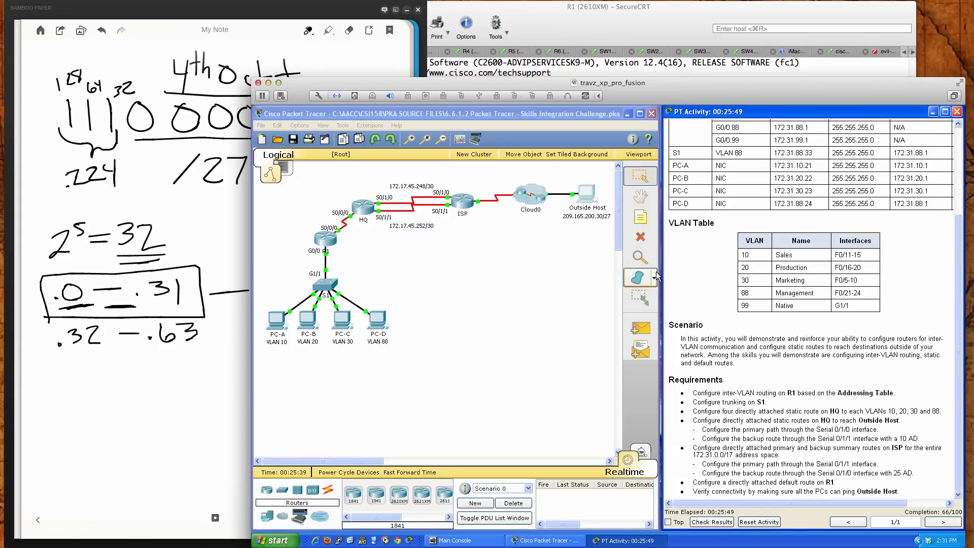
# Open the ISP router's command-line interface and bring up its user EXEC prompt
pyautogui.click(459, 200)
pyautogui.moveTo(515, 206); pyautogui.dragTo(466, 275)
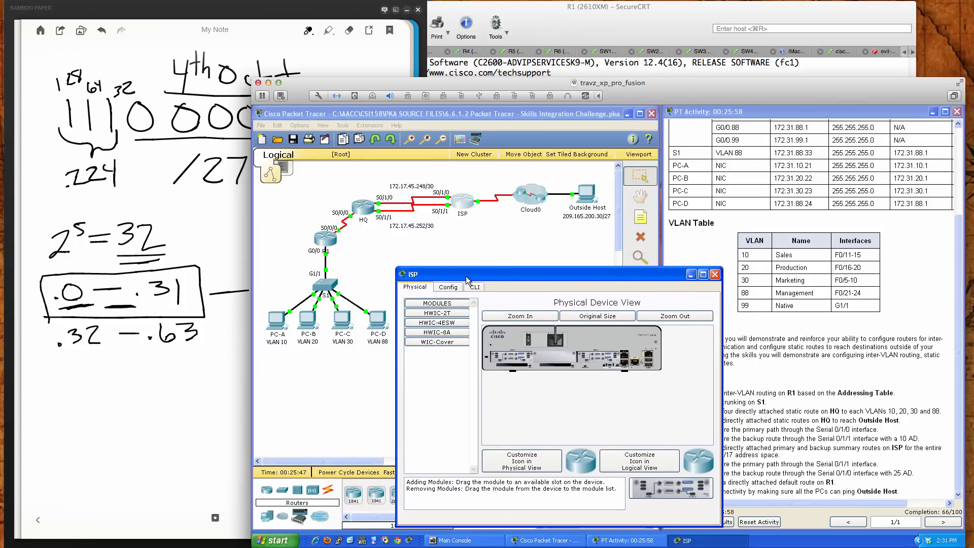
pyautogui.click(475, 286)
pyautogui.moveTo(529, 279); pyautogui.dragTo(489, 277)
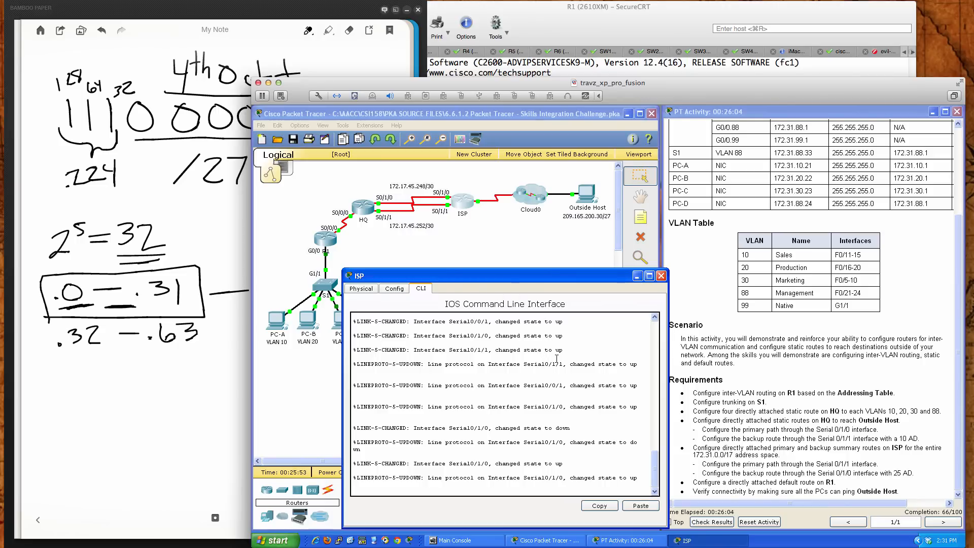
pyautogui.click(586, 359)
pyautogui.press('Return')
pyautogui.press('Return')
pyautogui.press('Return')
pyautogui.press('Return')
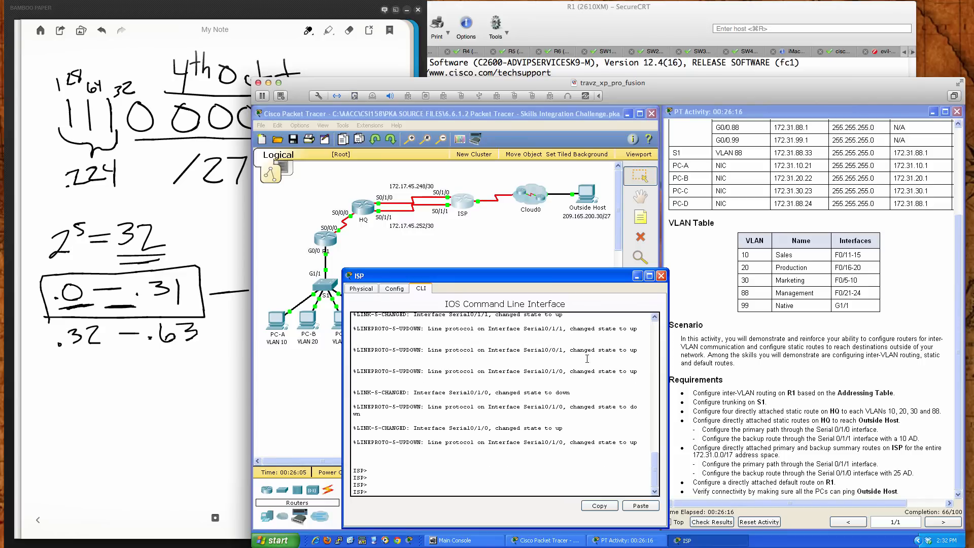
# Enter privileged mode and then global configuration mode on ISP
pyautogui.write('en')
pyautogui.press('Return')
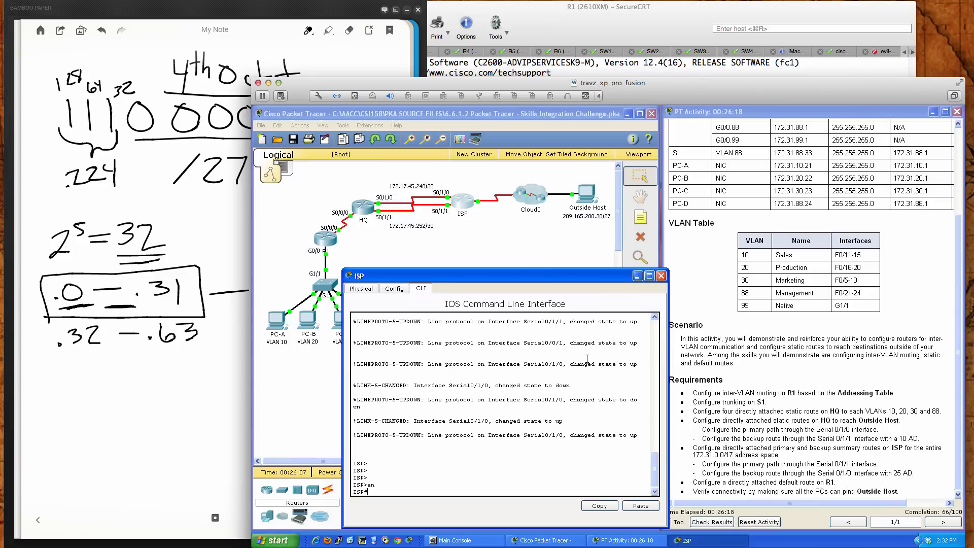
pyautogui.press('Return')
pyautogui.press('Return')
pyautogui.press('Return')
pyautogui.write('conf ')
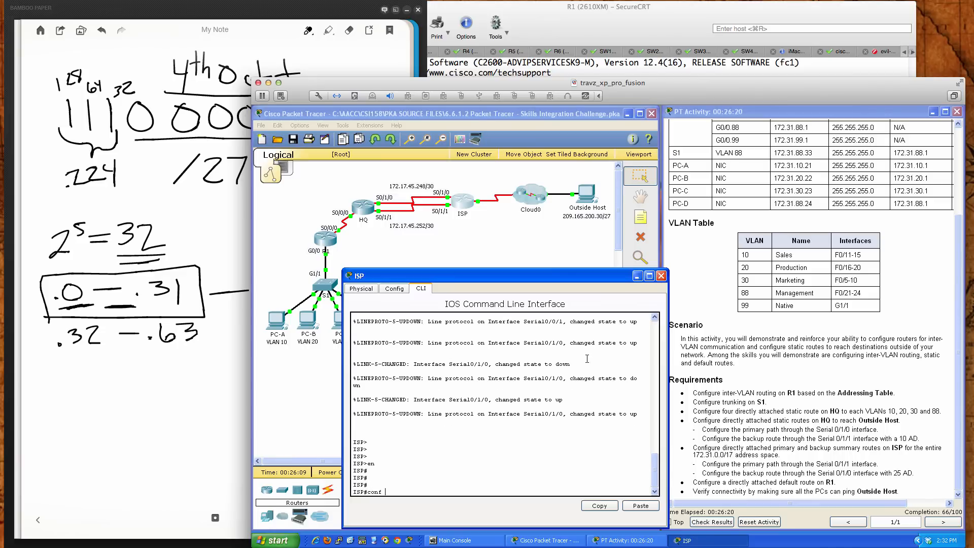
pyautogui.write('t')
pyautogui.press('Return')
pyautogui.press('Return')
pyautogui.press('Return')
pyautogui.press('Return')
pyautogui.press('Return')
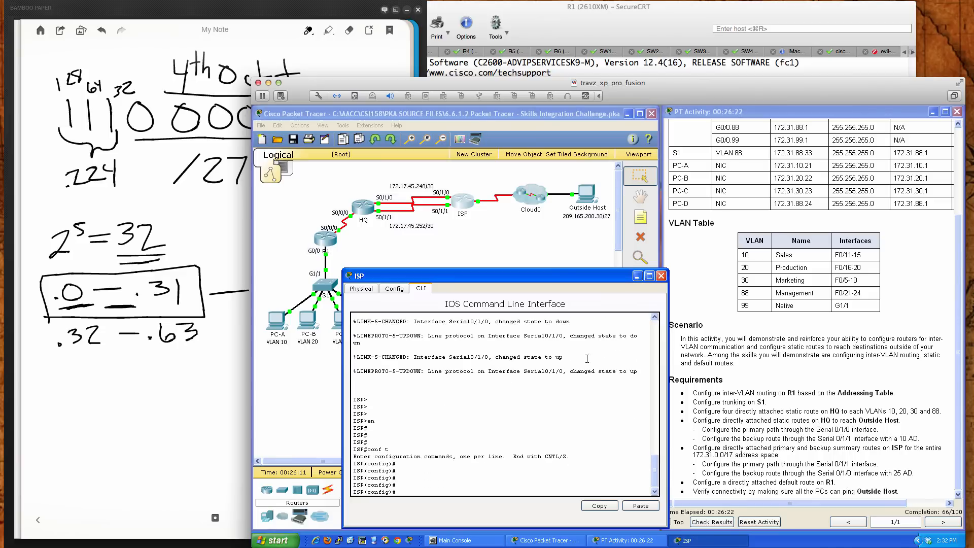
# Configure the primary summary static route on ISP to 172.31.0.0 255.255.128.0 through s0/1/1
pyautogui.write('ip route 172.31.0.0')
pyautogui.write('255.255.128.0 s0/')
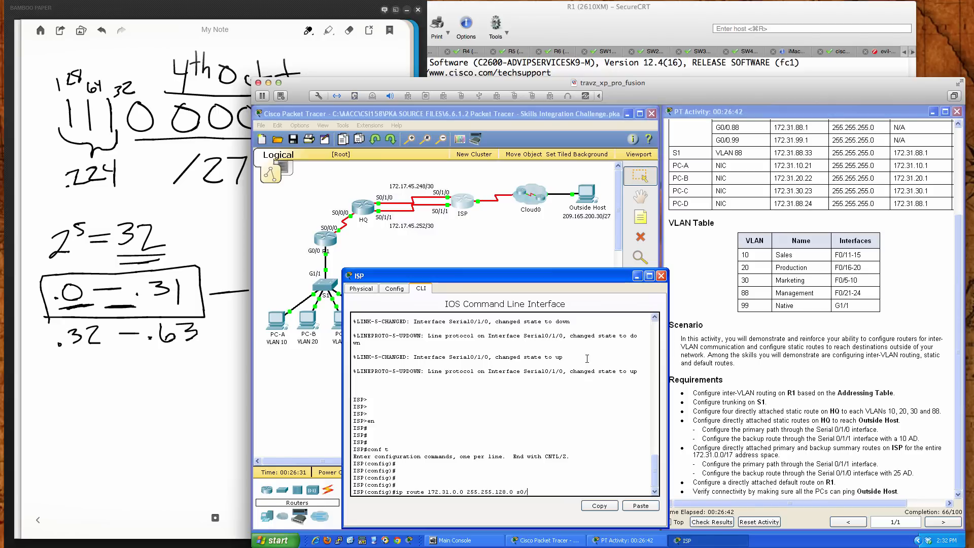
pyautogui.write('1/1')
pyautogui.press('Return')
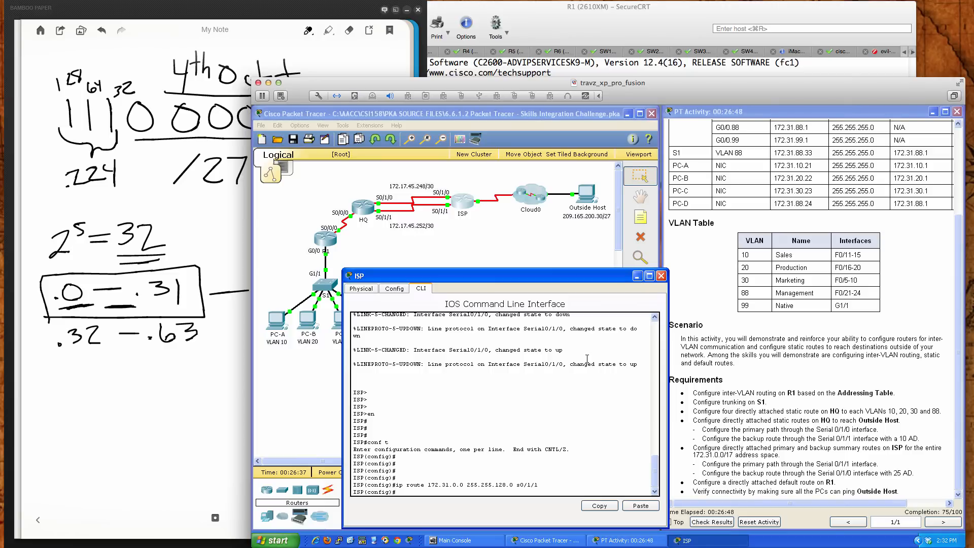
# Configure the backup summary static route on ISP to 172.31.0.0 255.255.128.0 through s0/1/0 with administrative distance 25
pyautogui.press('Up')
pyautogui.press('BackSpace')
pyautogui.press('BackSpace')
pyautogui.press('BackSpace')
pyautogui.write('1/0 25')
pyautogui.press('Return')
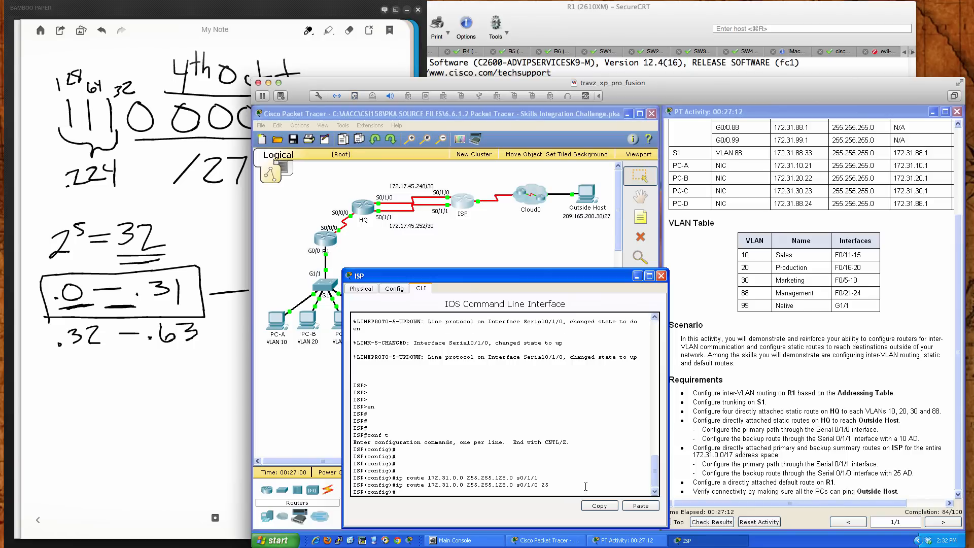
pyautogui.press('Return')
pyautogui.press('Return')
pyautogui.press('Return')
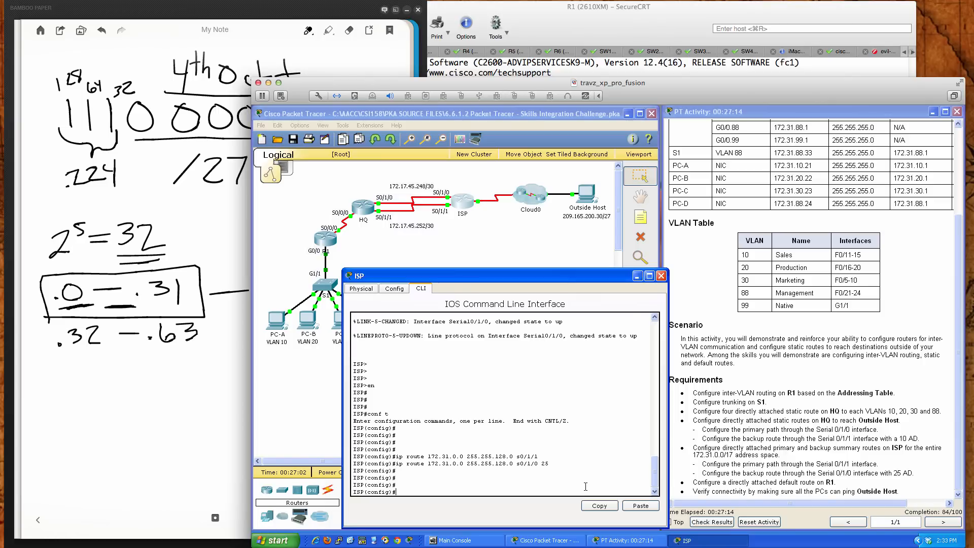
# Display ISP's IP routing table and compare the 172.31.0.0/17 static route with the primary path requirement
pyautogui.write('do sh ip route')
pyautogui.press('Return')
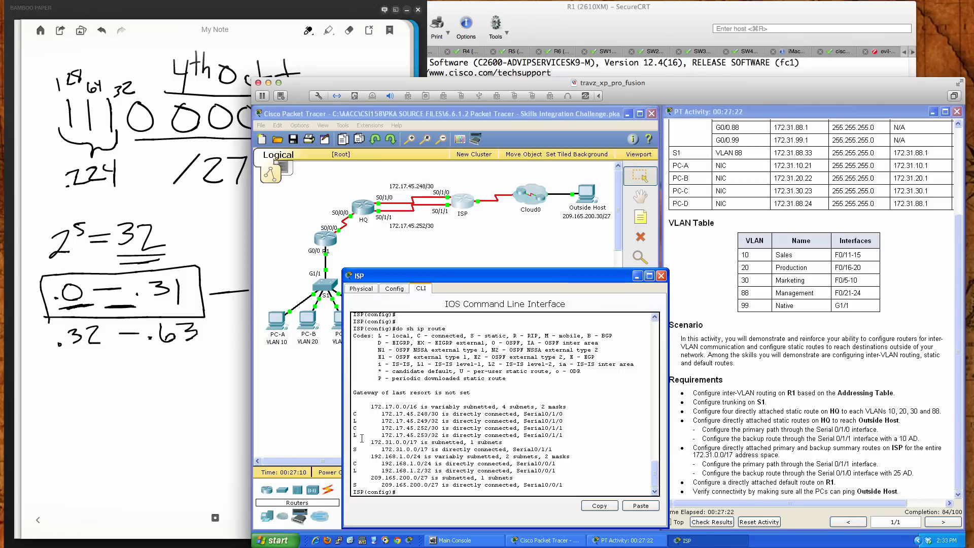
pyautogui.moveTo(371, 442); pyautogui.dragTo(421, 442)
pyautogui.moveTo(353, 450); pyautogui.dragTo(553, 450)
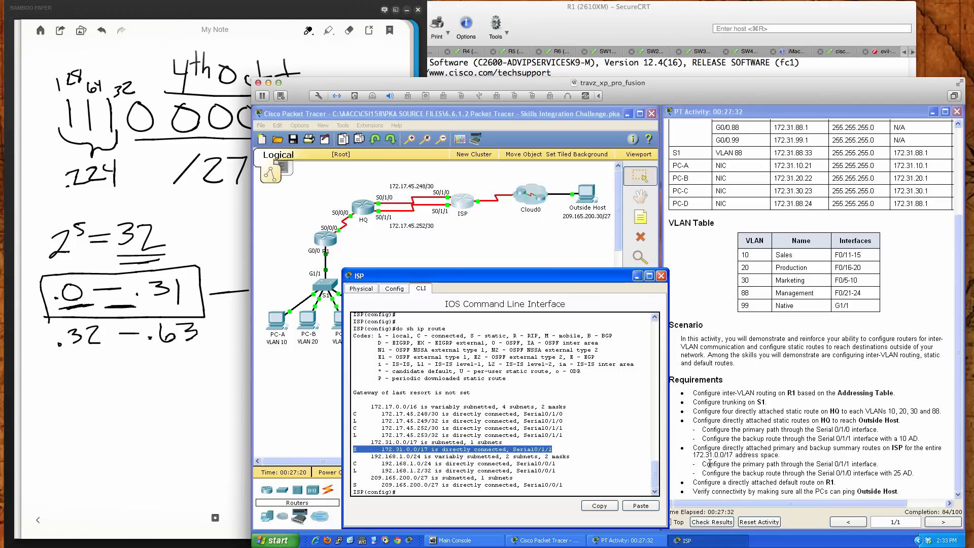
pyautogui.moveTo(720, 464); pyautogui.dragTo(863, 464)
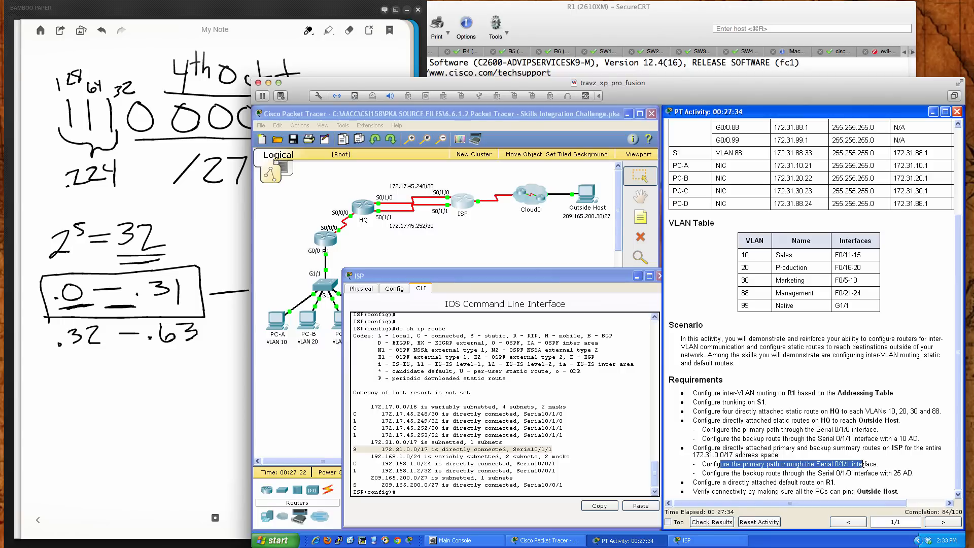
# Shut down interface s0/1/1 on ISP to test the failover to the backup summary route
pyautogui.click(584, 472)
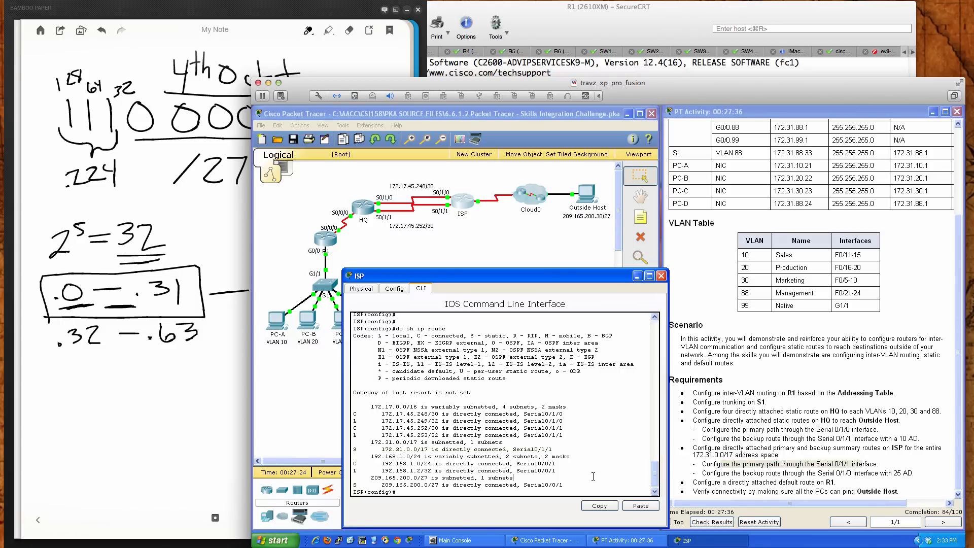
pyautogui.write('int s0/1/1')
pyautogui.press('Return')
pyautogui.write('sh')
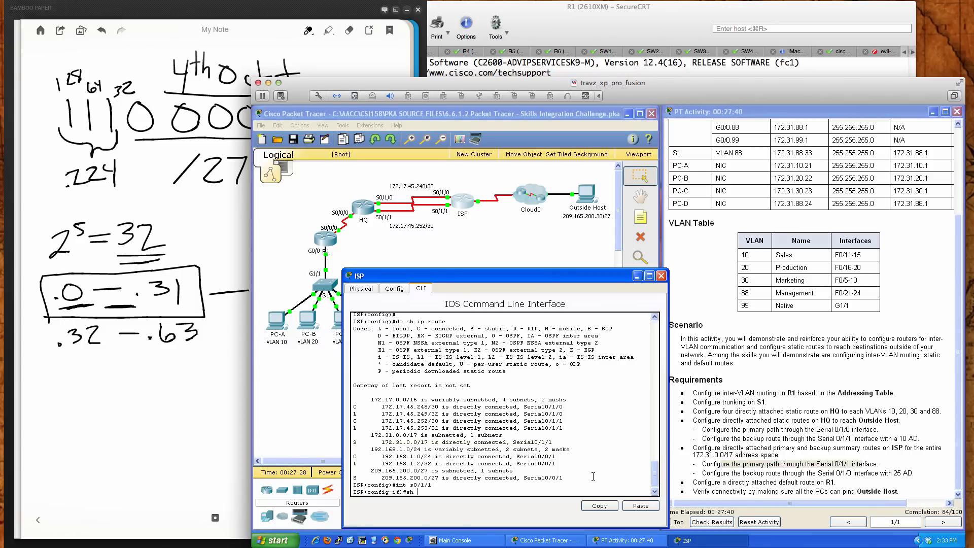
pyautogui.write('ut')
pyautogui.press('Return')
pyautogui.press('Return')
pyautogui.press('Return')
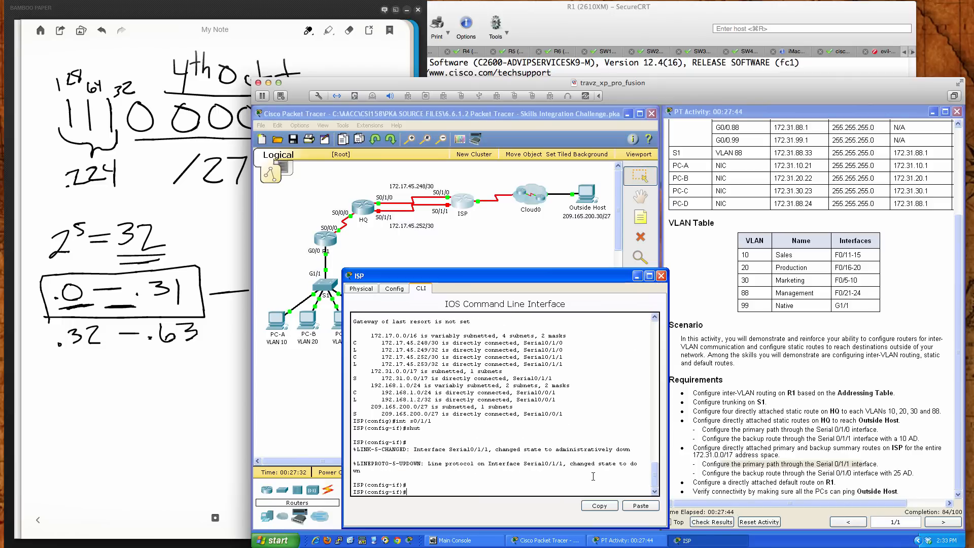
# Display ISP's IP routing table with s0/1/1 shut down and examine the exit interface of the 172.31.0.0/17 route
pyautogui.press('Return')
pyautogui.press('Return')
pyautogui.write('do sh ip r')
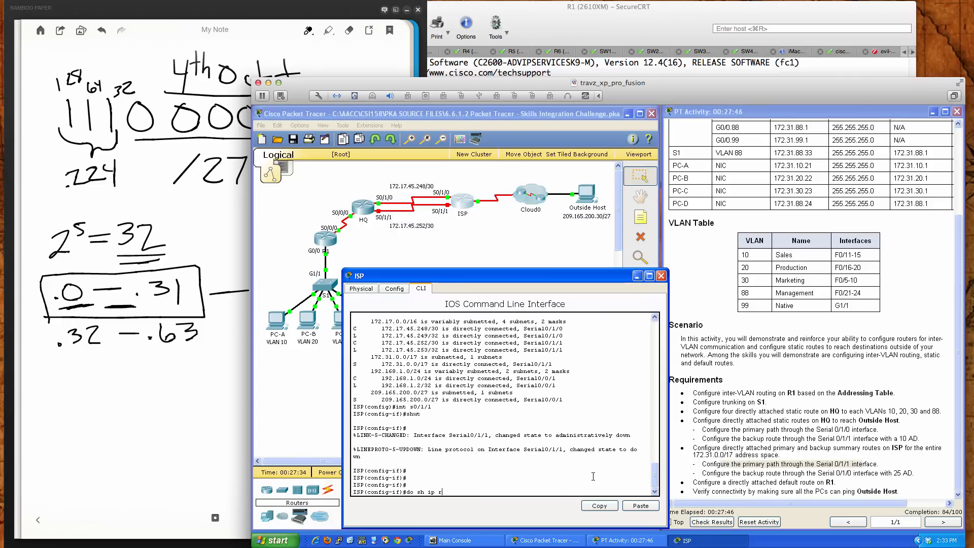
pyautogui.write('oute')
pyautogui.press('Return')
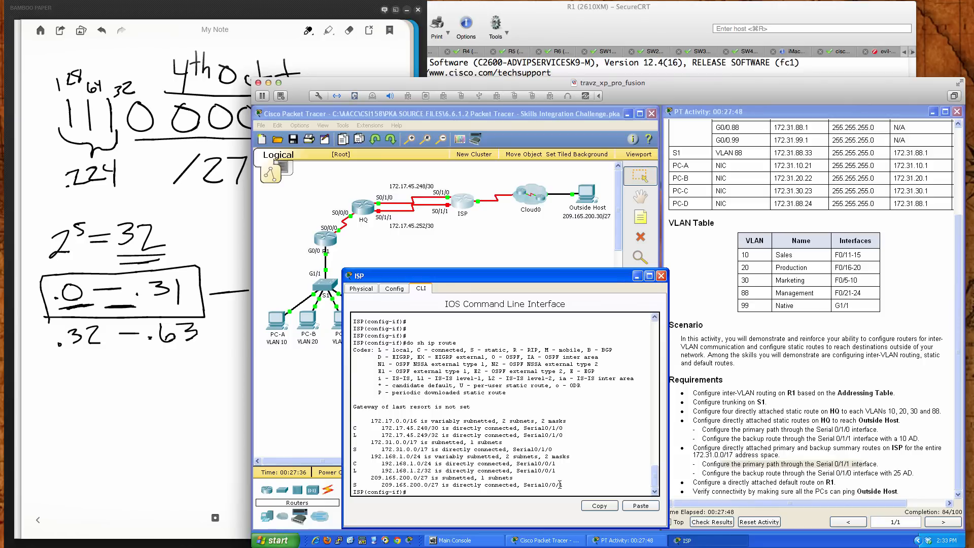
pyautogui.moveTo(382, 449); pyautogui.dragTo(506, 450)
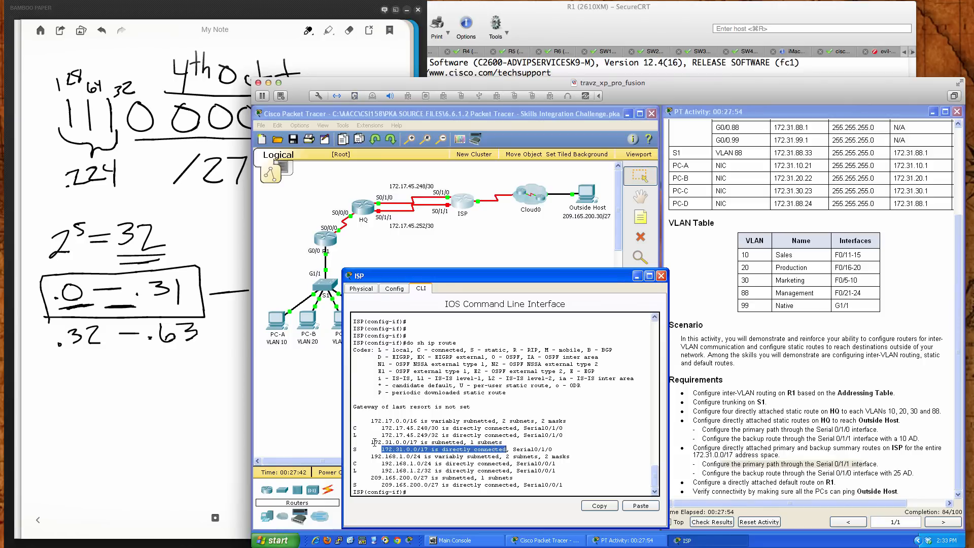
pyautogui.moveTo(374, 442); pyautogui.dragTo(552, 450)
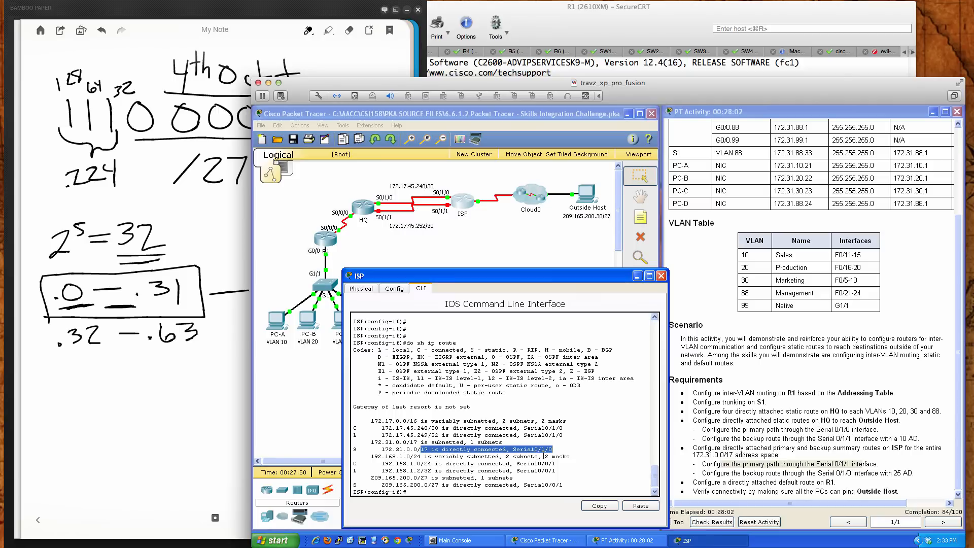
pyautogui.click(554, 449)
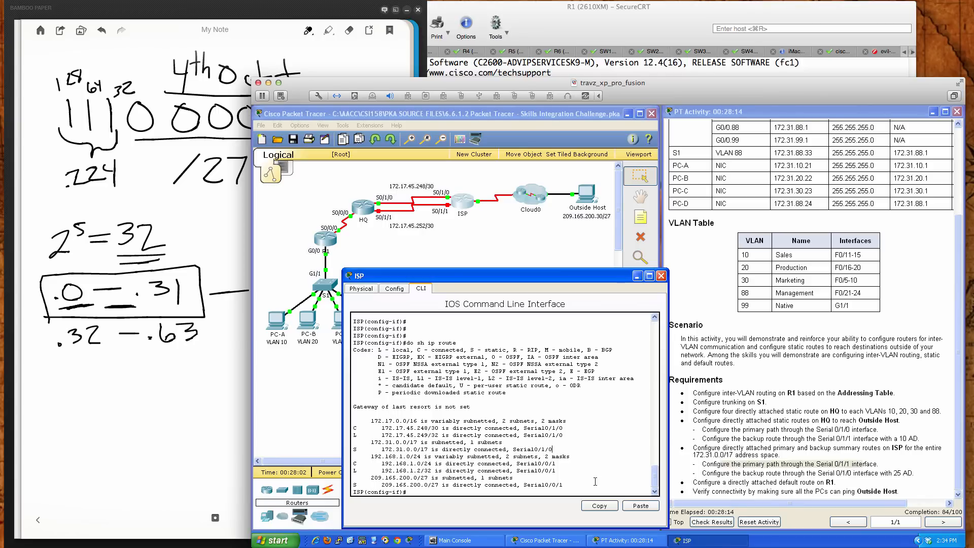
# Re-enable interface s0/1/1 on ISP with no shut
pyautogui.write('no shut')
pyautogui.press('Return')
pyautogui.press('Return')
pyautogui.press('Return')
pyautogui.press('Return')
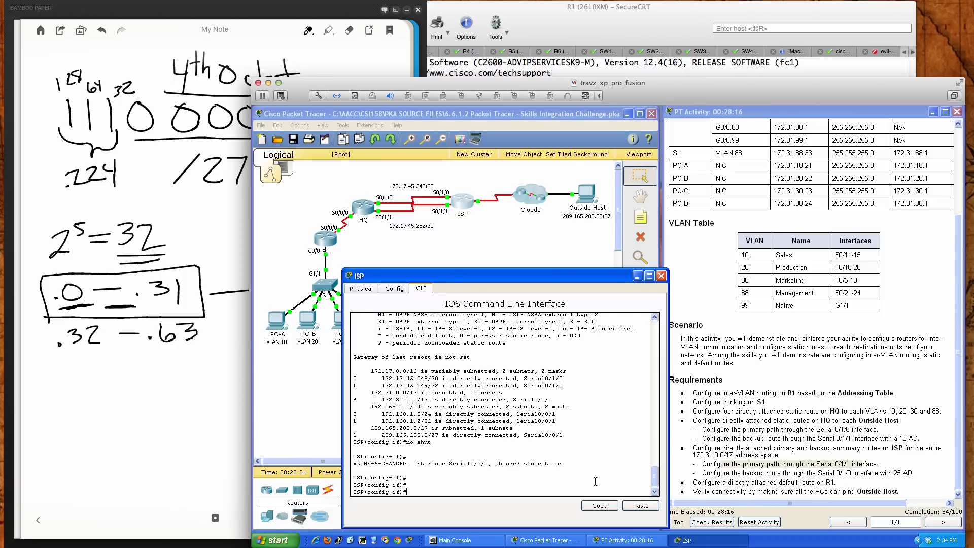
pyautogui.press('Return')
pyautogui.press('Return')
# Display ISP's IP routing table right after re-enabling s0/1/1 and examine the 172.31.0.0/17 static route
pyautogui.write('do sh ip route')
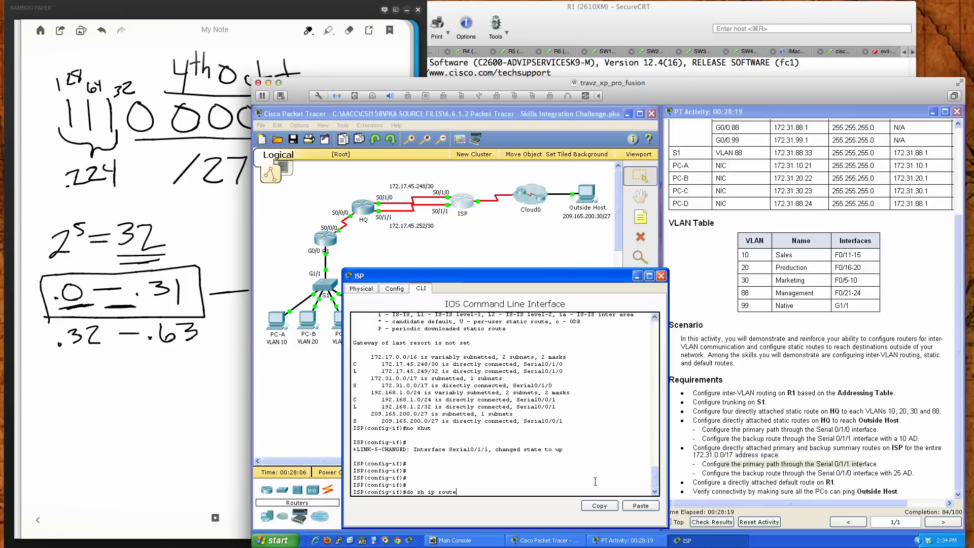
pyautogui.press('Return')
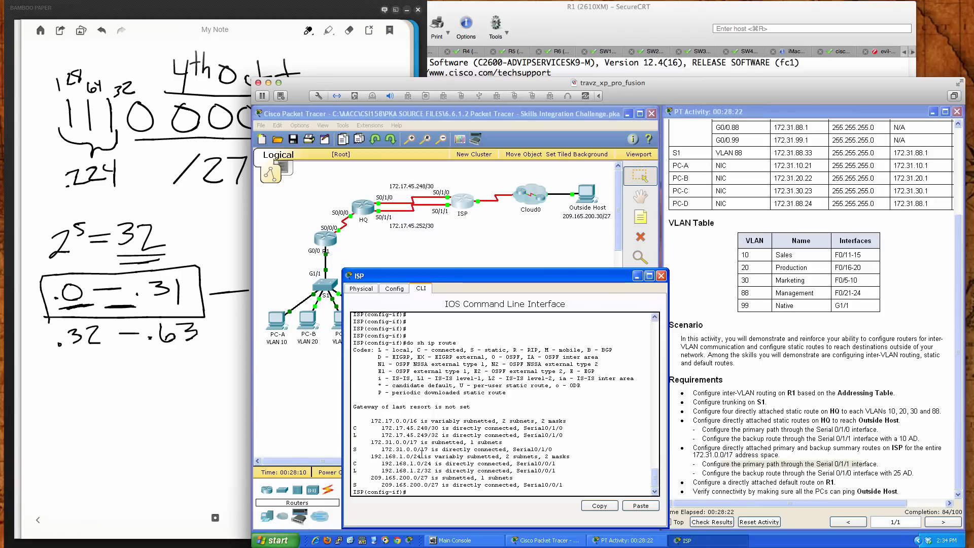
pyautogui.press('Return')
pyautogui.press('Return')
pyautogui.press('Return')
pyautogui.press('Return')
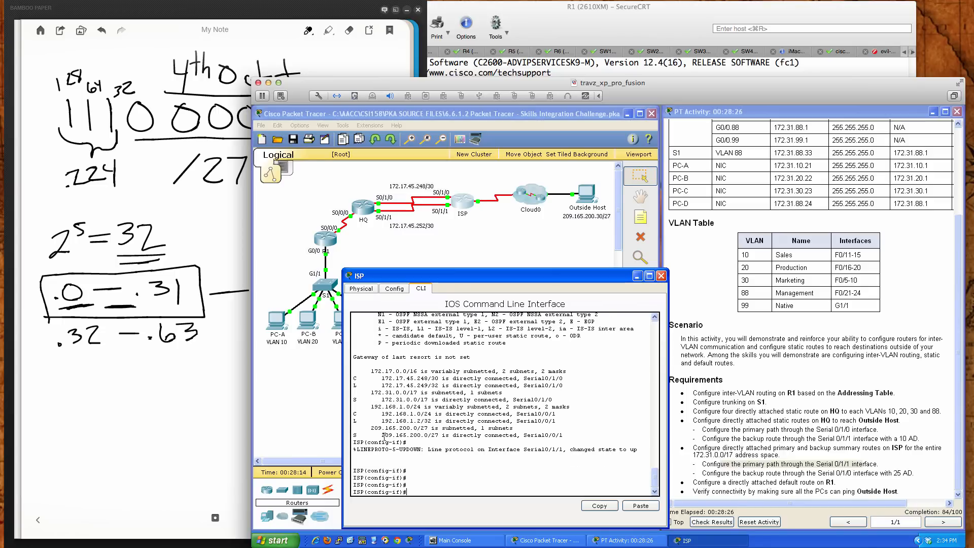
pyautogui.moveTo(381, 399); pyautogui.dragTo(552, 401)
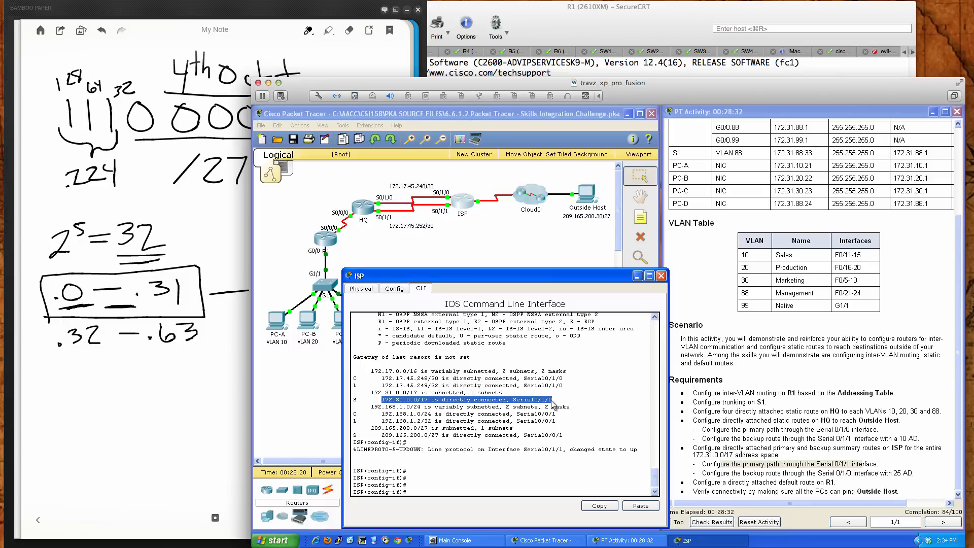
pyautogui.click(571, 473)
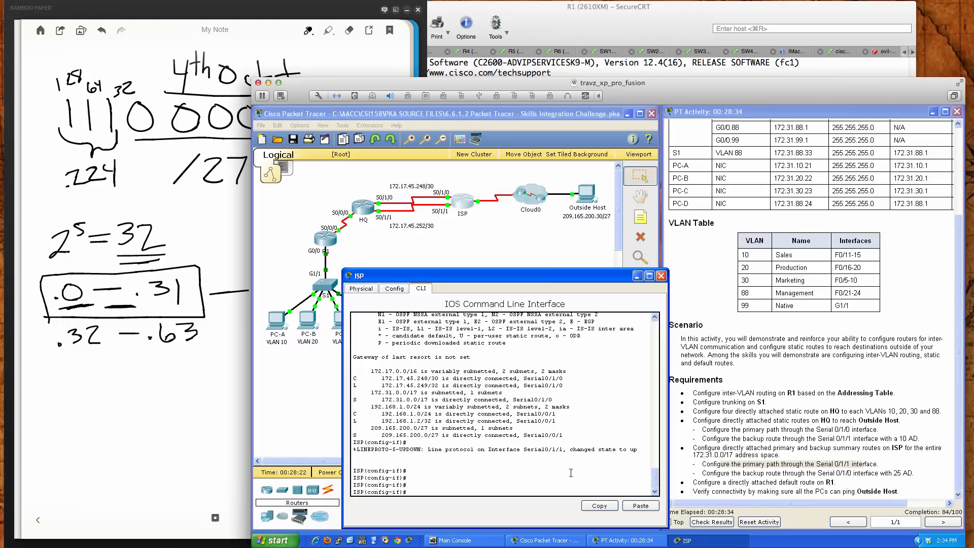
# Display ISP's IP routing table once more and check which exit interface the 172.31.0.0/17 summary route uses
pyautogui.write('do sh ip route')
pyautogui.press('Return')
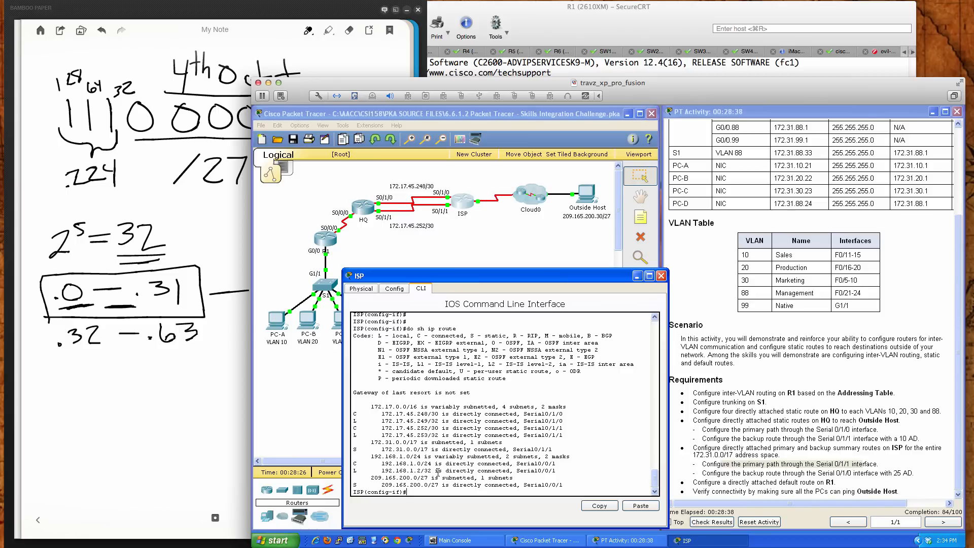
pyautogui.moveTo(381, 450); pyautogui.dragTo(552, 446)
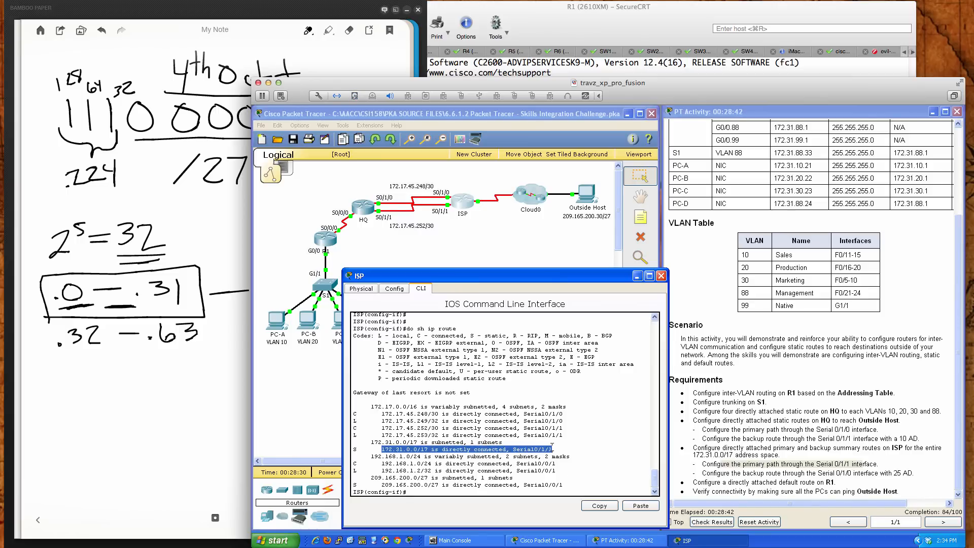
pyautogui.click(584, 490)
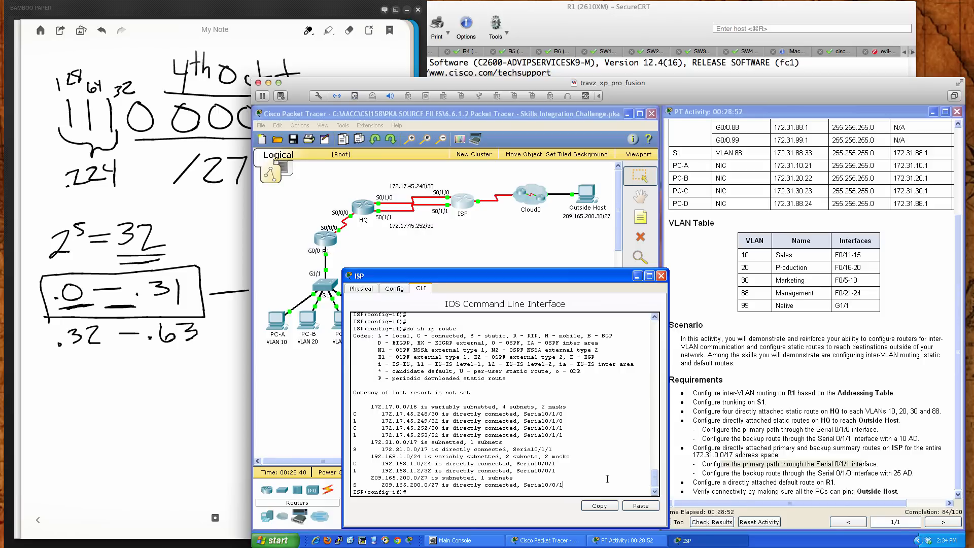
# Leave configuration mode on ISP and save its running configuration with wri mem, then close the router's window
pyautogui.write('end')
pyautogui.press('Return')
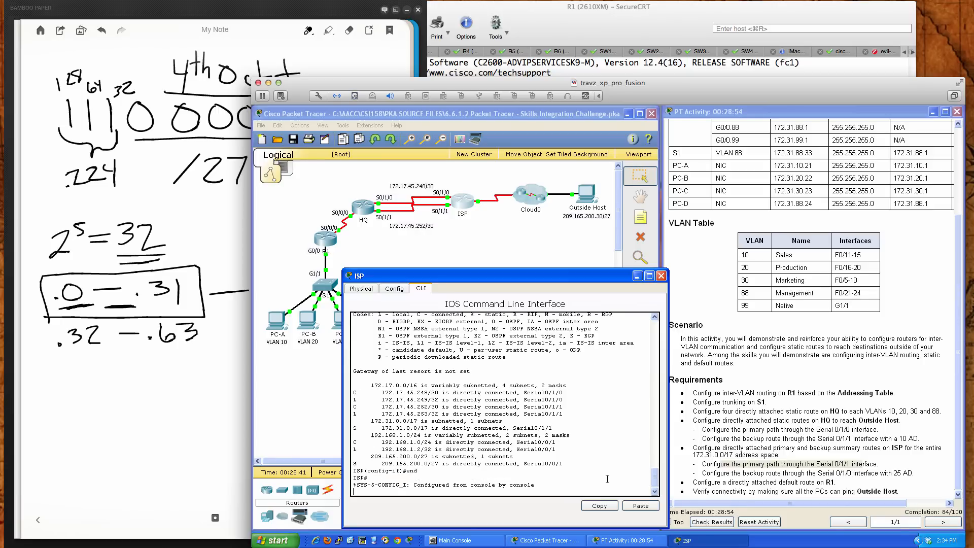
pyautogui.press('Return')
pyautogui.press('Return')
pyautogui.press('Return')
pyautogui.write('wri mem')
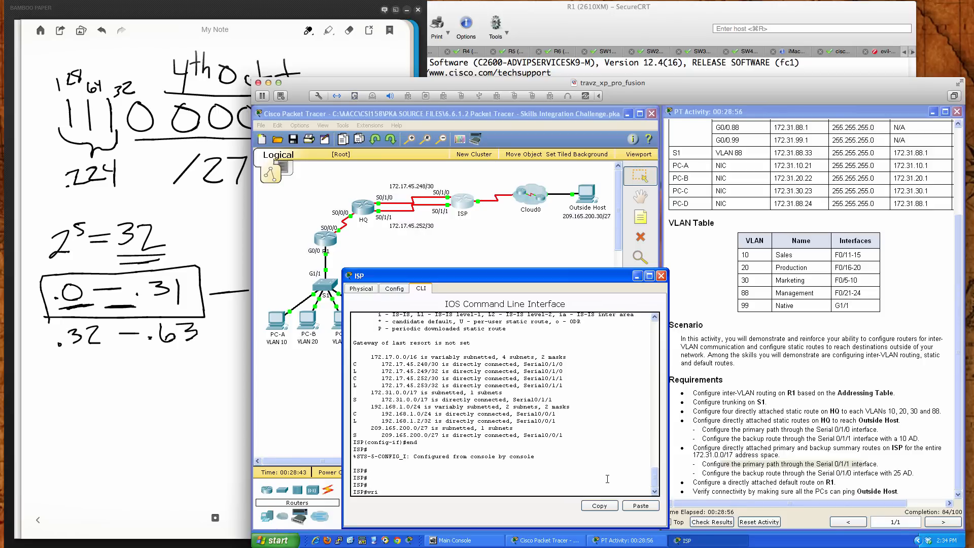
pyautogui.press('Return')
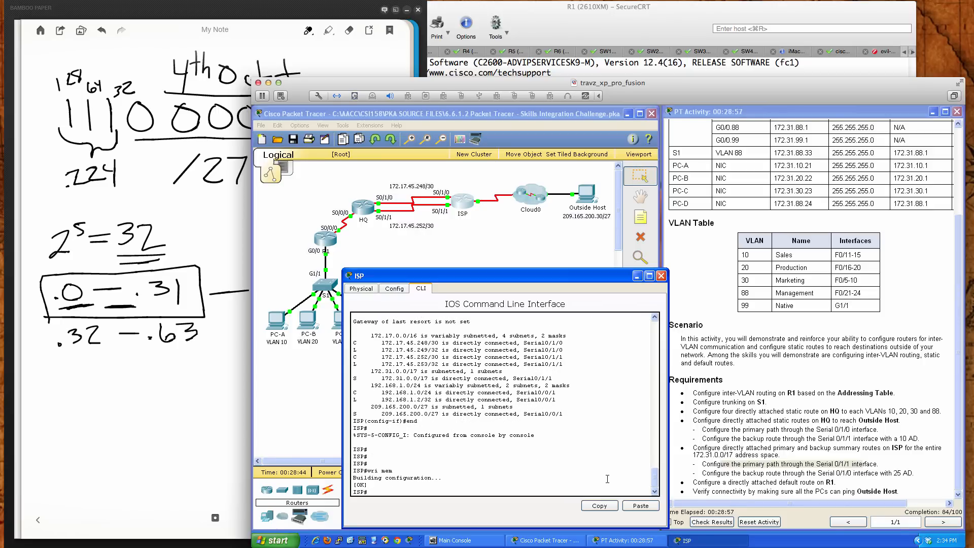
pyautogui.click(662, 276)
# Open R1's command line and enter privileged mode followed by global configuration mode
pyautogui.click(325, 238)
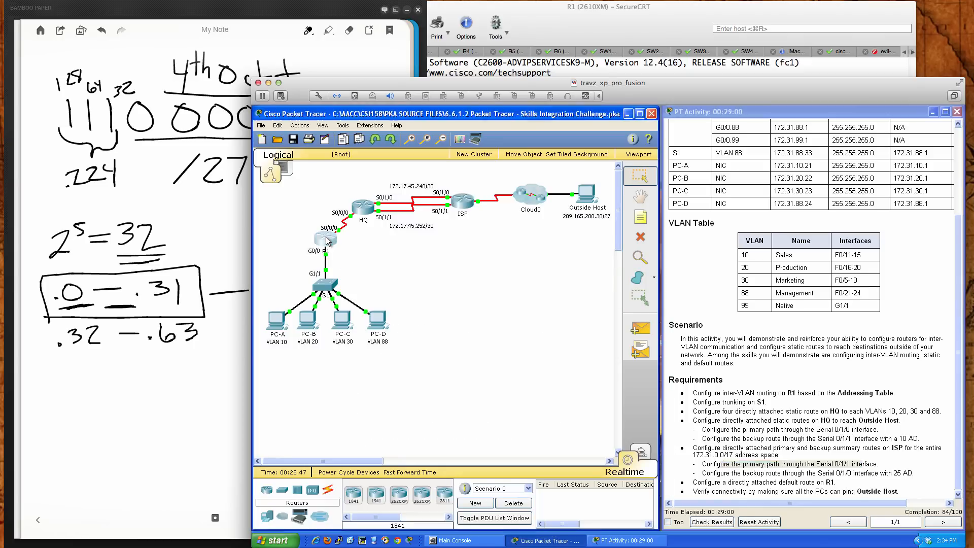
pyautogui.moveTo(521, 204); pyautogui.dragTo(426, 283)
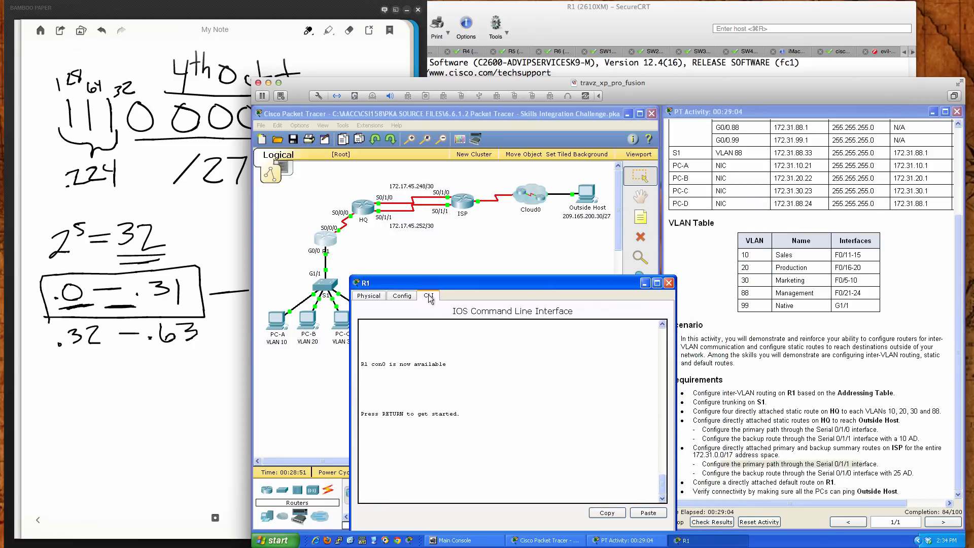
pyautogui.press('Return')
pyautogui.press('Return')
pyautogui.press('Return')
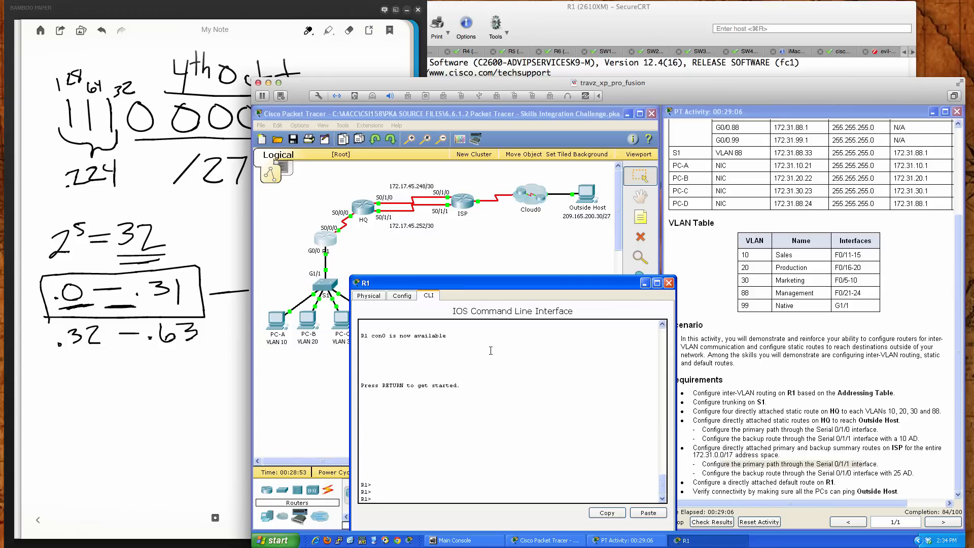
pyautogui.write('en')
pyautogui.press('Return')
pyautogui.press('Return')
pyautogui.press('Return')
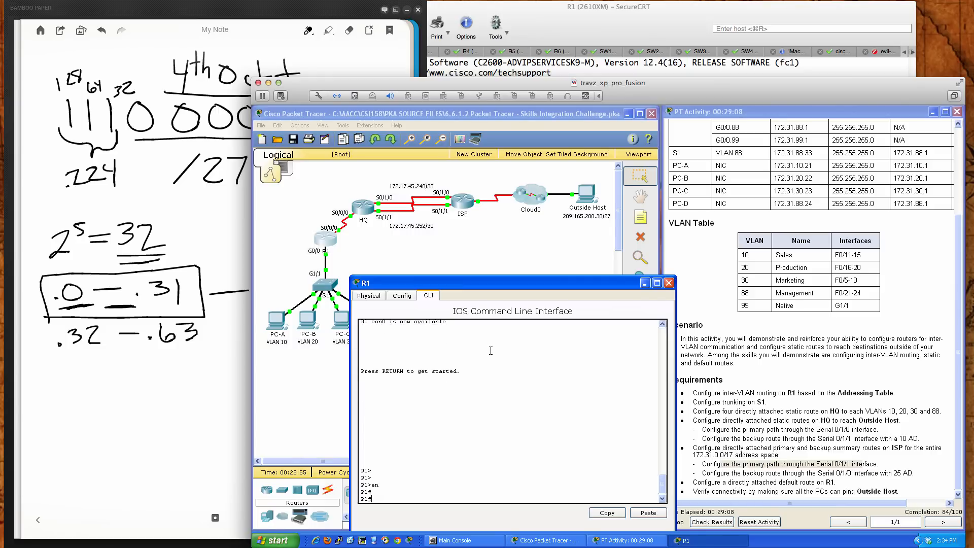
pyautogui.write('conf ')
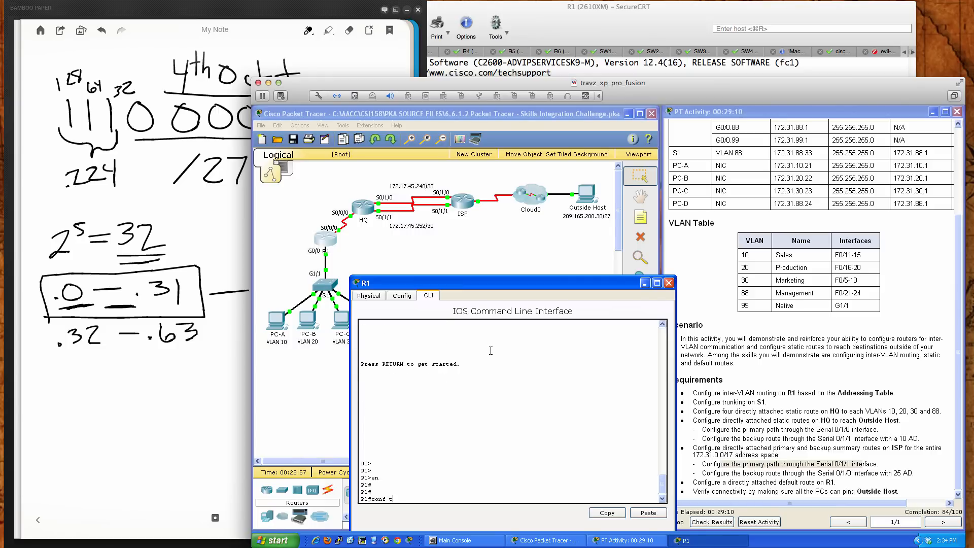
pyautogui.write('t')
pyautogui.press('Return')
pyautogui.press('Return')
pyautogui.press('Return')
# Configure a directly attached default route on R1 with ip route 0.0.0.0 0.0.0.0 s0/0/0
pyautogui.write('ip ro')
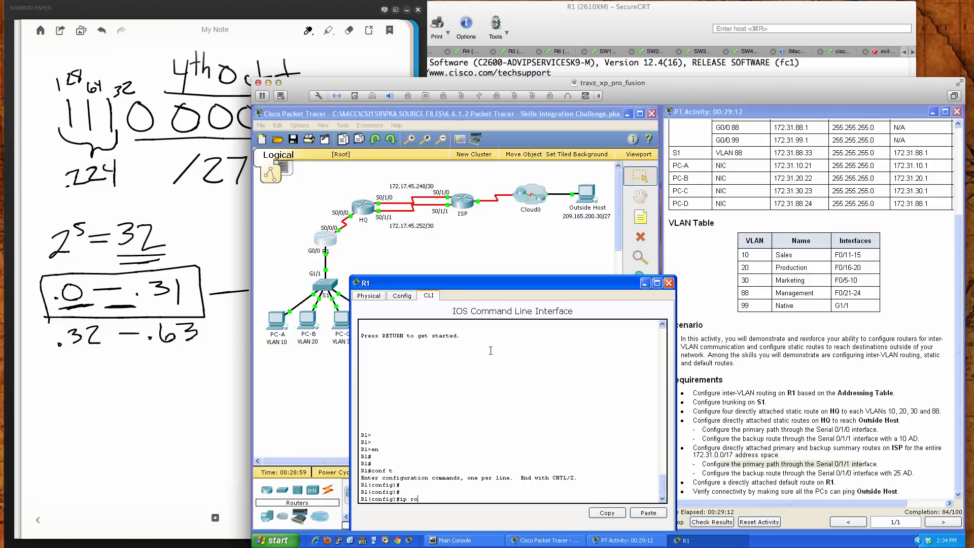
pyautogui.write('ute 0.0.0.0 0.0.0.0 s0/0/0')
pyautogui.press('Return')
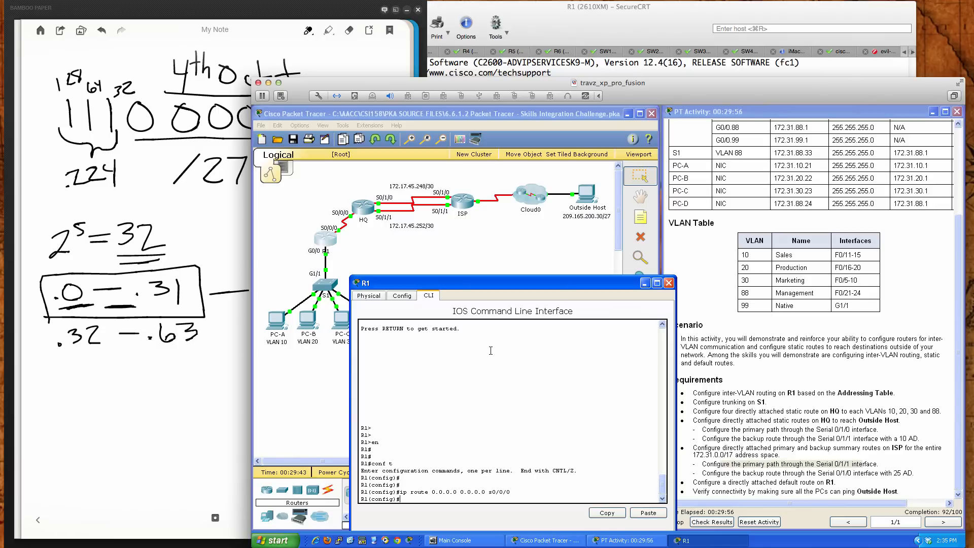
pyautogui.press('Return')
pyautogui.press('Return')
pyautogui.press('Return')
pyautogui.press('Return')
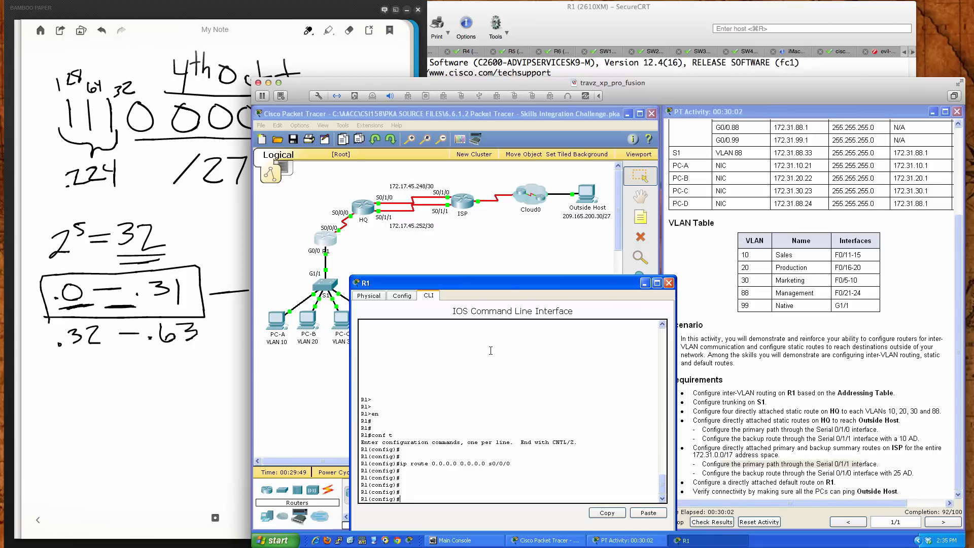
# Exit configuration mode on R1 and save its configuration with wri mem, then close the router's window
pyautogui.write('end')
pyautogui.press('Return')
pyautogui.press('Return')
pyautogui.write('wri mem')
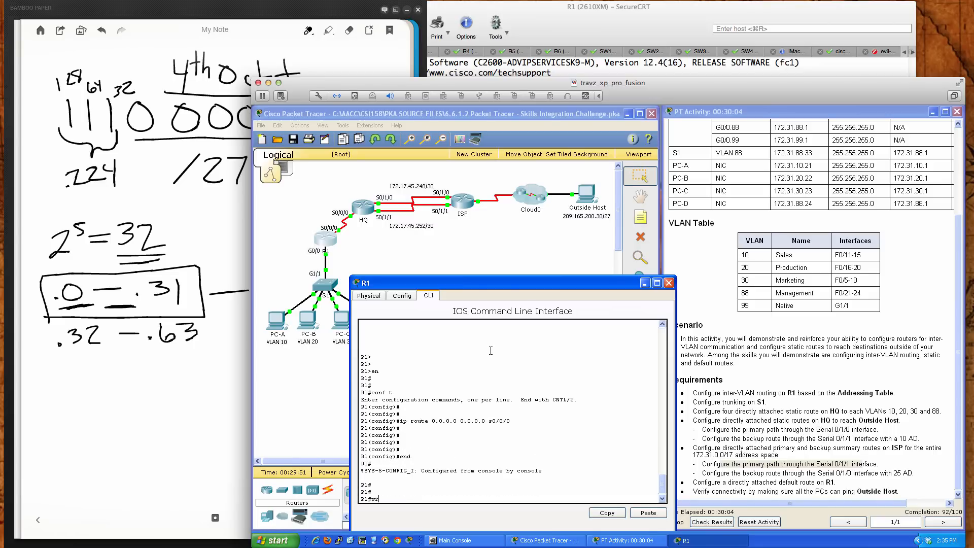
pyautogui.press('Return')
pyautogui.press('Return')
pyautogui.press('Return')
pyautogui.press('Return')
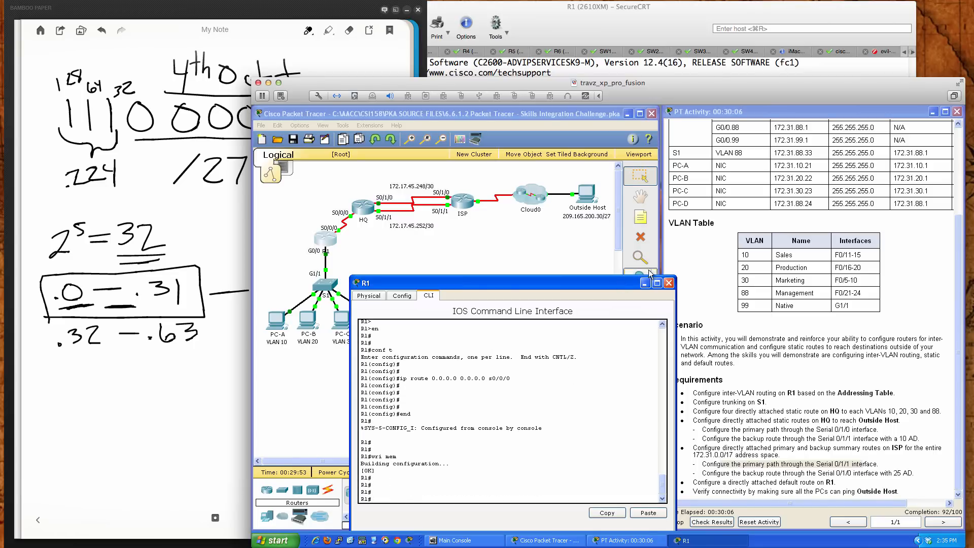
pyautogui.click(669, 283)
# Ping Outside Host at 209.165.200.30 from PC-A's command prompt, then close PC-A
pyautogui.click(277, 321)
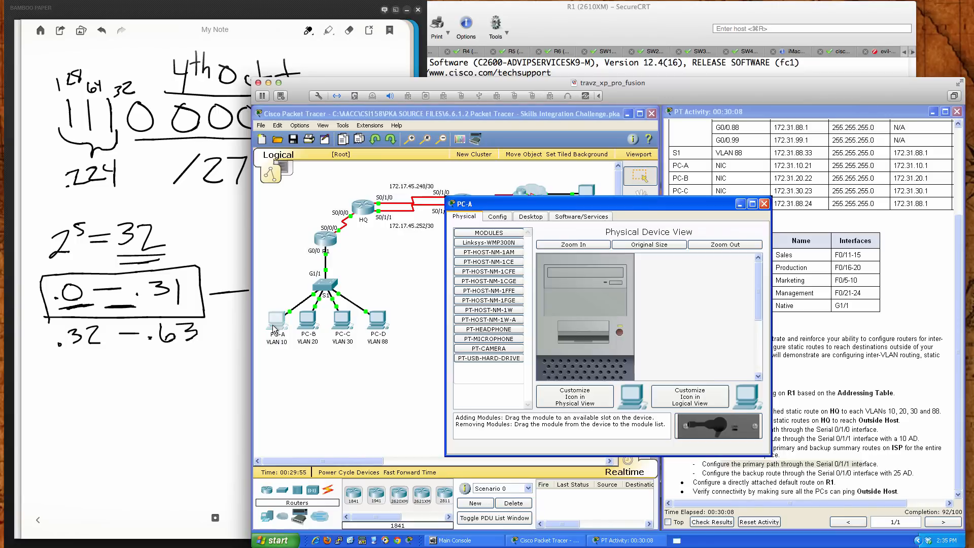
pyautogui.moveTo(542, 207); pyautogui.dragTo(525, 256)
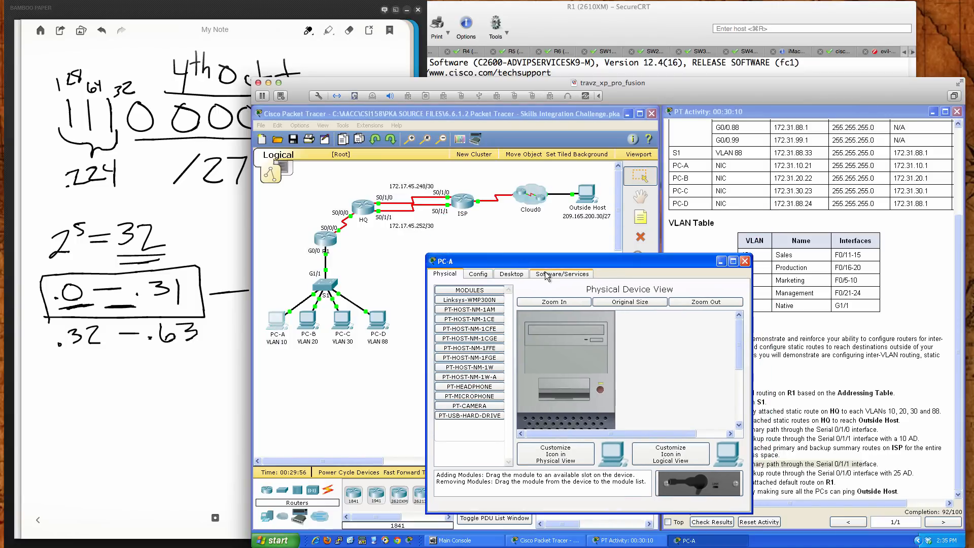
pyautogui.click(526, 274)
pyautogui.click(629, 318)
pyautogui.write('pin')
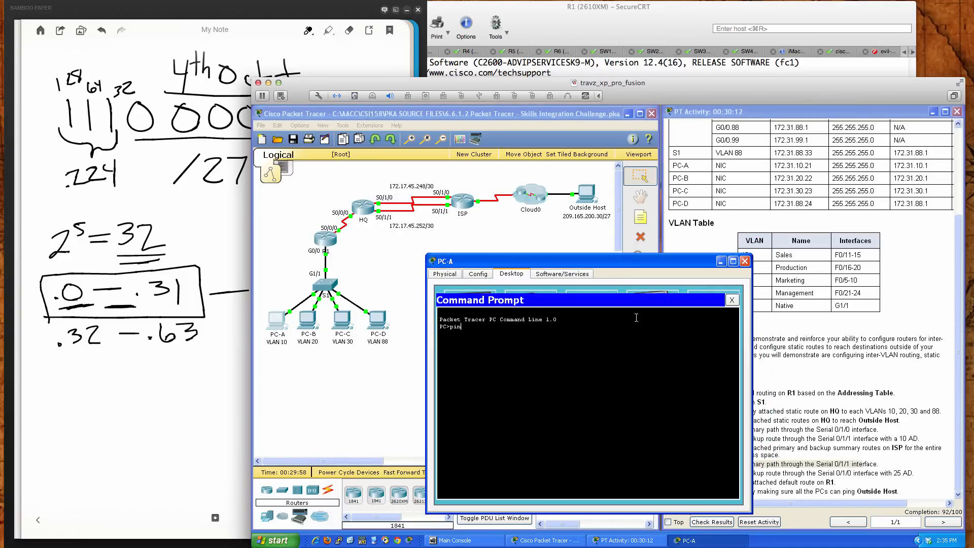
pyautogui.write('g 209.165.200.30')
pyautogui.press('Return')
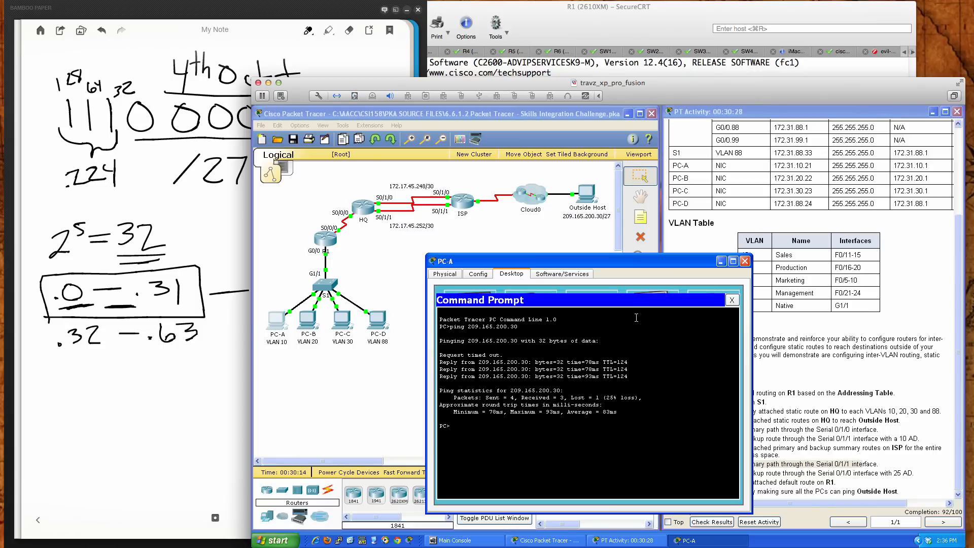
pyautogui.click(744, 261)
# Ping Outside Host at 209.165.200.30 from PC-B's command prompt, then close PC-B
pyautogui.click(309, 318)
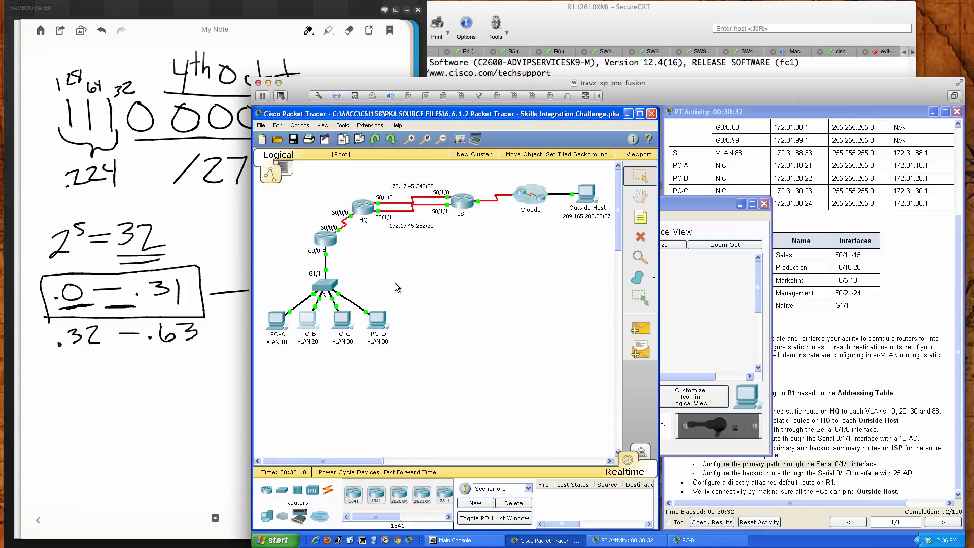
pyautogui.doubleClick(662, 201)
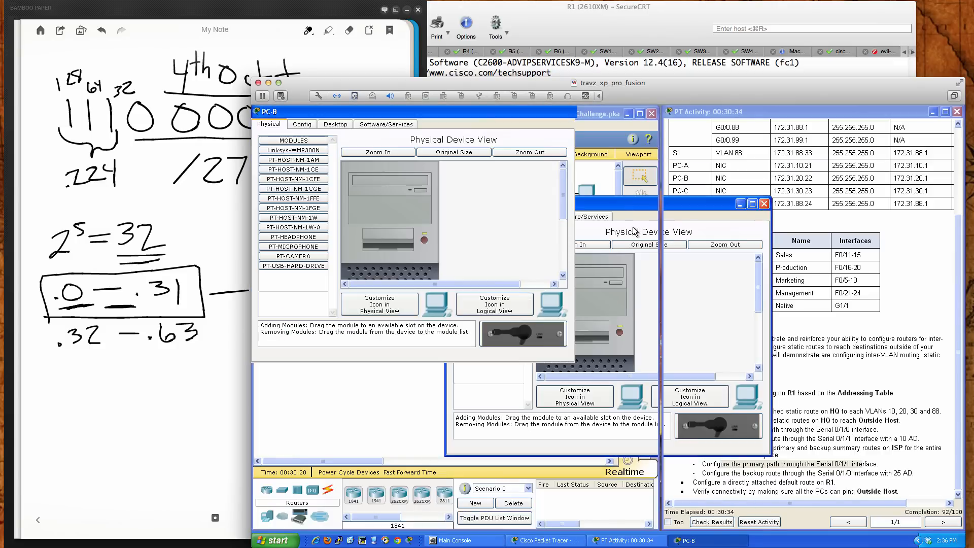
pyautogui.doubleClick(568, 109)
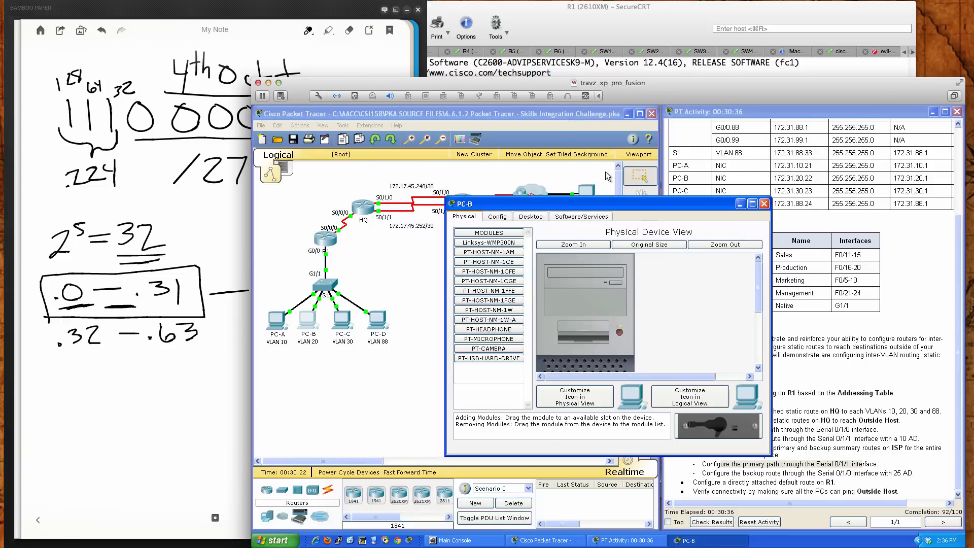
pyautogui.moveTo(616, 194); pyautogui.dragTo(565, 262)
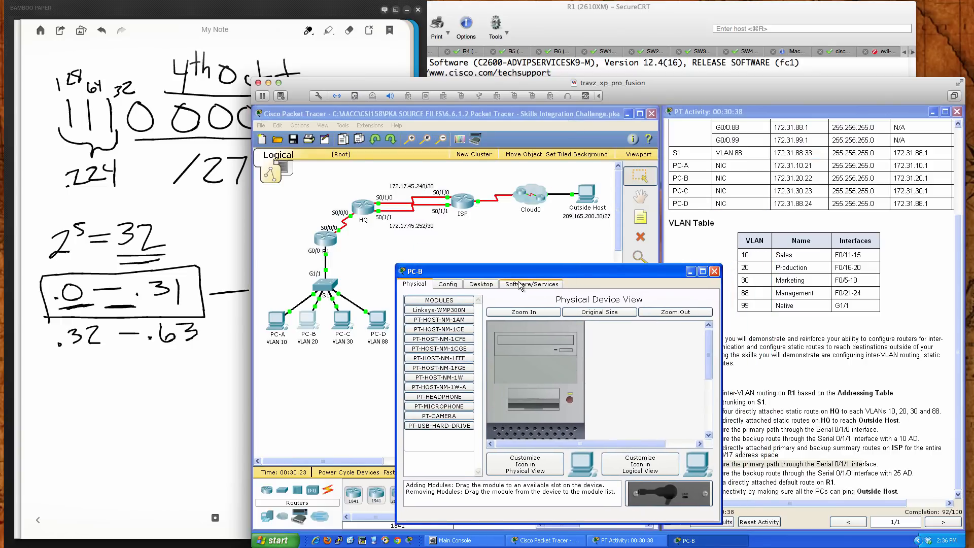
pyautogui.click(482, 284)
pyautogui.click(600, 326)
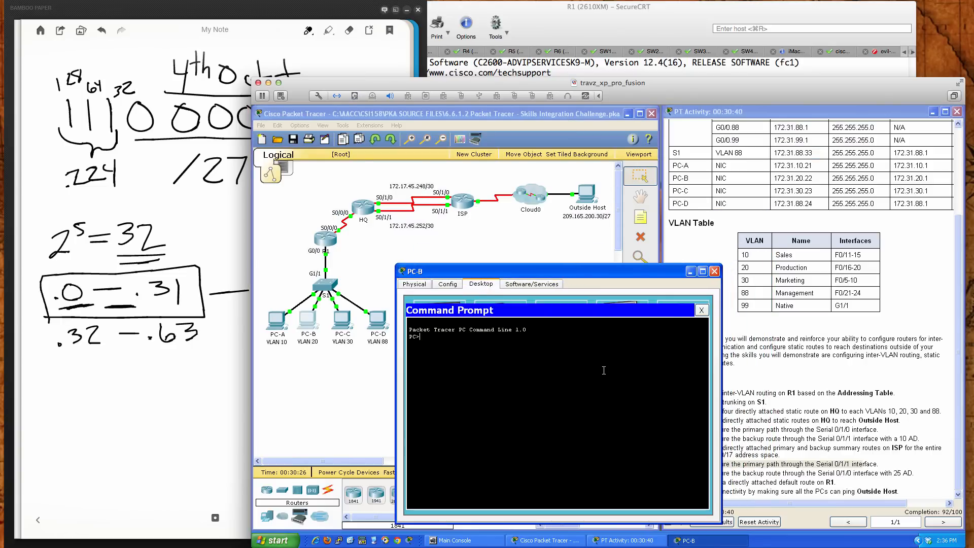
pyautogui.write('ping 209.165.200.30')
pyautogui.press('Return')
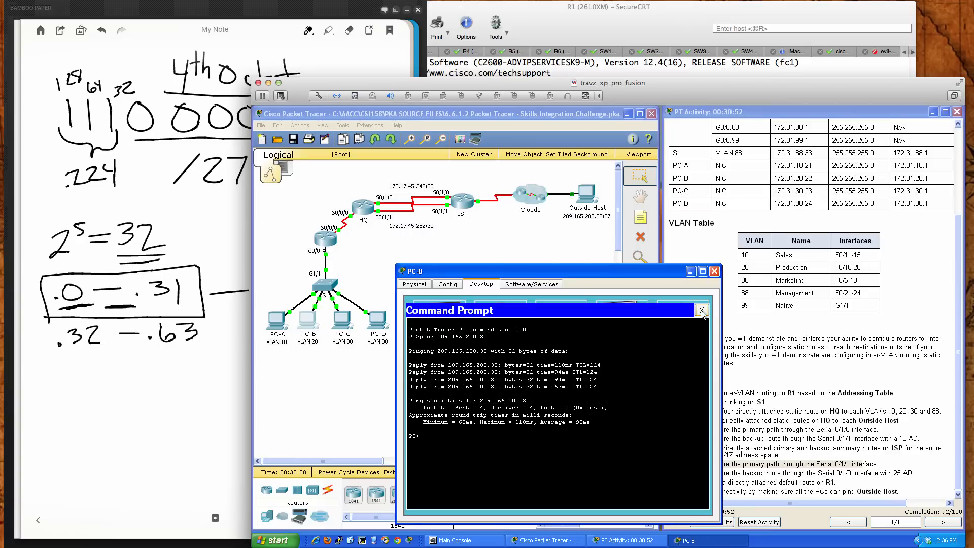
pyautogui.click(715, 272)
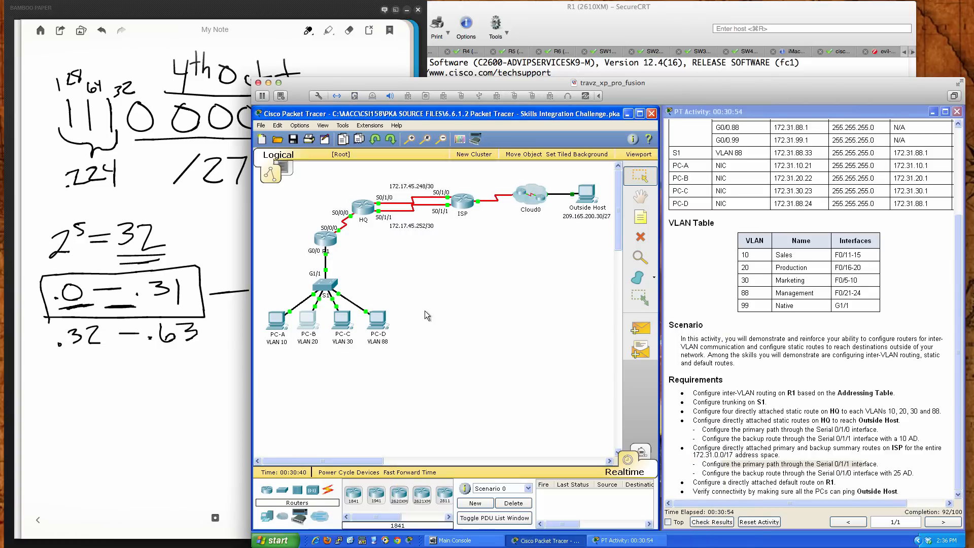
# Ping Outside Host at 209.165.200.30 from PC-C's command prompt, then close PC-C
pyautogui.click(345, 322)
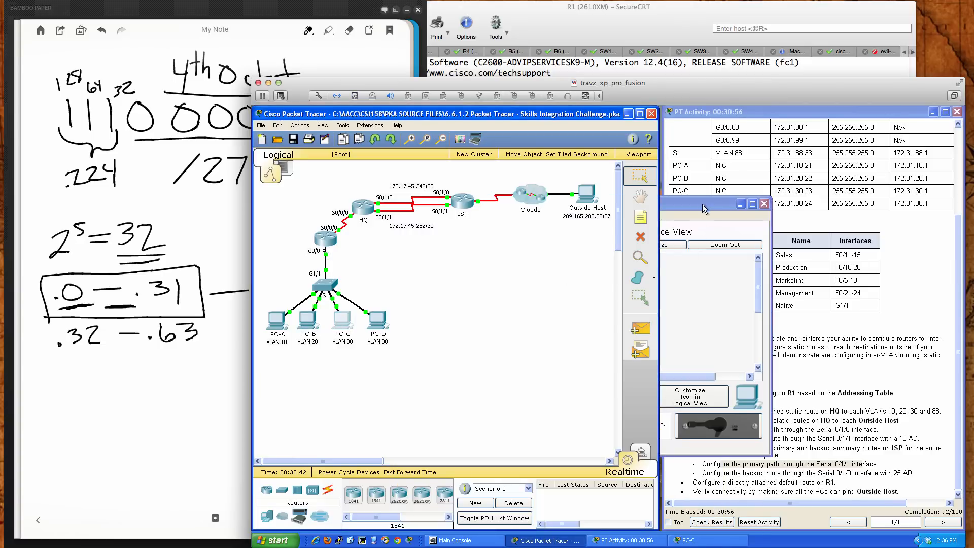
pyautogui.moveTo(703, 204); pyautogui.dragTo(622, 261)
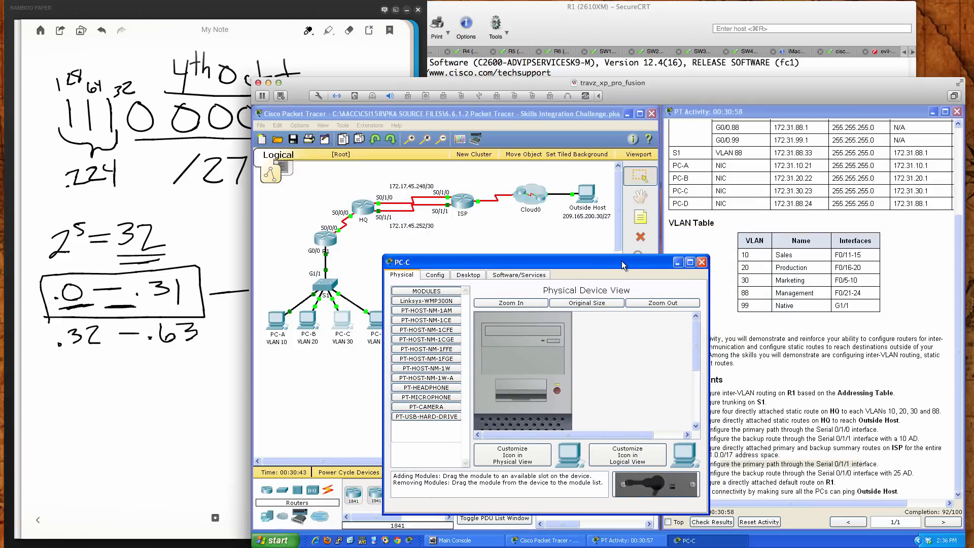
pyautogui.click(471, 280)
pyautogui.click(597, 304)
pyautogui.write('p')
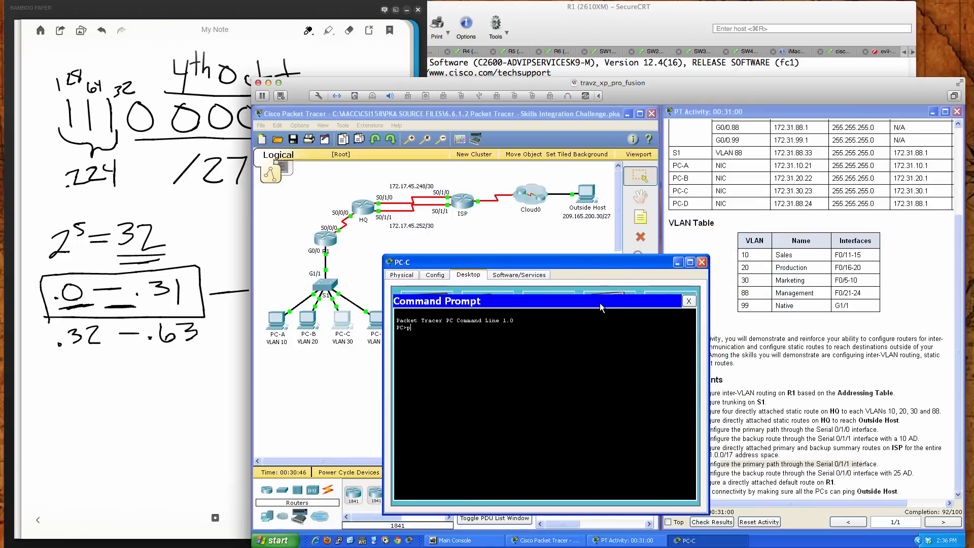
pyautogui.write('ing 209.165.200.30')
pyautogui.press('Return')
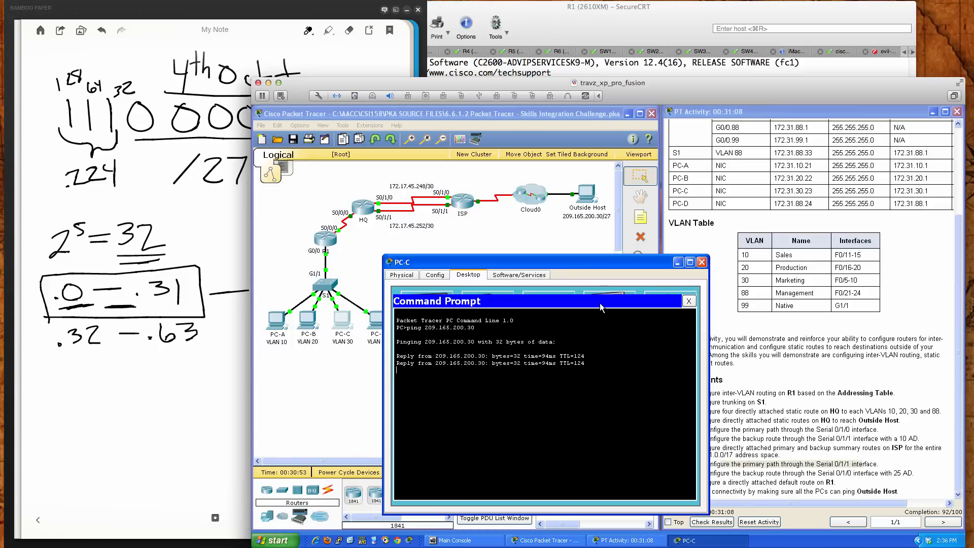
pyautogui.click(702, 262)
# Ping Outside Host at 209.165.200.30 from PC-D's command prompt, then close PC-D
pyautogui.click(377, 321)
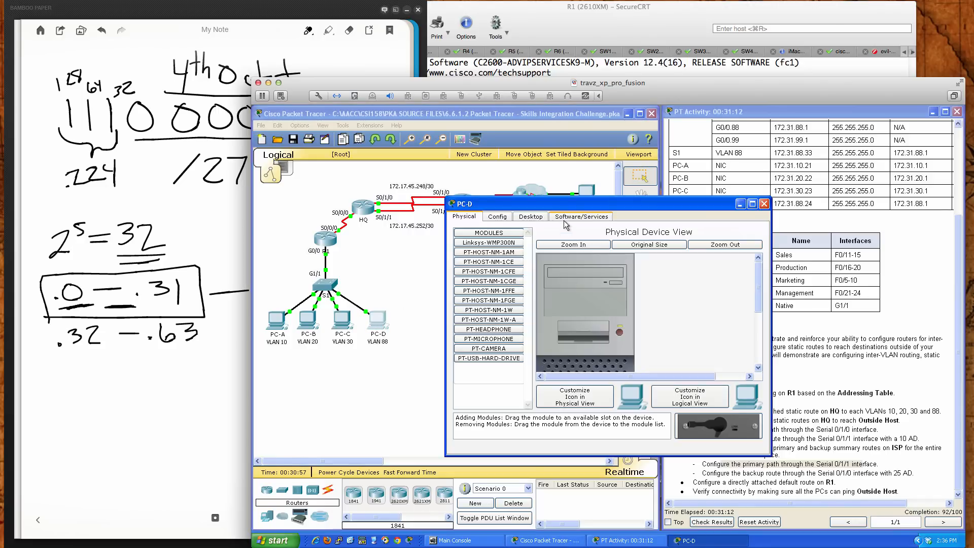
pyautogui.moveTo(565, 203); pyautogui.dragTo(519, 275)
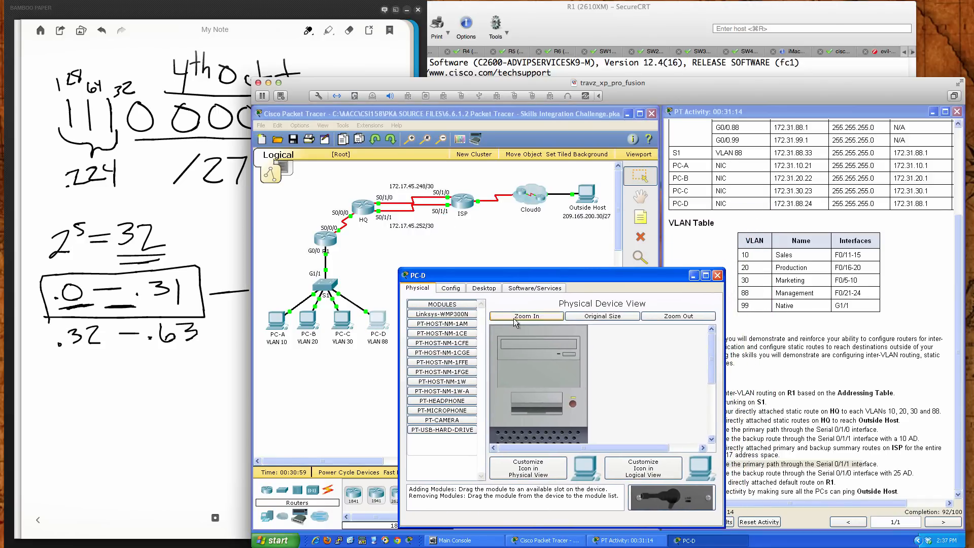
pyautogui.click(488, 290)
pyautogui.click(627, 354)
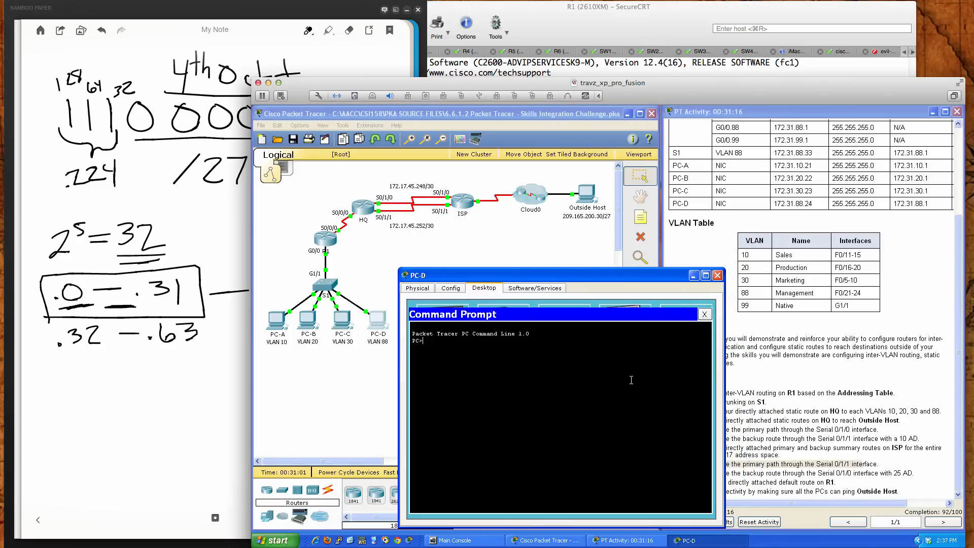
pyautogui.write('ping 209.165.200.30')
pyautogui.press('Return')
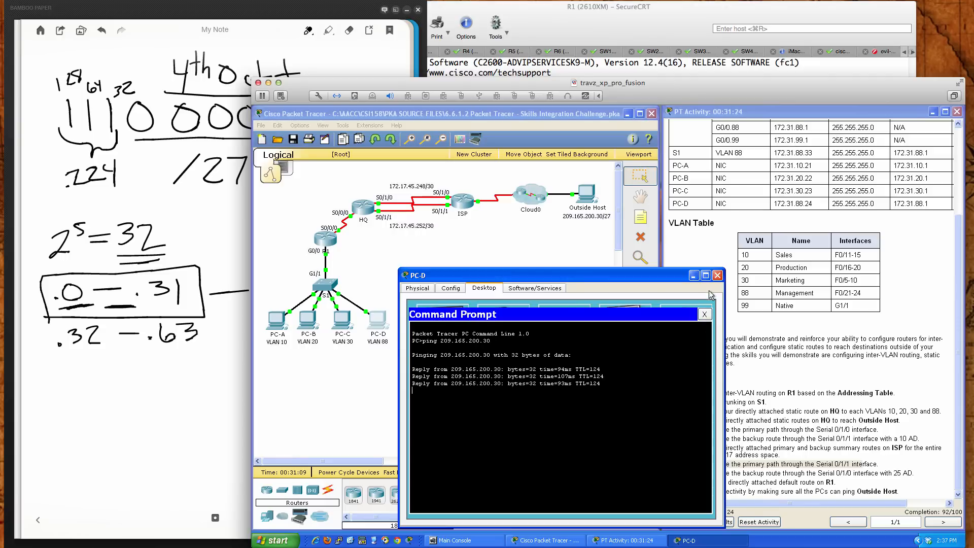
pyautogui.click(717, 275)
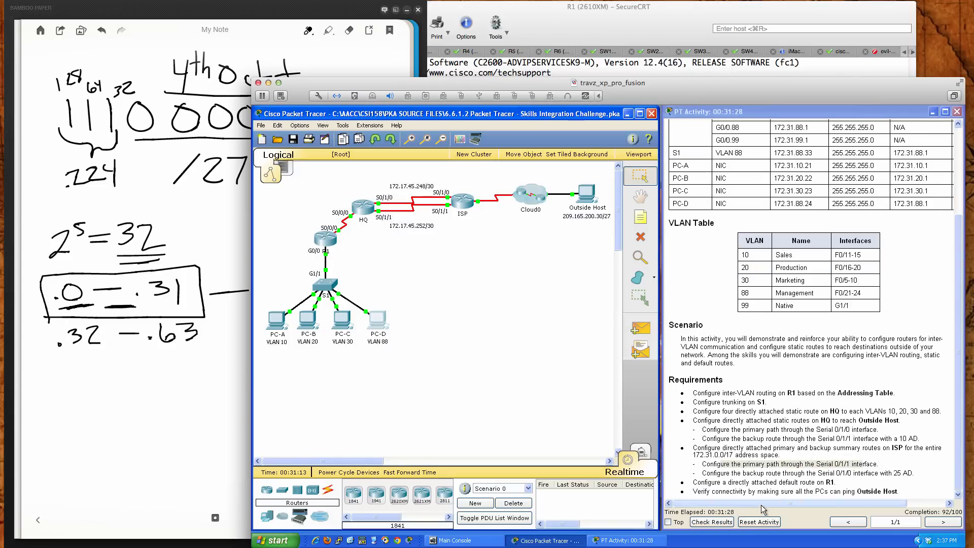
pyautogui.moveTo(761, 505)
pyautogui.mouseDown()
pyautogui.moveTo(817, 504)
pyautogui.moveTo(745, 502)
pyautogui.mouseUp()
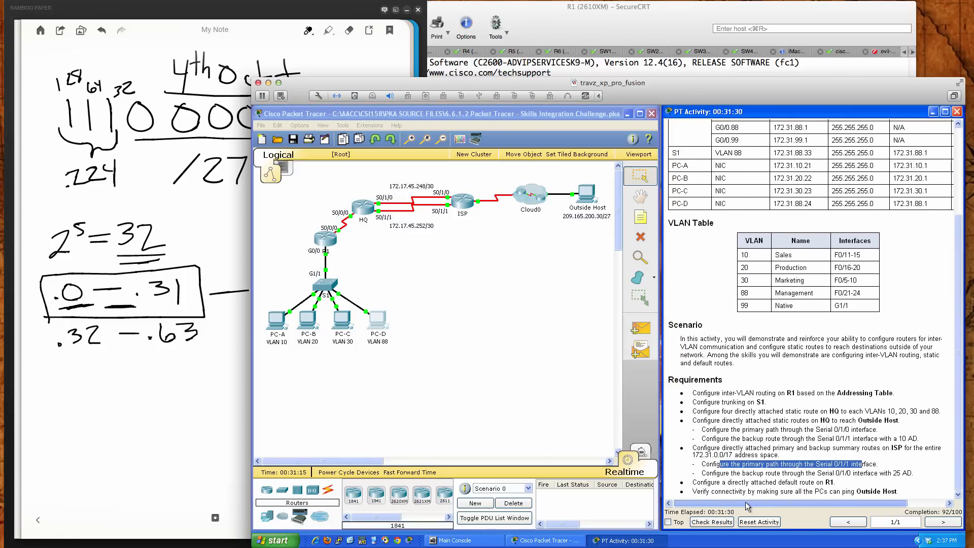
pyautogui.click(806, 491)
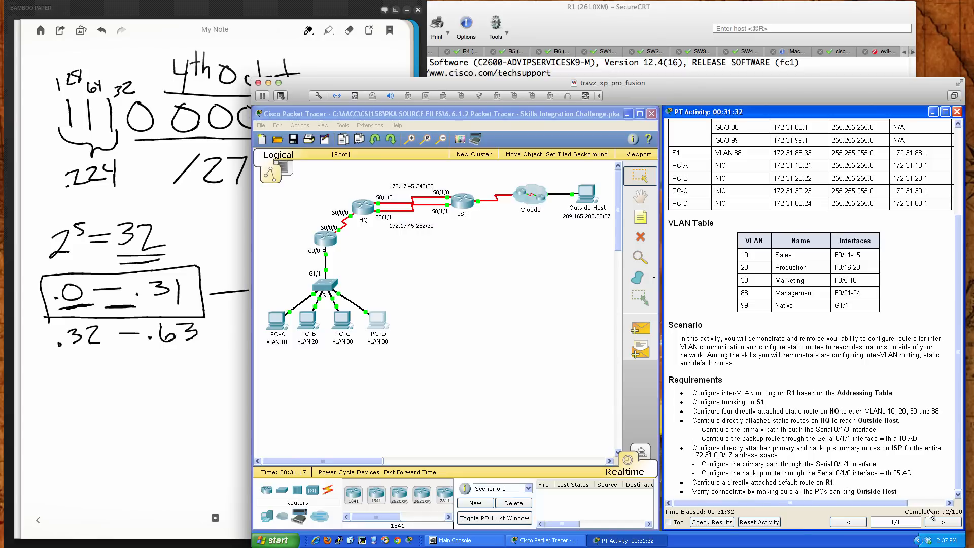
# Check the activity results, review the assessment items for incorrect entries on R1 and S1, and look over the addressing table
pyautogui.click(727, 521)
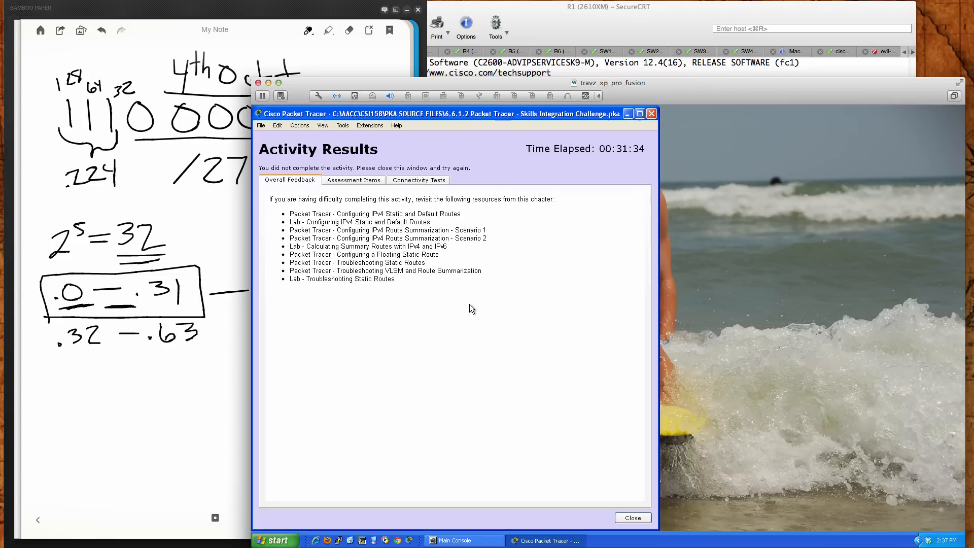
pyautogui.click(364, 181)
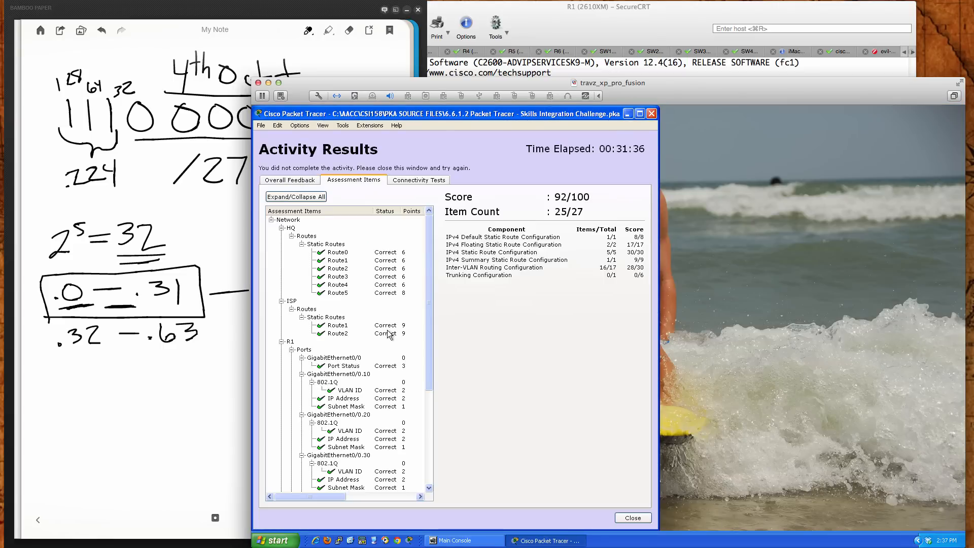
pyautogui.scroll(-6, 385, 335)
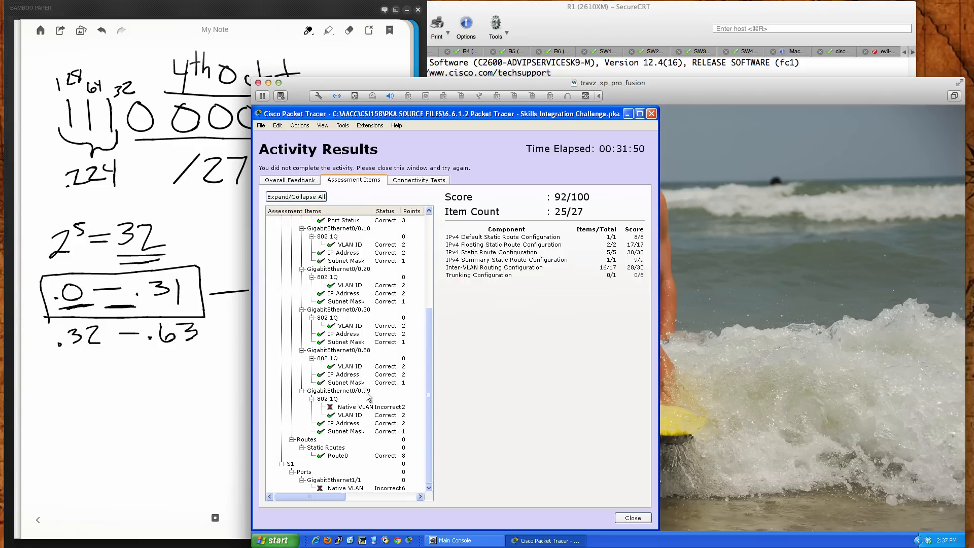
pyautogui.click(632, 517)
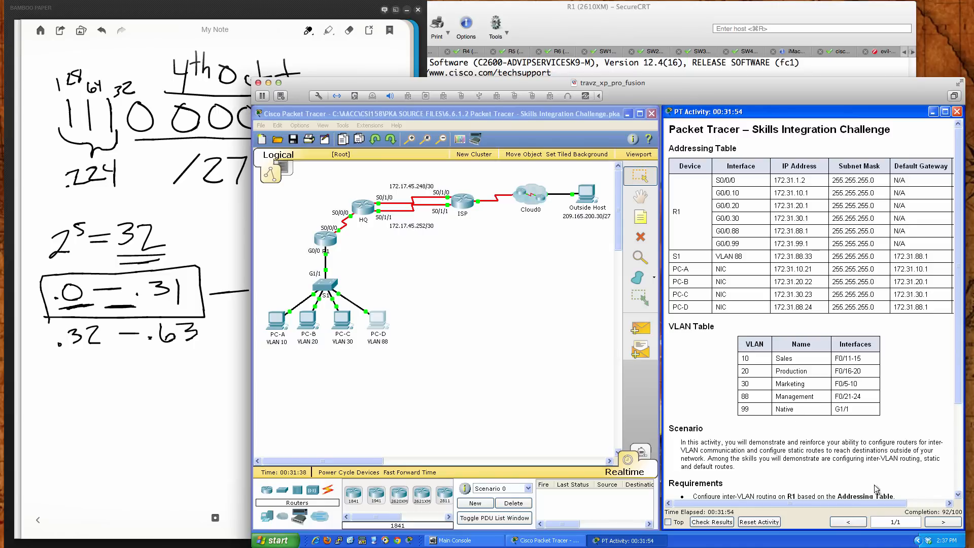
pyautogui.moveTo(837, 503); pyautogui.dragTo(858, 503)
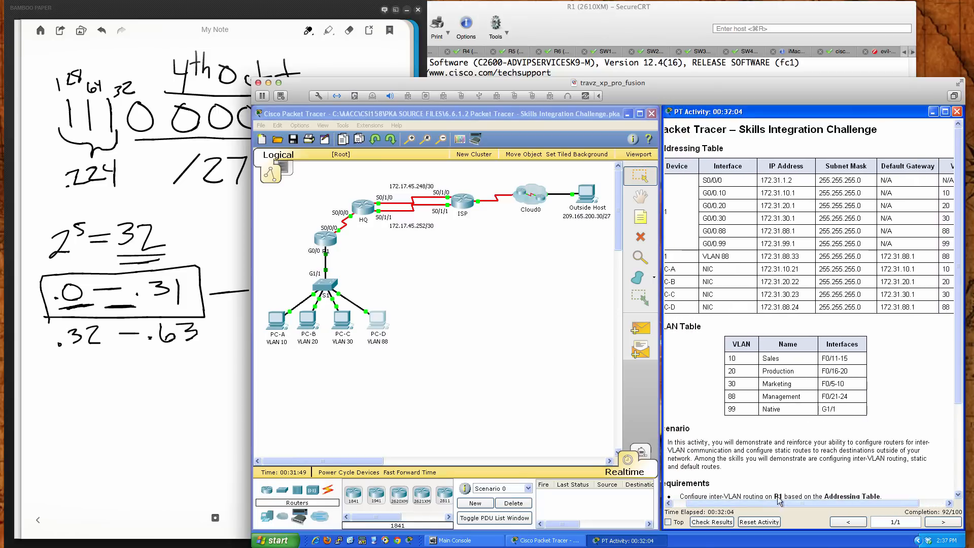
pyautogui.moveTo(753, 502); pyautogui.dragTo(741, 500)
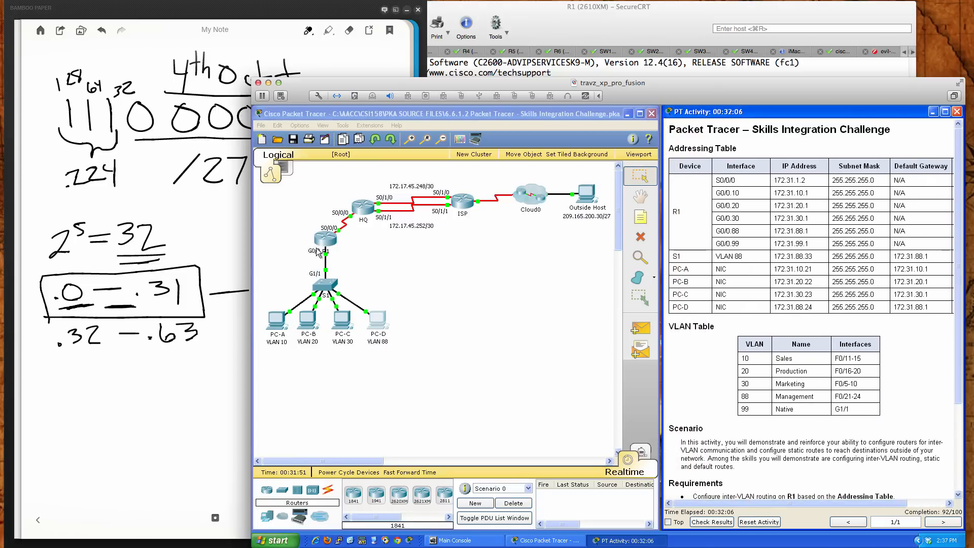
# Open switch S1's command line and enter global configuration mode
pyautogui.click(321, 285)
pyautogui.click(321, 285)
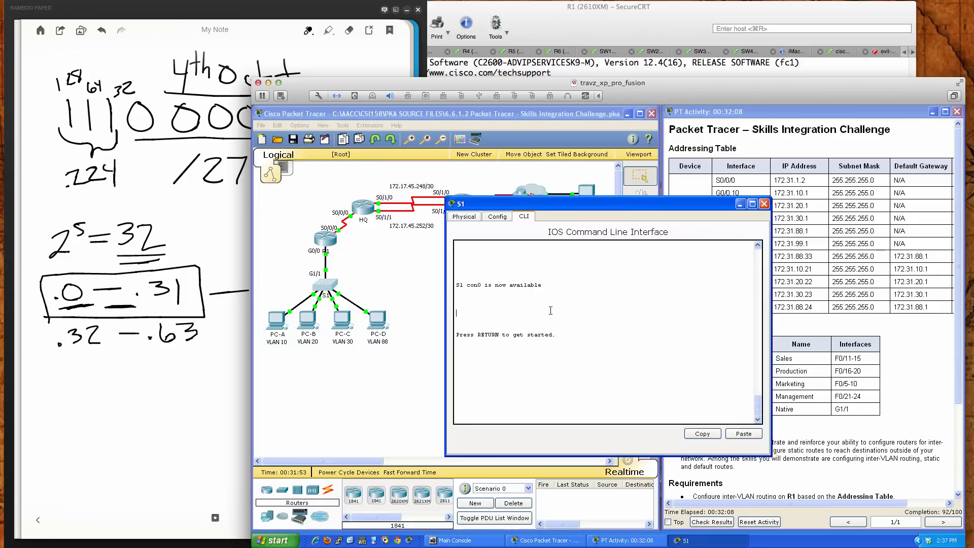
pyautogui.press('Return')
pyautogui.press('Return')
pyautogui.press('Return')
pyautogui.press('Return')
pyautogui.write('en')
pyautogui.press('Return')
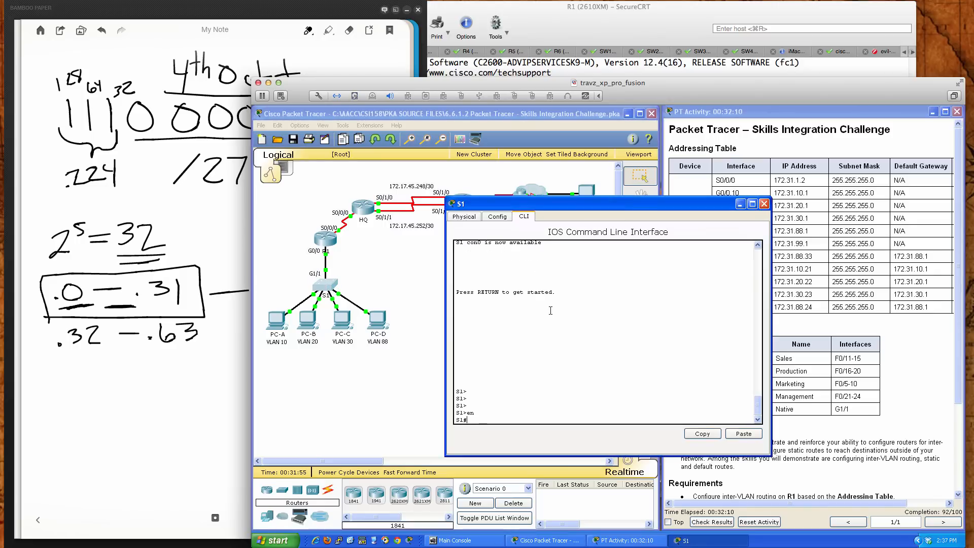
pyautogui.write('conf t')
pyautogui.press('Return')
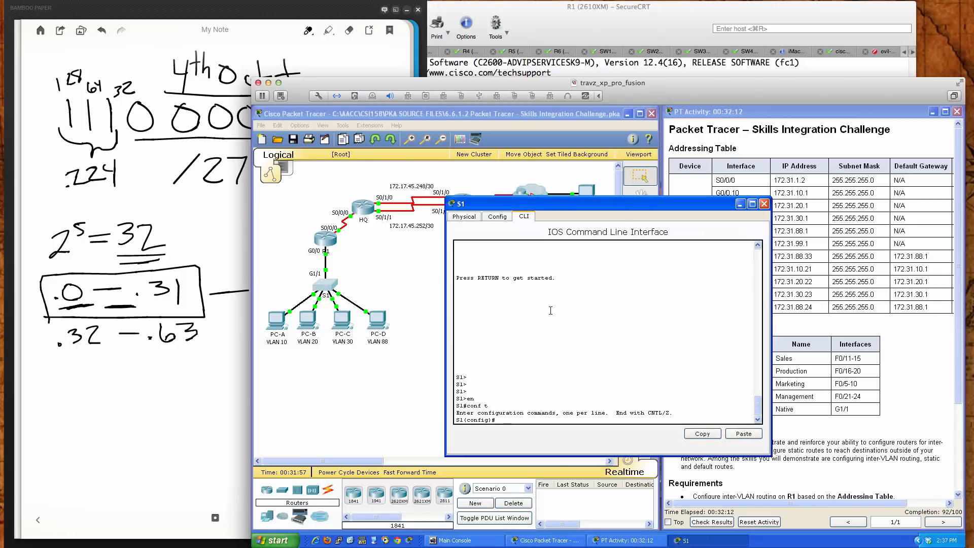
# Set the trunk native VLAN to 99 on S1's interface gi1/1
pyautogui.write('int gi/1')
pyautogui.press('Return')
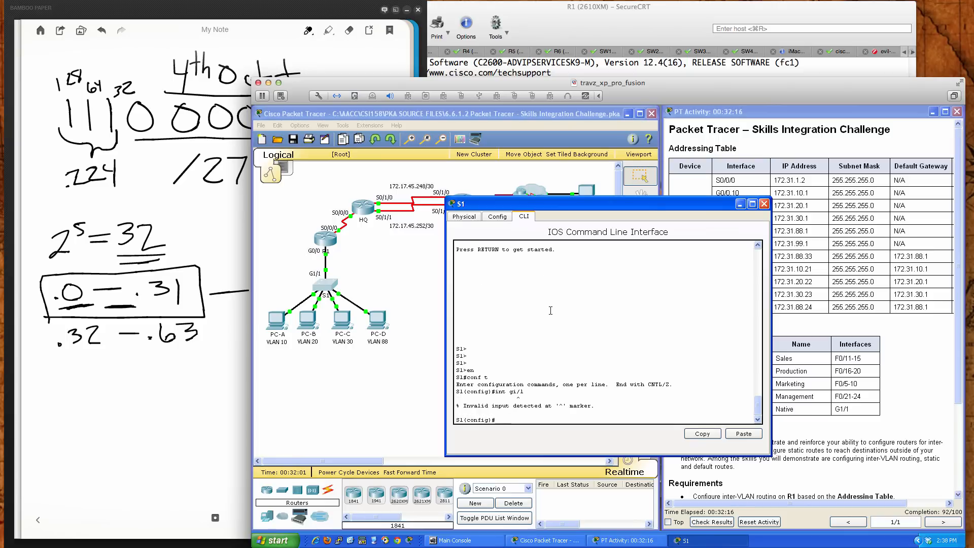
pyautogui.write('gi')
pyautogui.press('BackSpace')
pyautogui.write('int gi1/1')
pyautogui.press('Return')
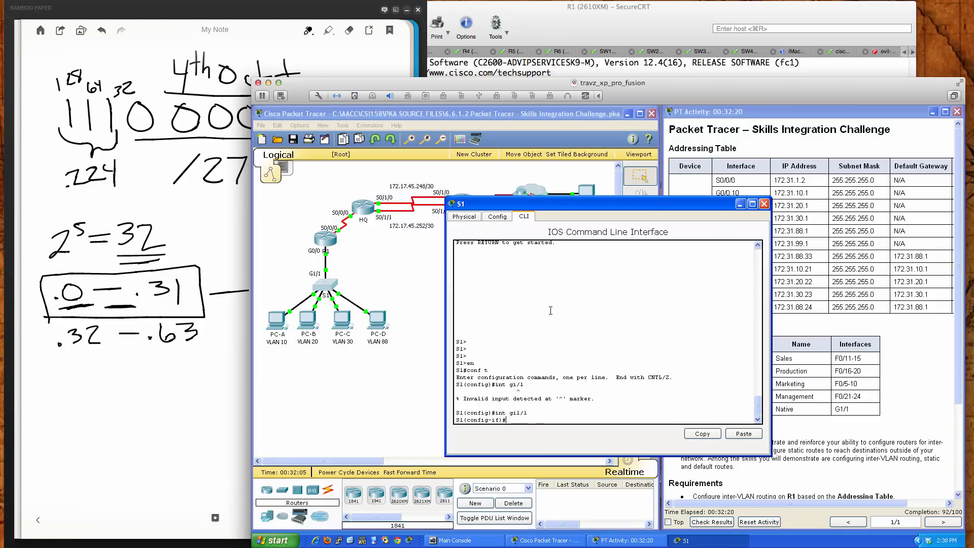
pyautogui.write('swi')
pyautogui.press('Tab')
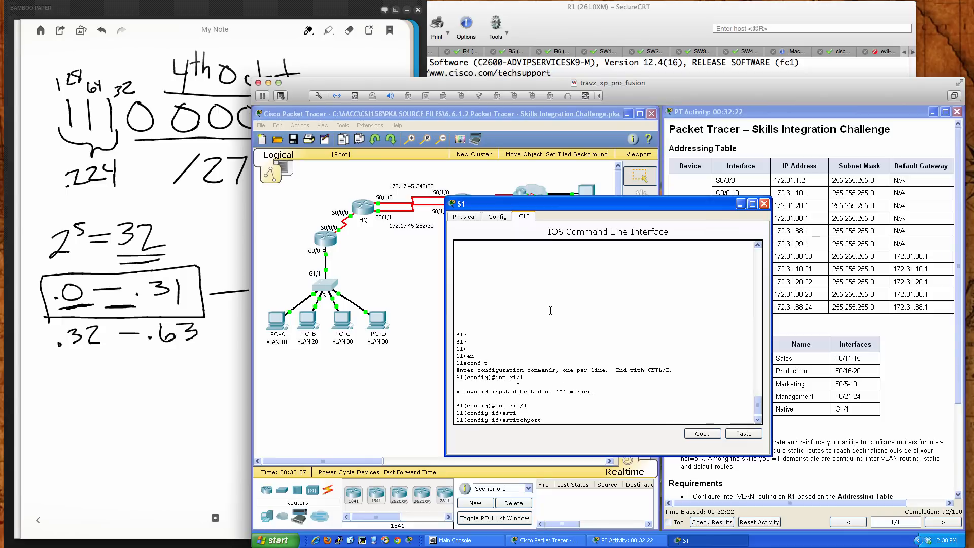
pyautogui.write('tru')
pyautogui.press('Tab')
pyautogui.write('na')
pyautogui.press('Tab')
pyautogui.write('vlan ')
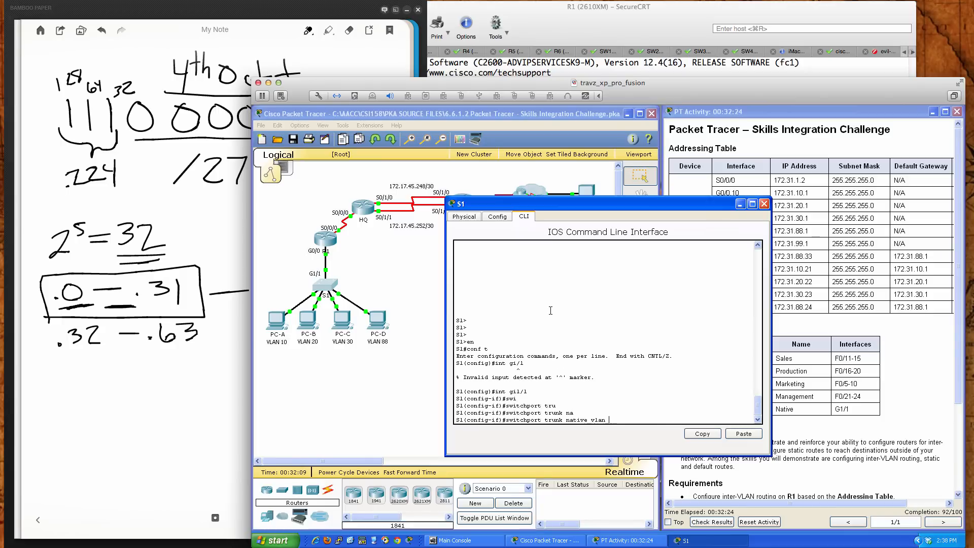
pyautogui.write('99')
pyautogui.press('Return')
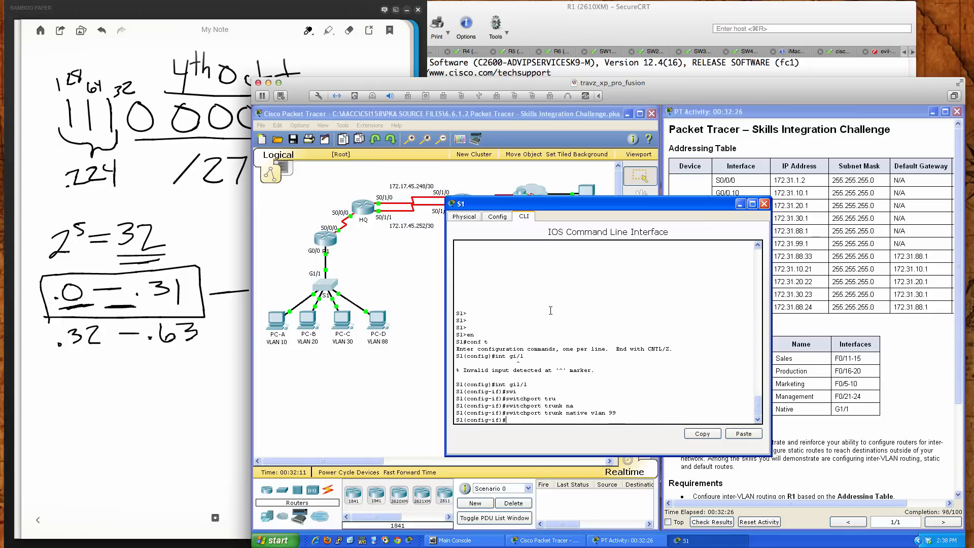
# Exit configuration mode on S1, save its configuration with wri mem, and move the S1 window clear of the topology
pyautogui.write('end')
pyautogui.press('Return')
pyautogui.press('Return')
pyautogui.press('Return')
pyautogui.write('wri mem')
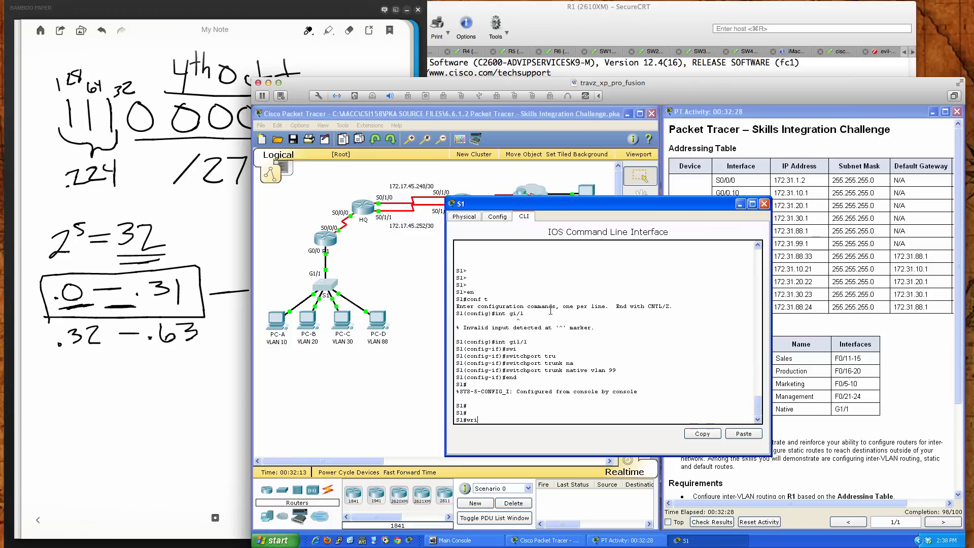
pyautogui.press('Return')
pyautogui.press('Return')
pyautogui.press('Return')
pyautogui.press('Return')
pyautogui.press('Return')
pyautogui.press('Return')
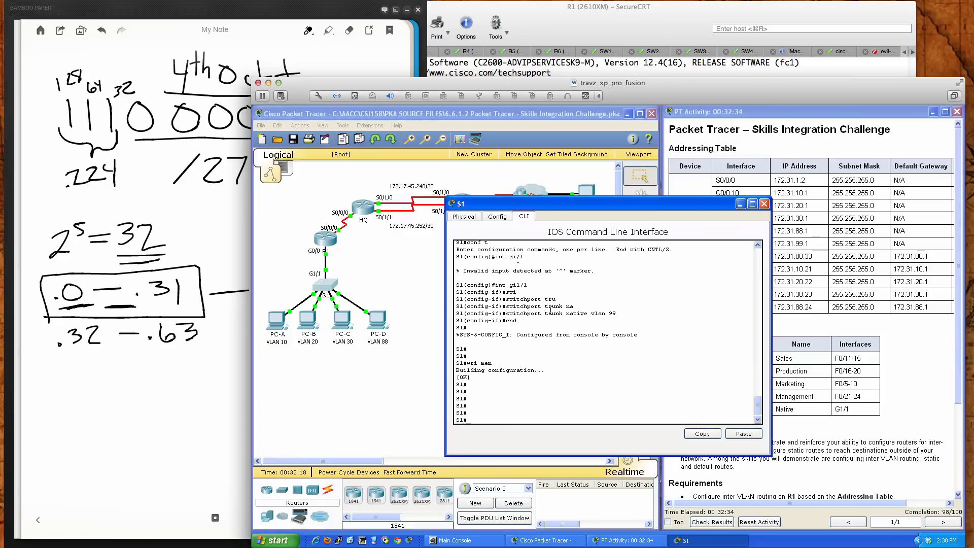
pyautogui.moveTo(588, 204); pyautogui.dragTo(585, 248)
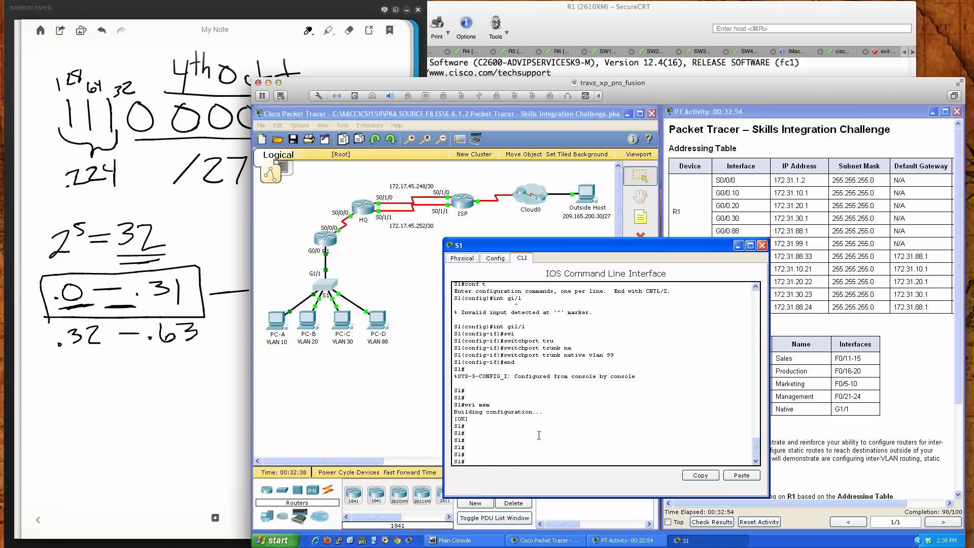
pyautogui.moveTo(613, 245); pyautogui.dragTo(552, 262)
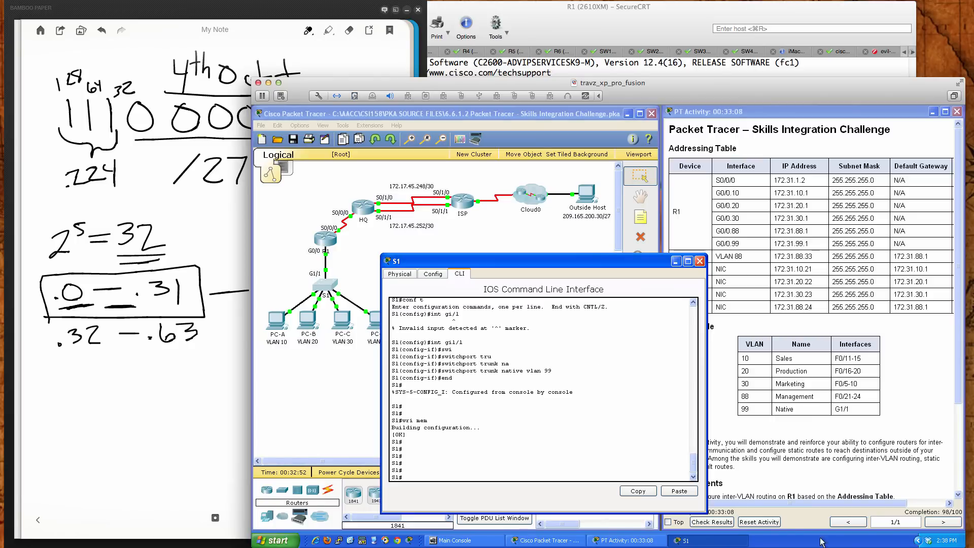
# Recheck the activity's assessment items for remaining errors, and close the results and the S1 window
pyautogui.click(728, 524)
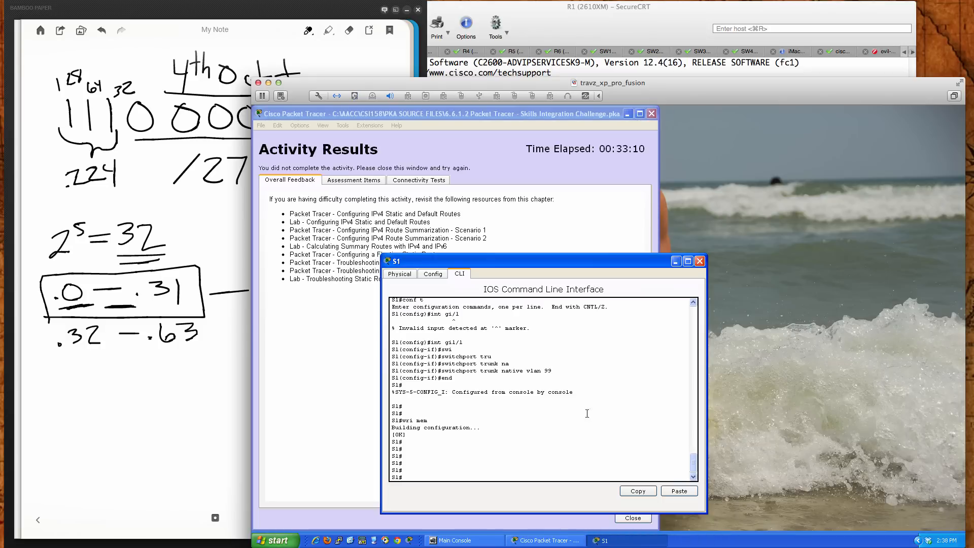
pyautogui.click(348, 179)
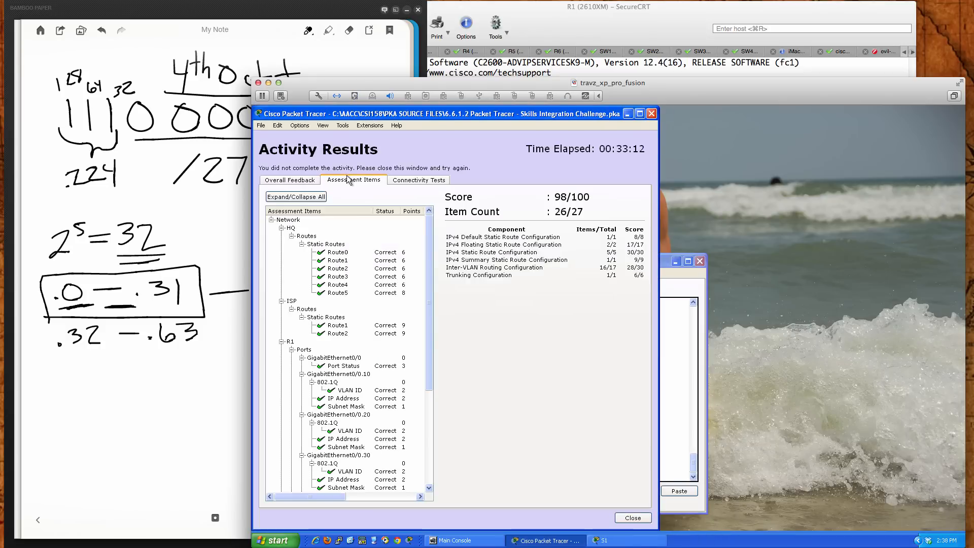
pyautogui.scroll(-6, 355, 259)
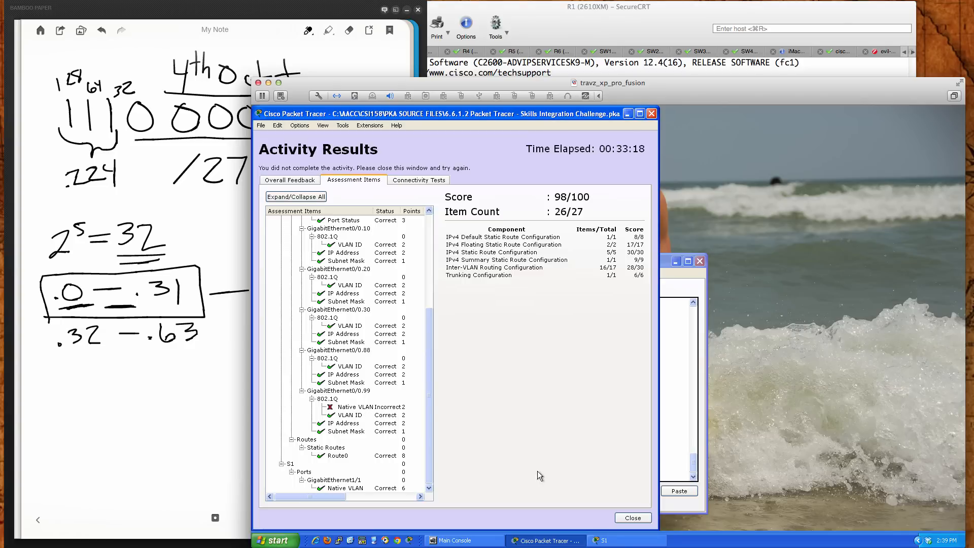
pyautogui.click(630, 517)
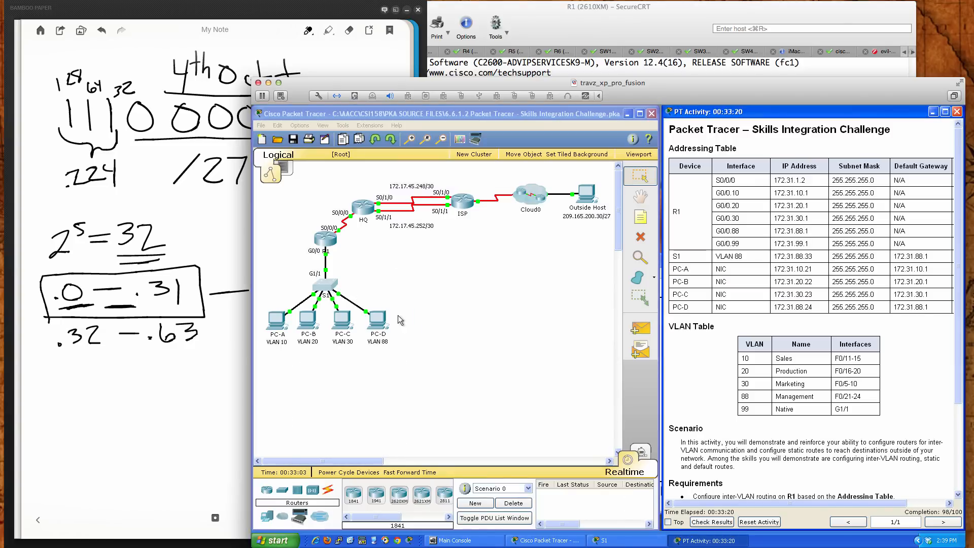
pyautogui.click(326, 286)
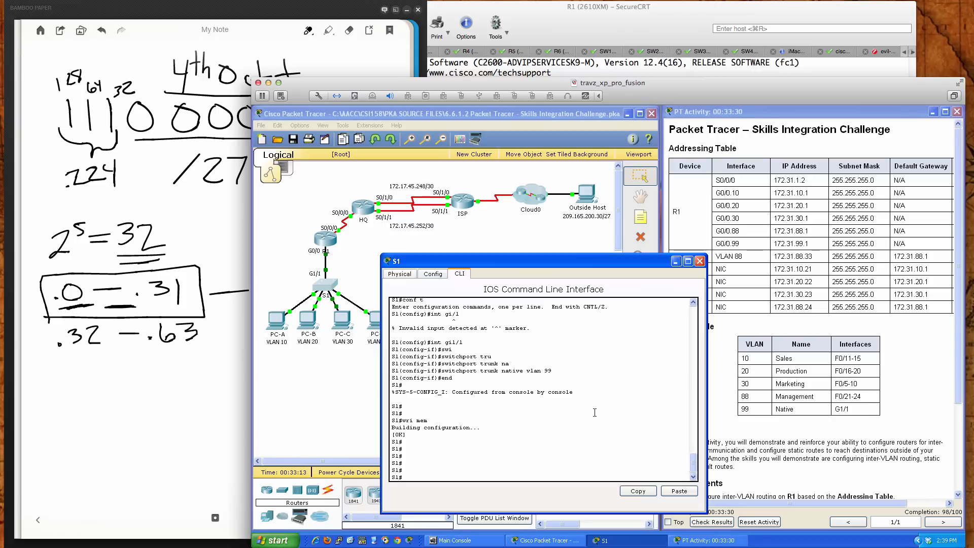
pyautogui.click(699, 262)
# Open router R1's command line and enter configuration mode for subinterface g0/0.99
pyautogui.click(326, 240)
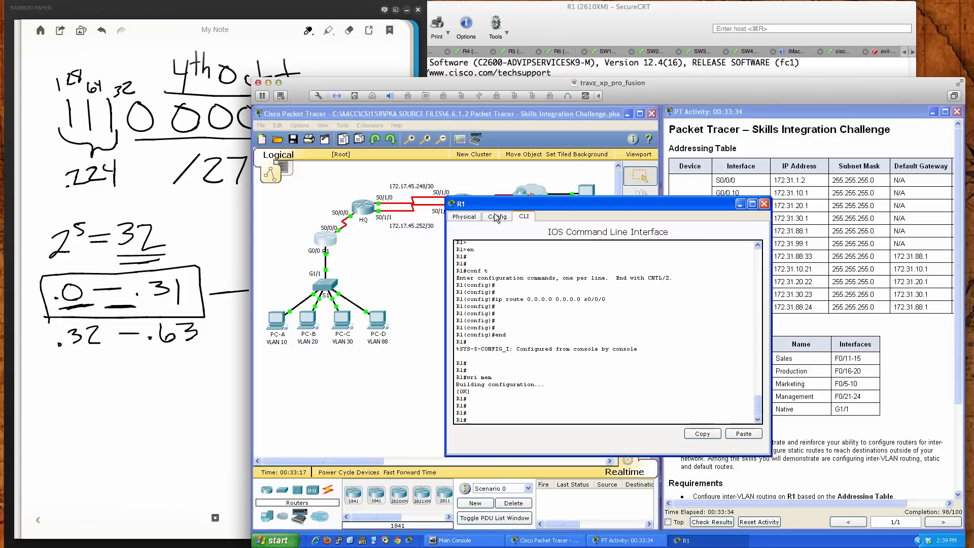
pyautogui.moveTo(533, 206); pyautogui.dragTo(460, 272)
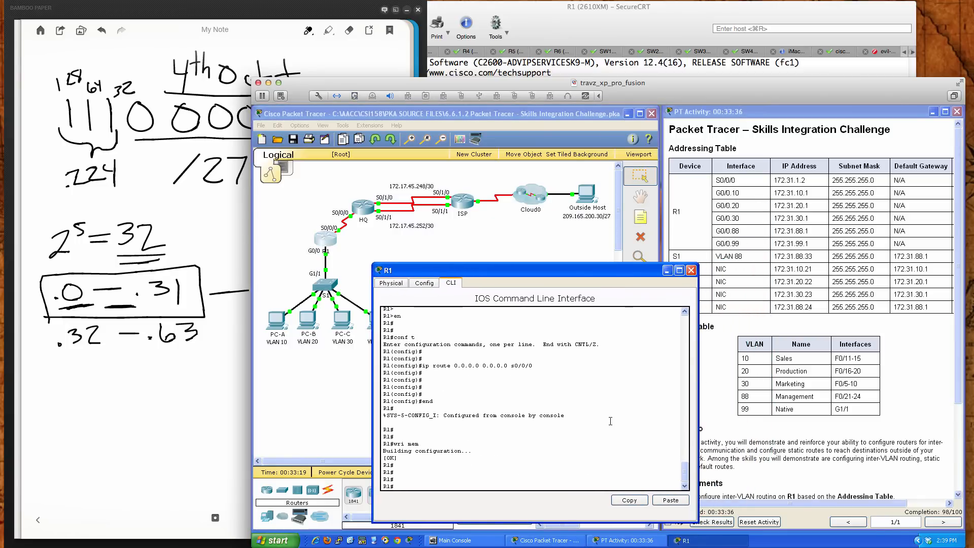
pyautogui.press('Return')
pyautogui.press('Return')
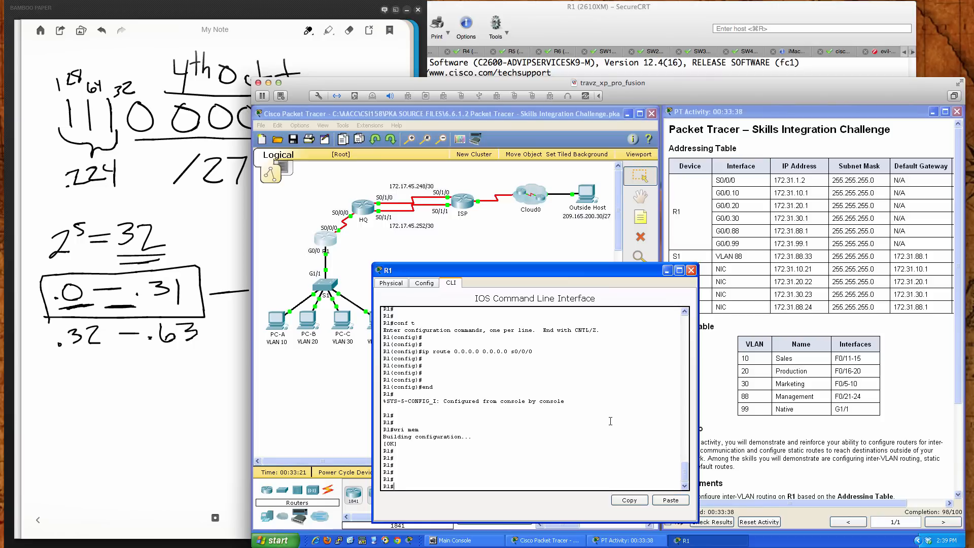
pyautogui.write('cont ')
pyautogui.write('t')
pyautogui.press('Return')
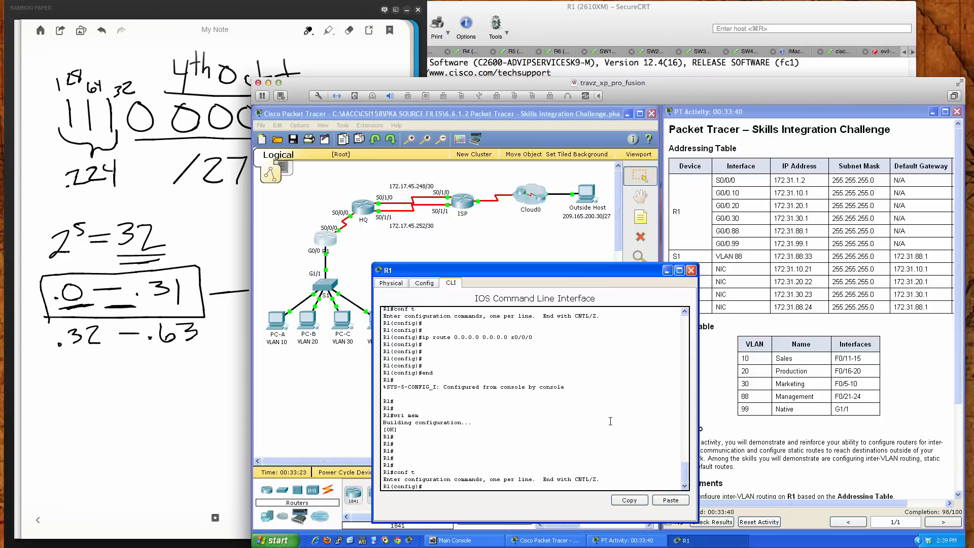
pyautogui.write('int g0/0.99')
pyautogui.press('Return')
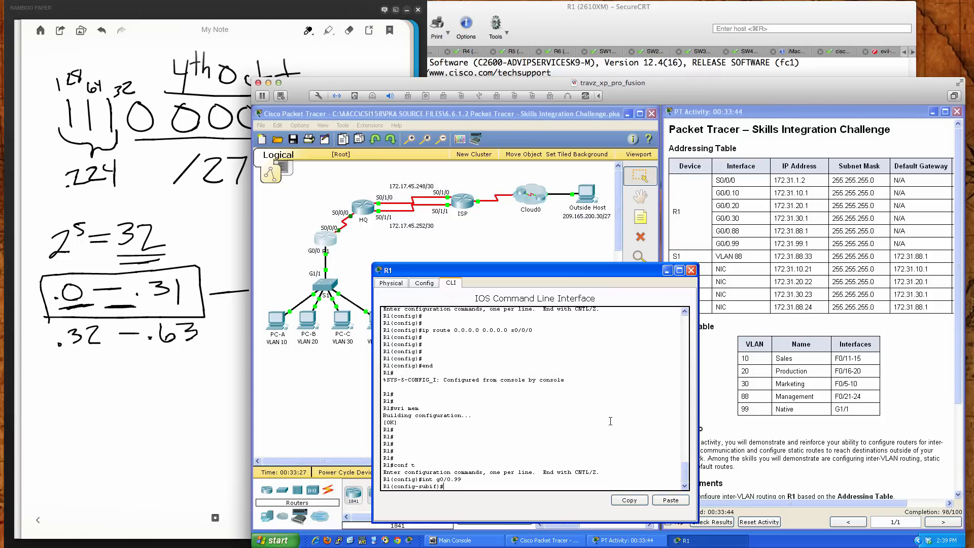
# Display R1's running configuration from within subinterface mode and examine the G0/0.99 encapsulation entry
pyautogui.write('do sh run')
pyautogui.press('Return')
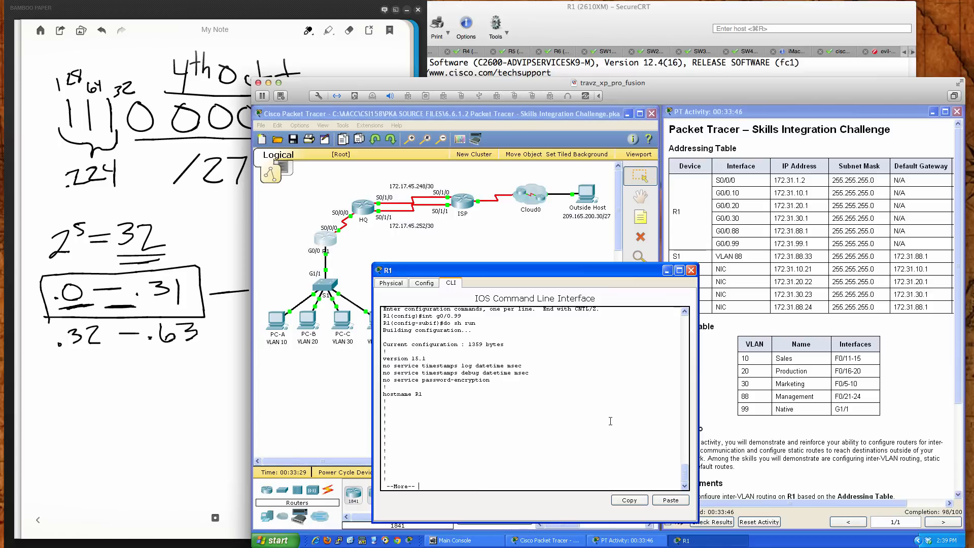
pyautogui.press('space')
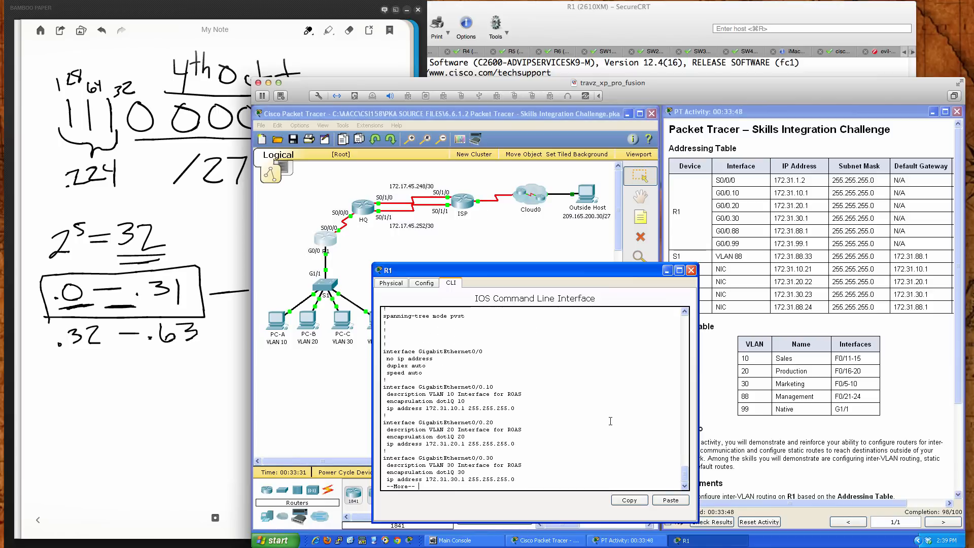
pyautogui.press('Return')
pyautogui.press('Return')
pyautogui.press('Return')
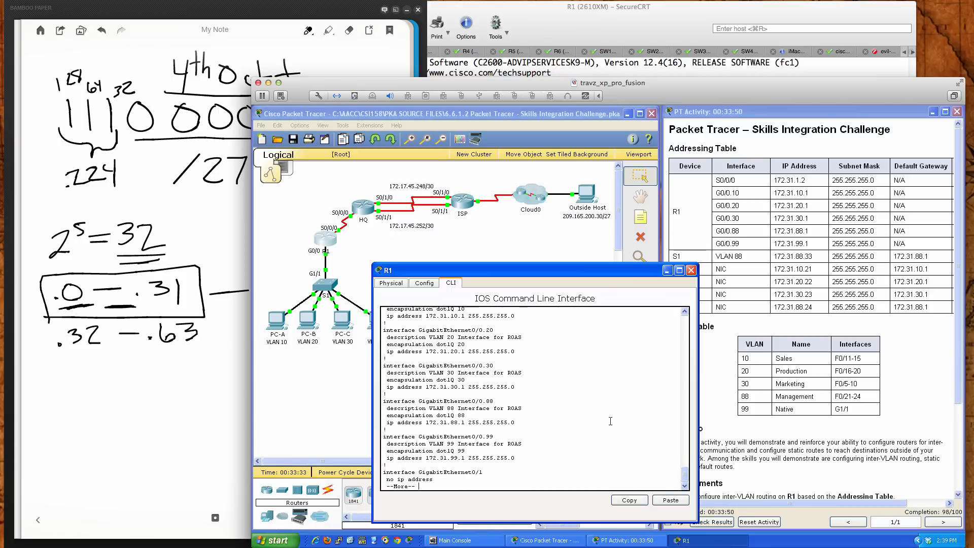
# Set the encapsulation of R1's subinterface g0/0.99 to dot1Q 99 native
pyautogui.write('enc')
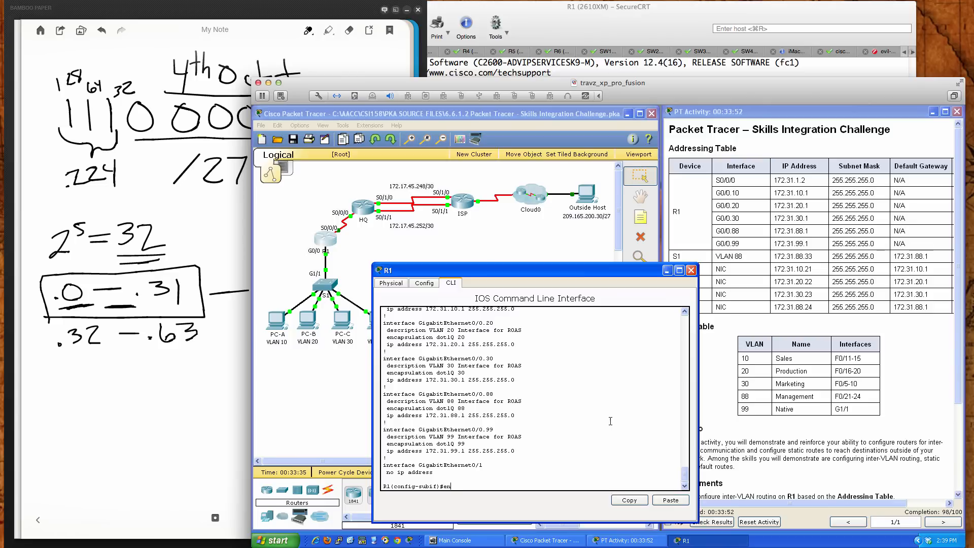
pyautogui.press('Tab')
pyautogui.write('do')
pyautogui.press('Tab')
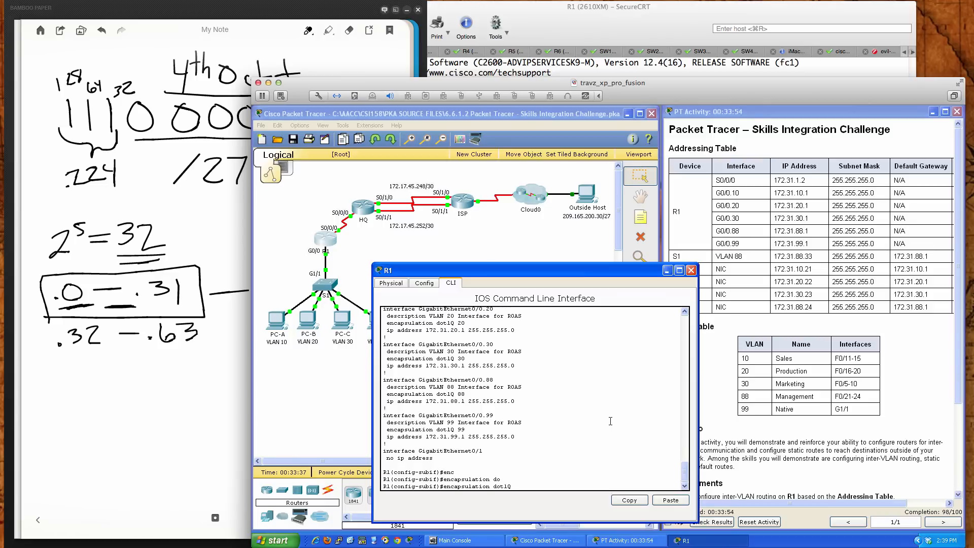
pyautogui.write('99 ?')
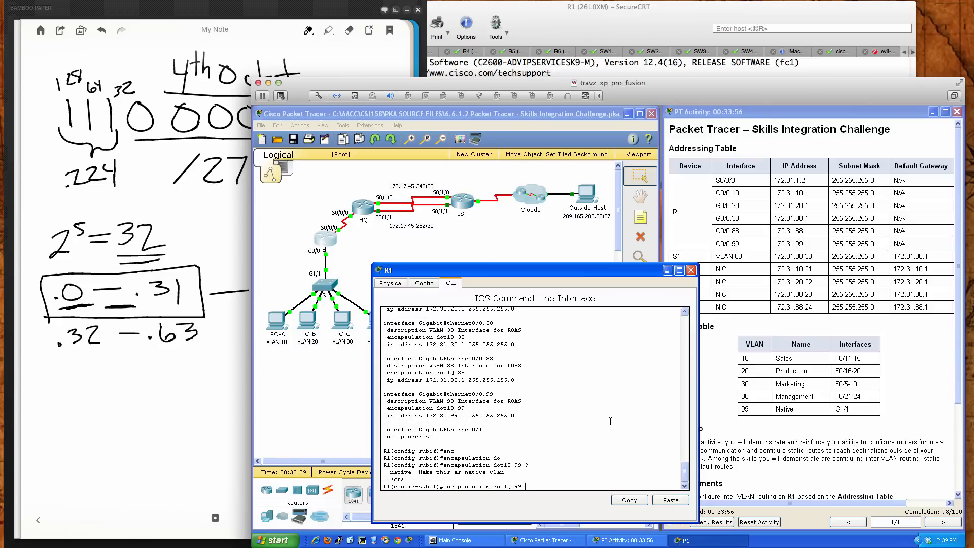
pyautogui.write('native')
pyautogui.press('Return')
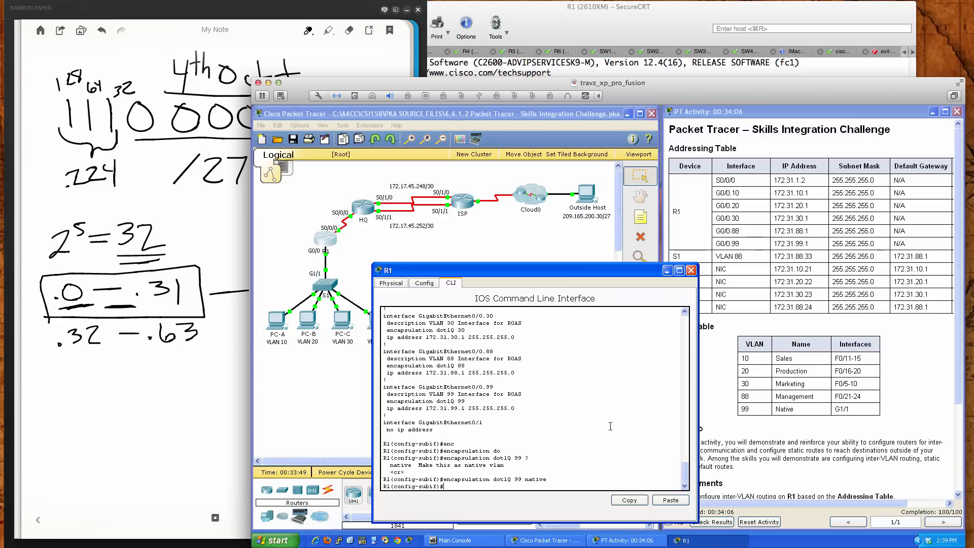
# Exit configuration mode on R1, save its configuration with wri mem, and close the R1 window
pyautogui.write('end')
pyautogui.press('Return')
pyautogui.press('Return')
pyautogui.press('Return')
pyautogui.press('Return')
pyautogui.write('wri mem')
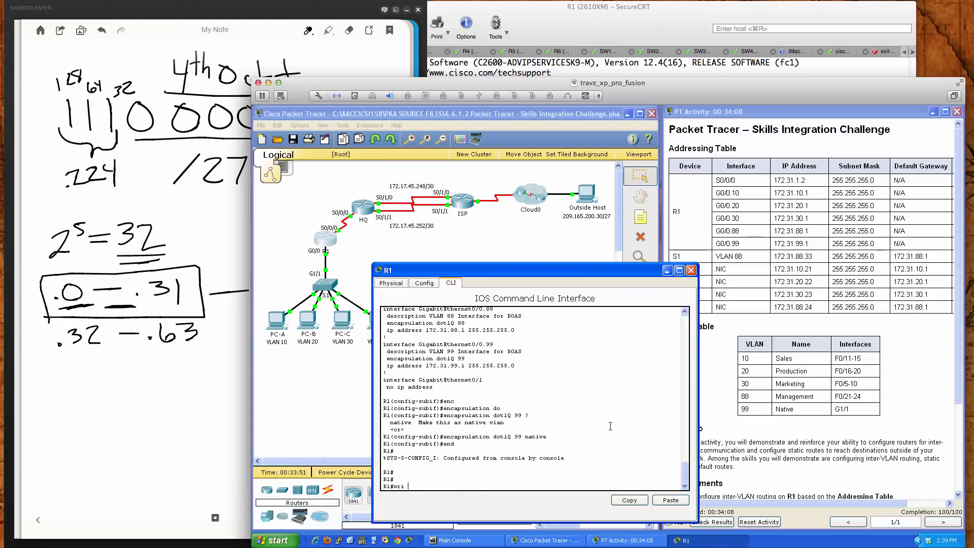
pyautogui.press('Return')
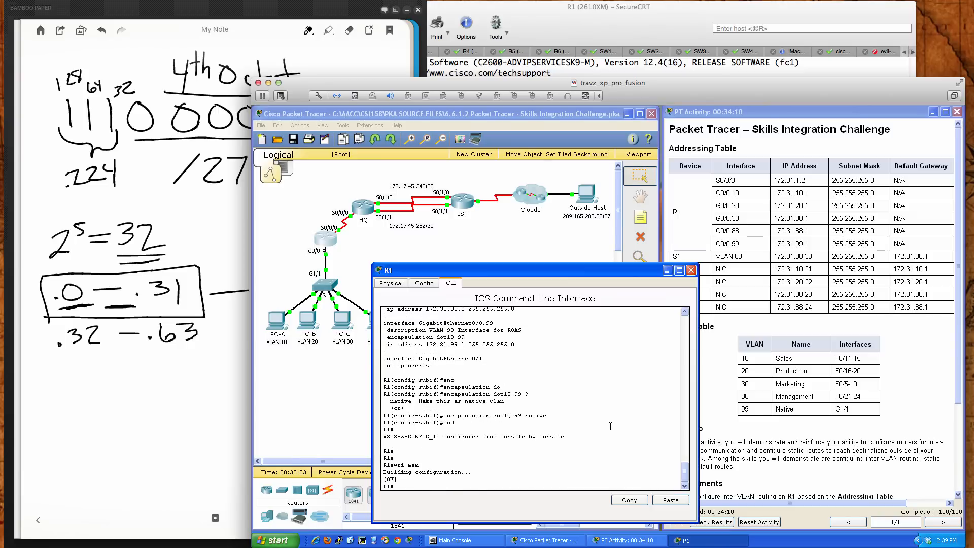
pyautogui.press('Return')
pyautogui.press('Return')
pyautogui.press('Return')
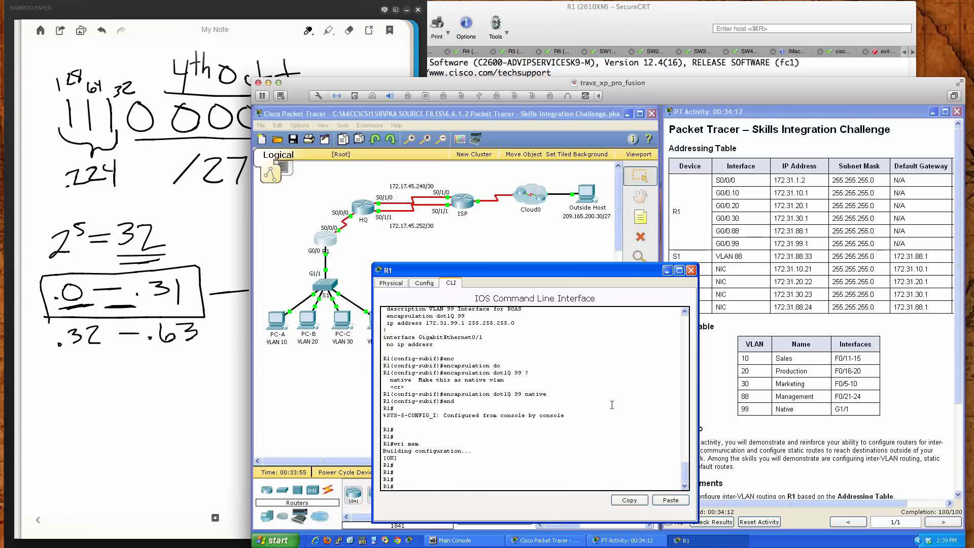
pyautogui.click(691, 270)
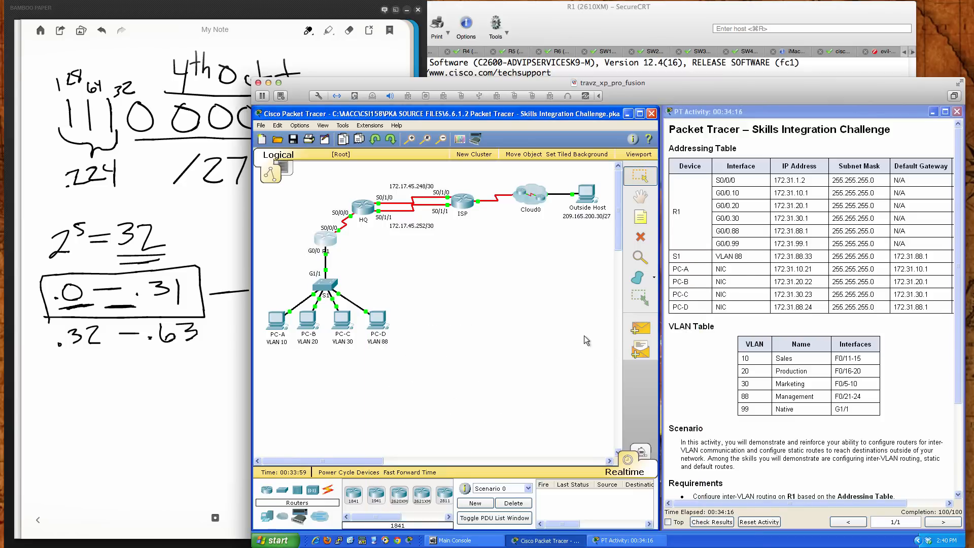